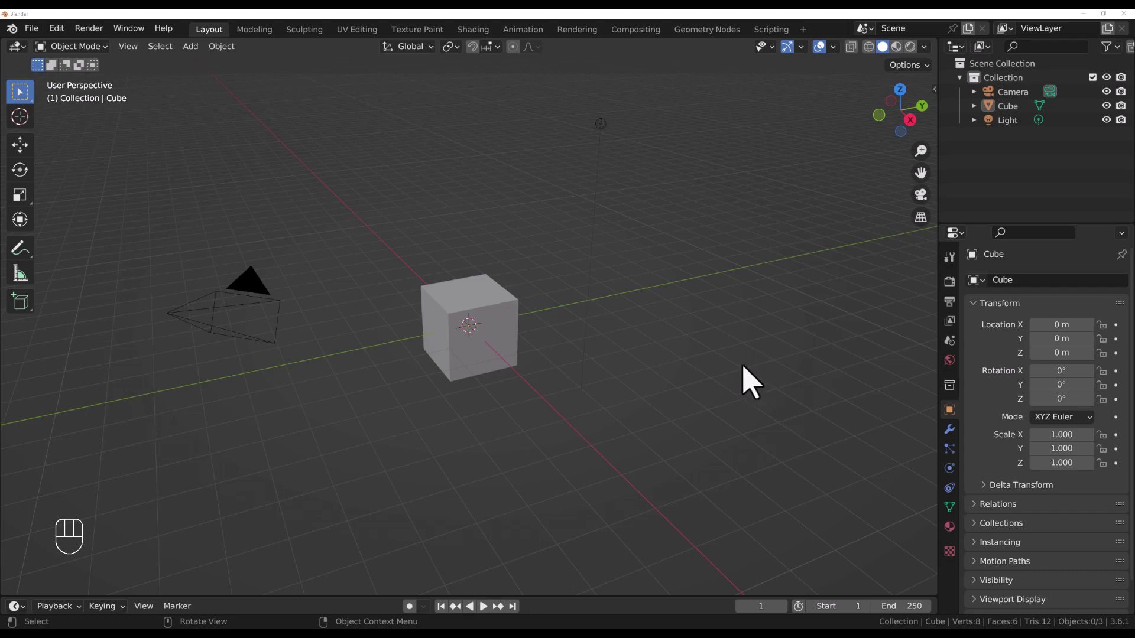
- Enable Ambient Occlusion, Screen Space Reflections and Bloom in the Eevee render properties
click(949, 282)
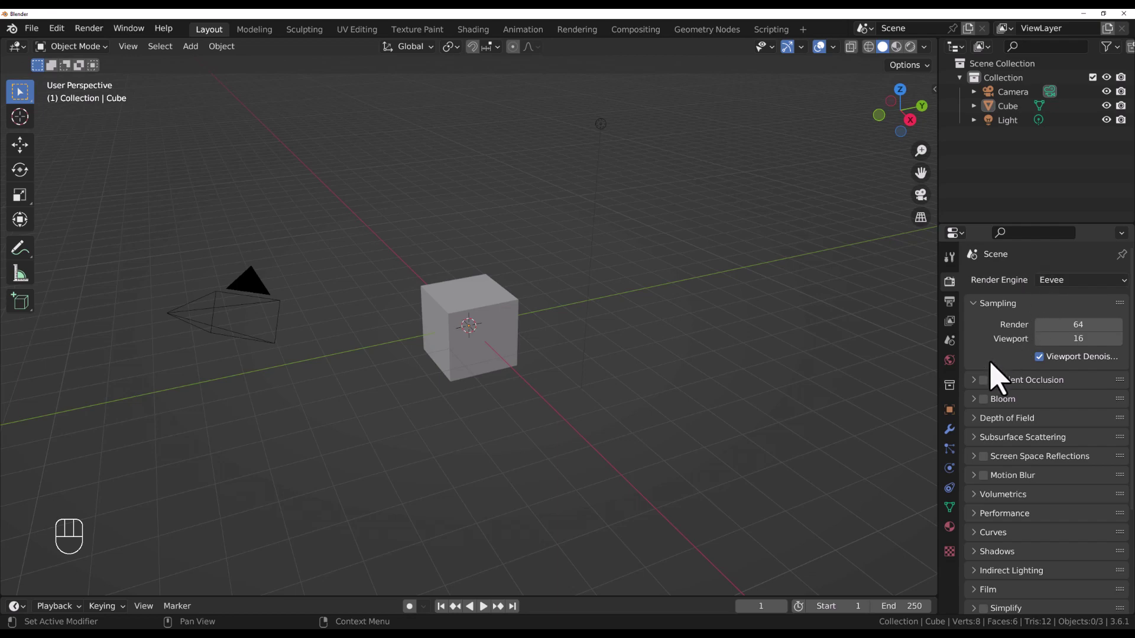
scroll(993, 378, down, 3)
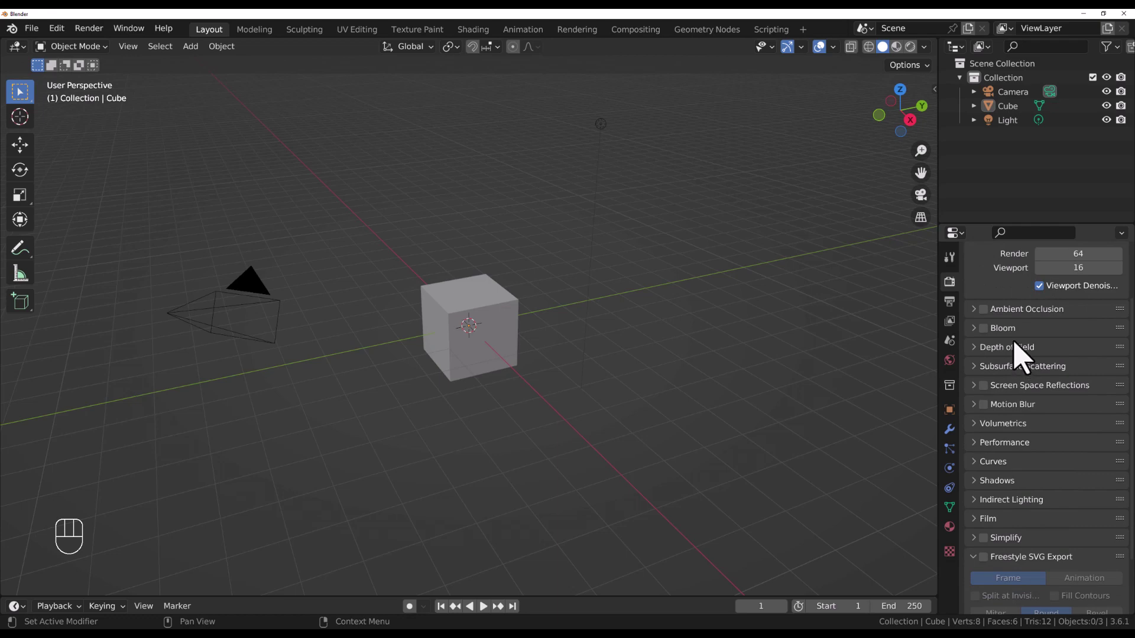
click(983, 310)
click(983, 385)
click(983, 329)
- Try the Film Transparent option, then leave it off so the background stays opaque
scroll(1011, 467, down, 3)
click(982, 450)
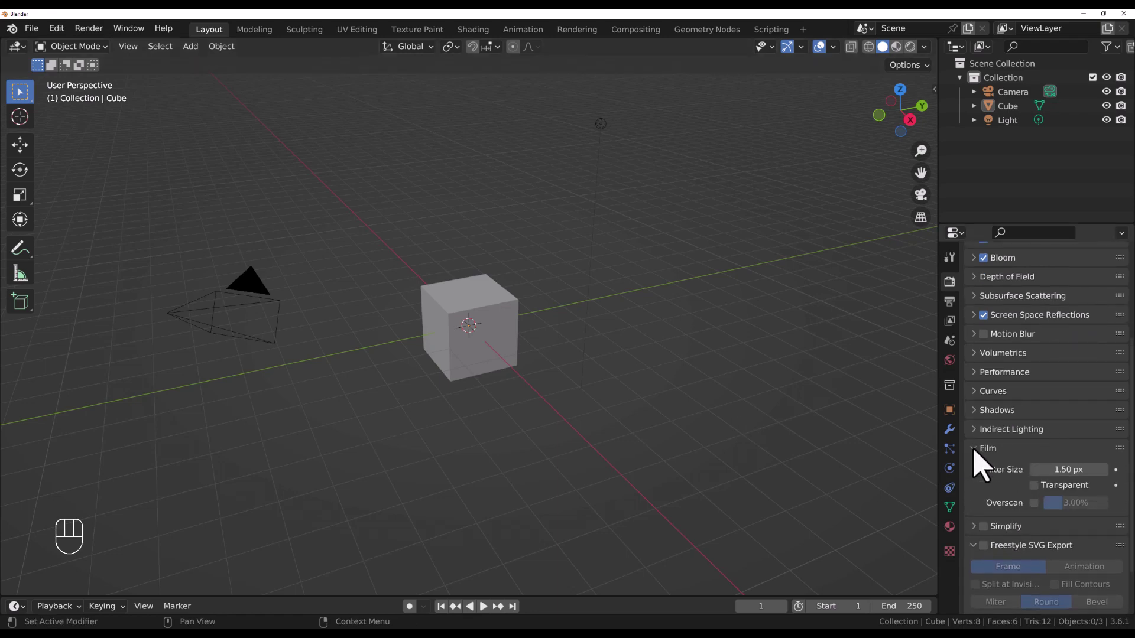
click(1034, 489)
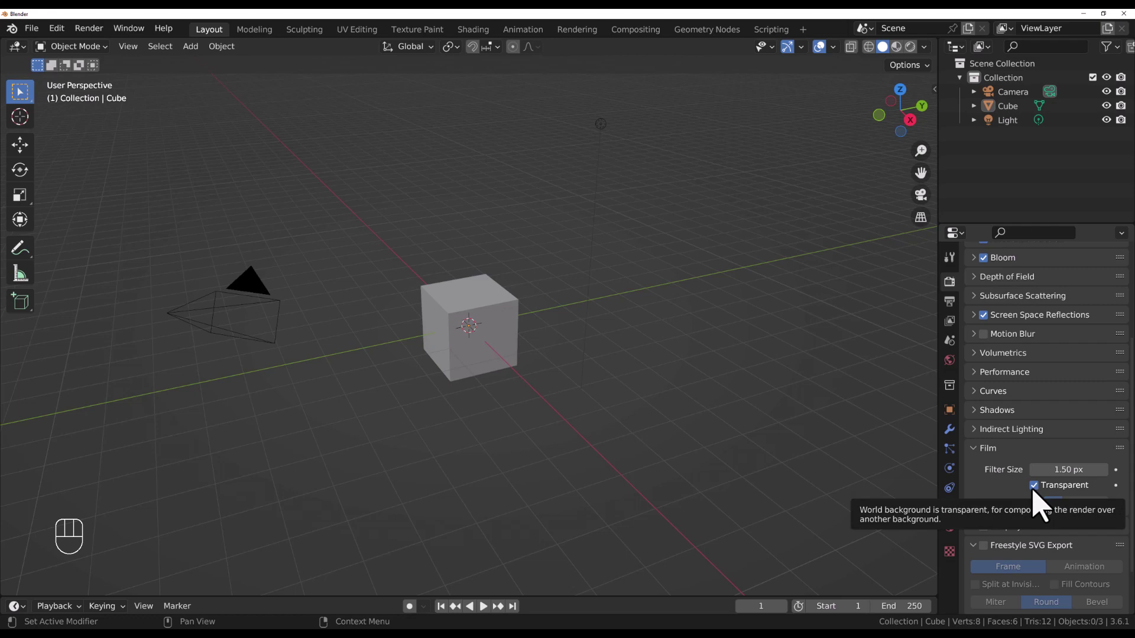
click(1034, 490)
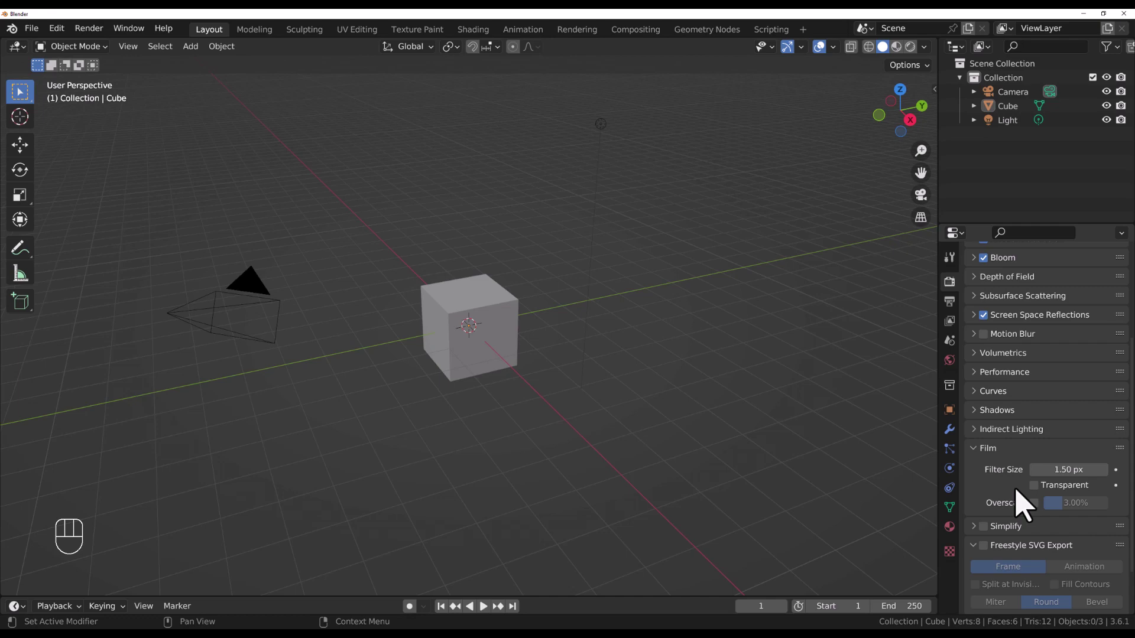
click(973, 448)
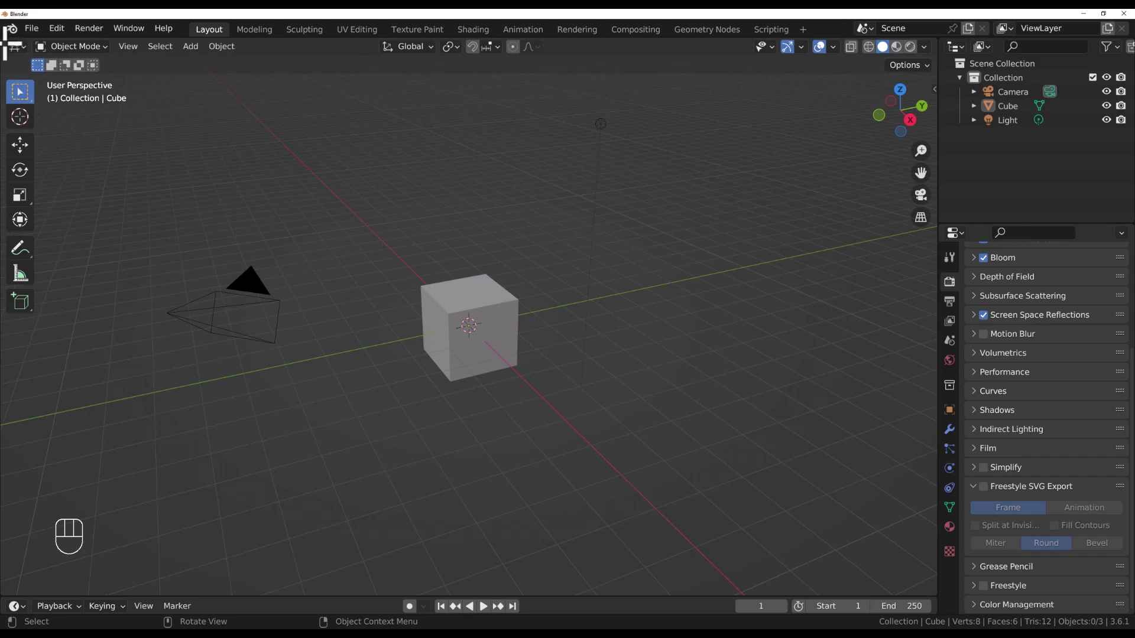
- Split the 3D viewport side by side and make the left half a Shader Editor showing the cube's material
drag(6, 39, 653, 126)
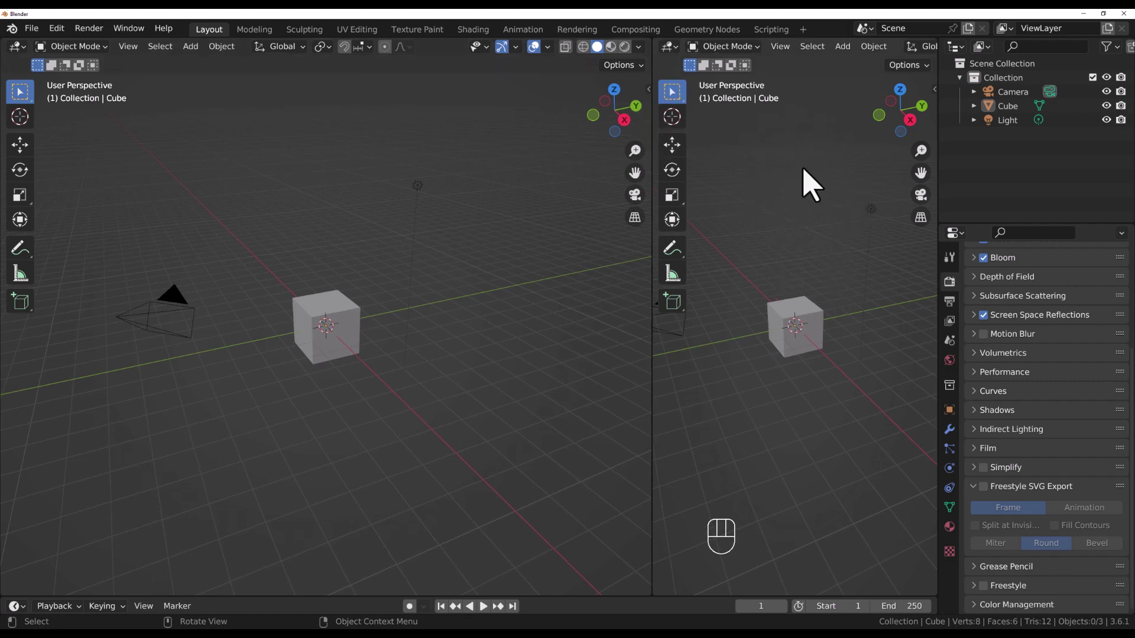
middle_drag(810, 182, 814, 144)
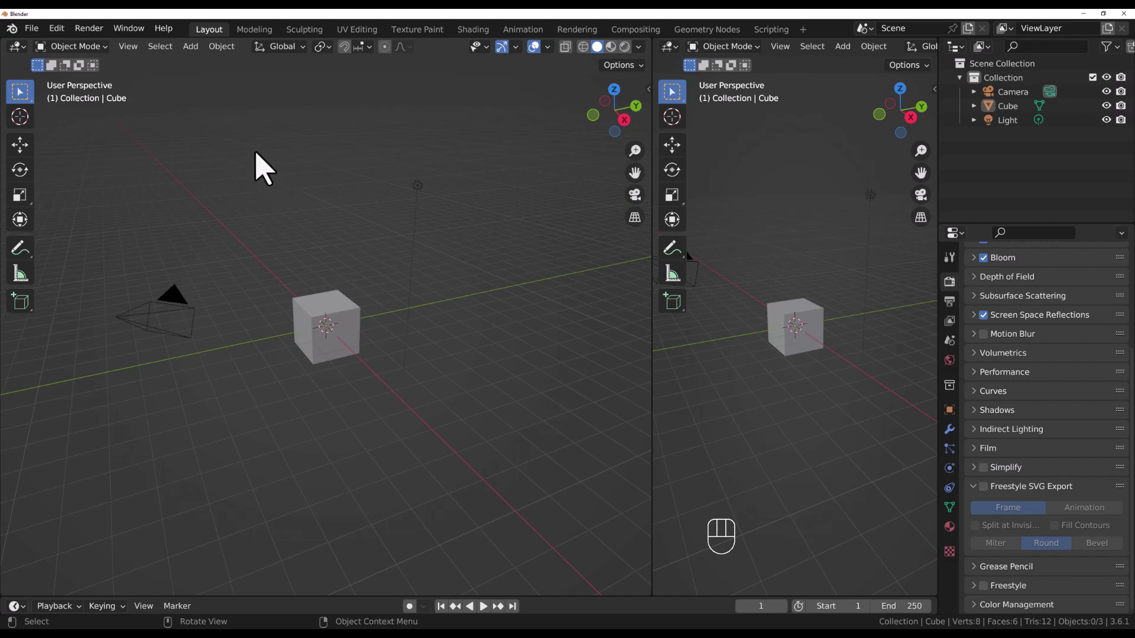
click(16, 47)
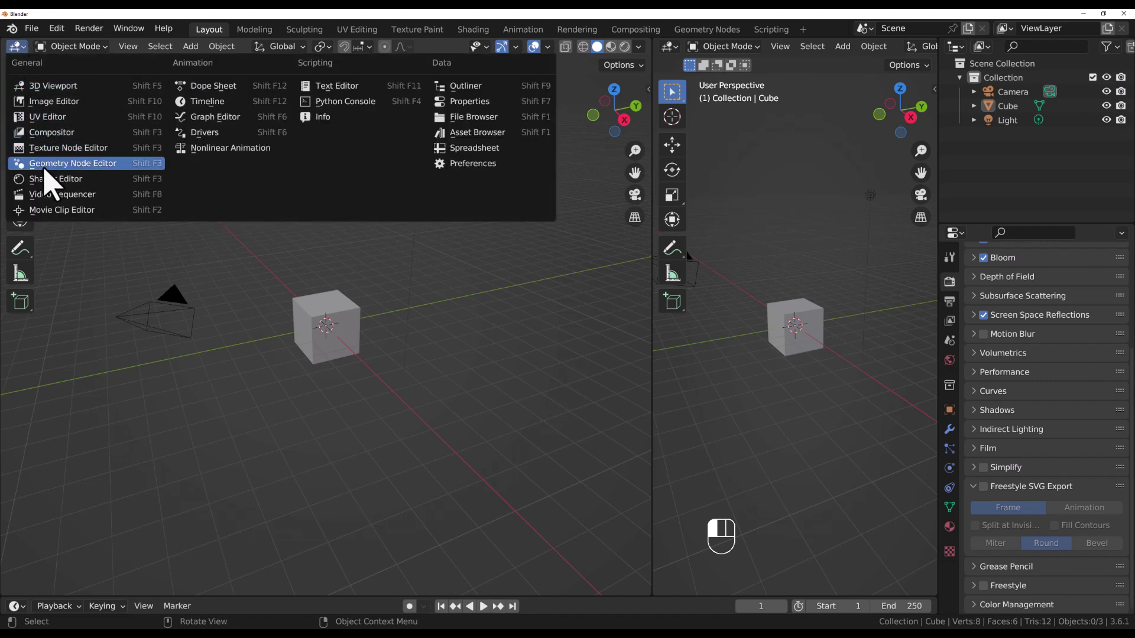
click(38, 180)
middle_drag(240, 297, 304, 234)
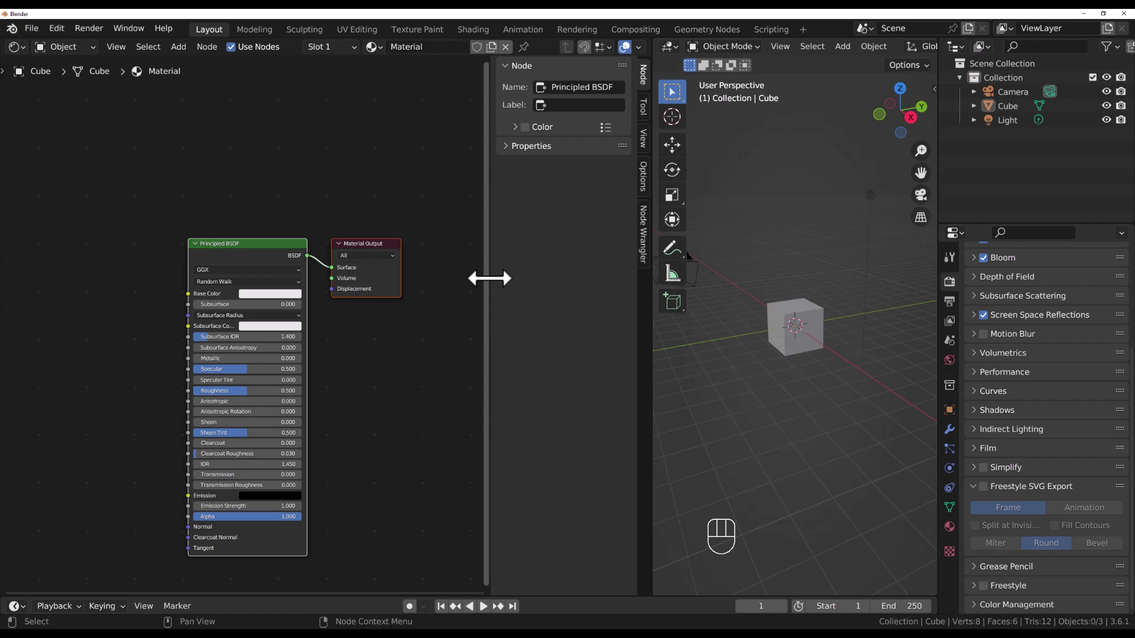
- Switch the Shader Editor from Object to World and zoom in on Background and World Output
click(816, 314)
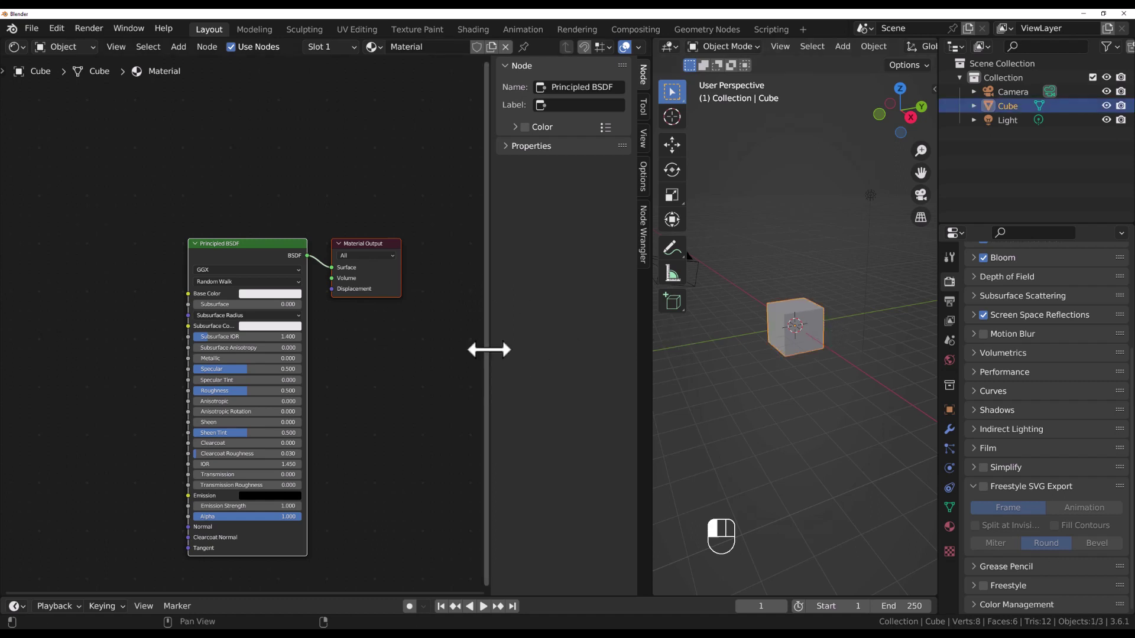
drag(489, 349, 519, 351)
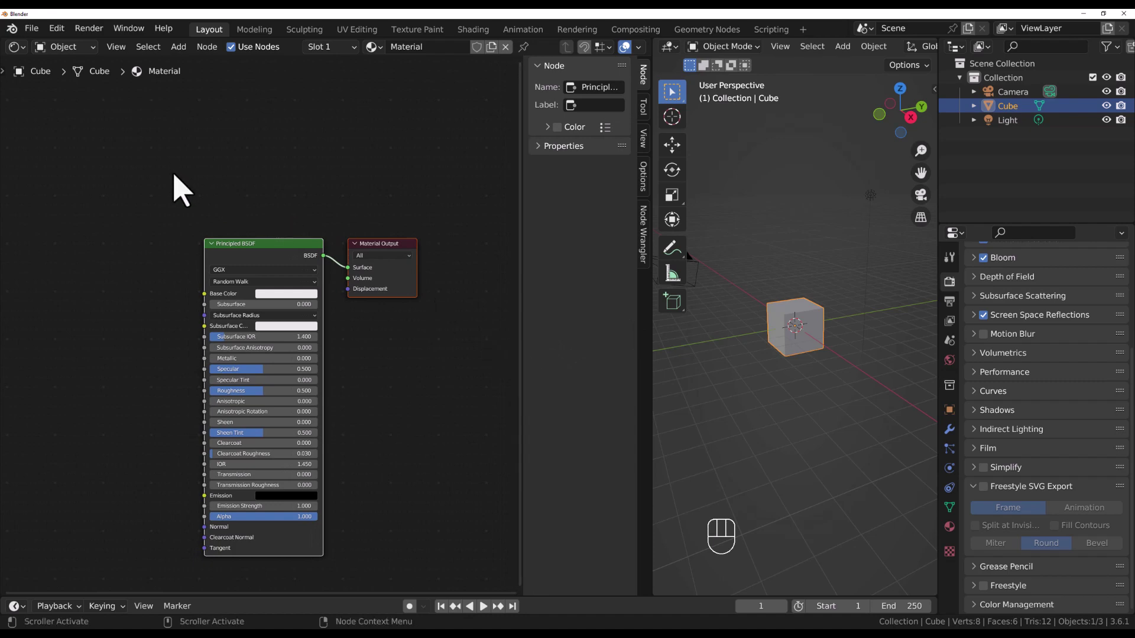
click(89, 47)
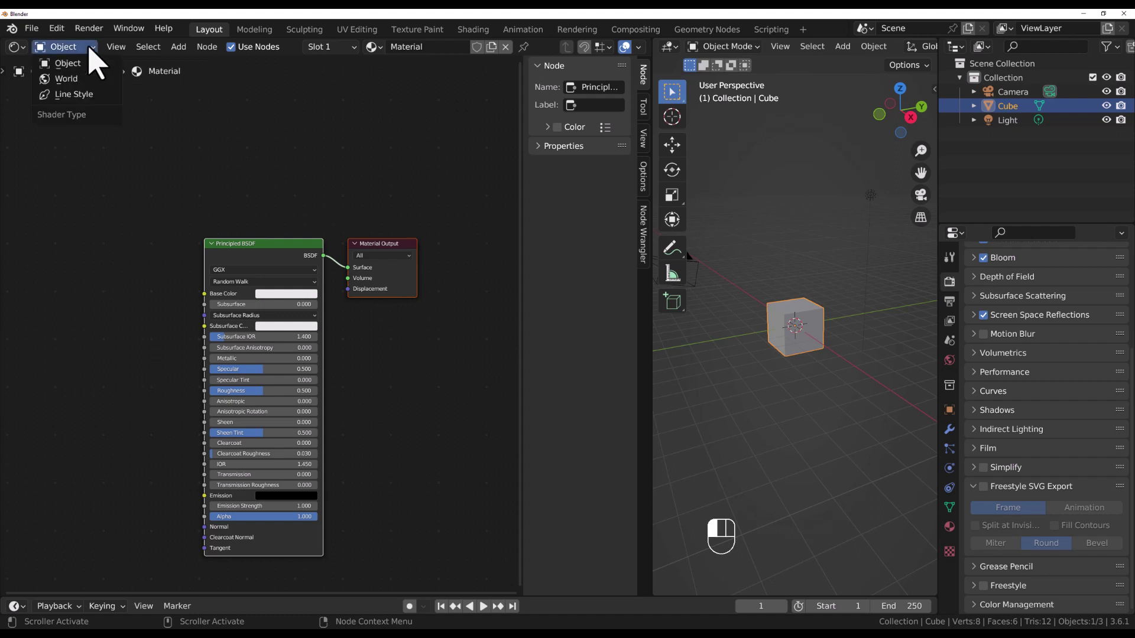
click(64, 80)
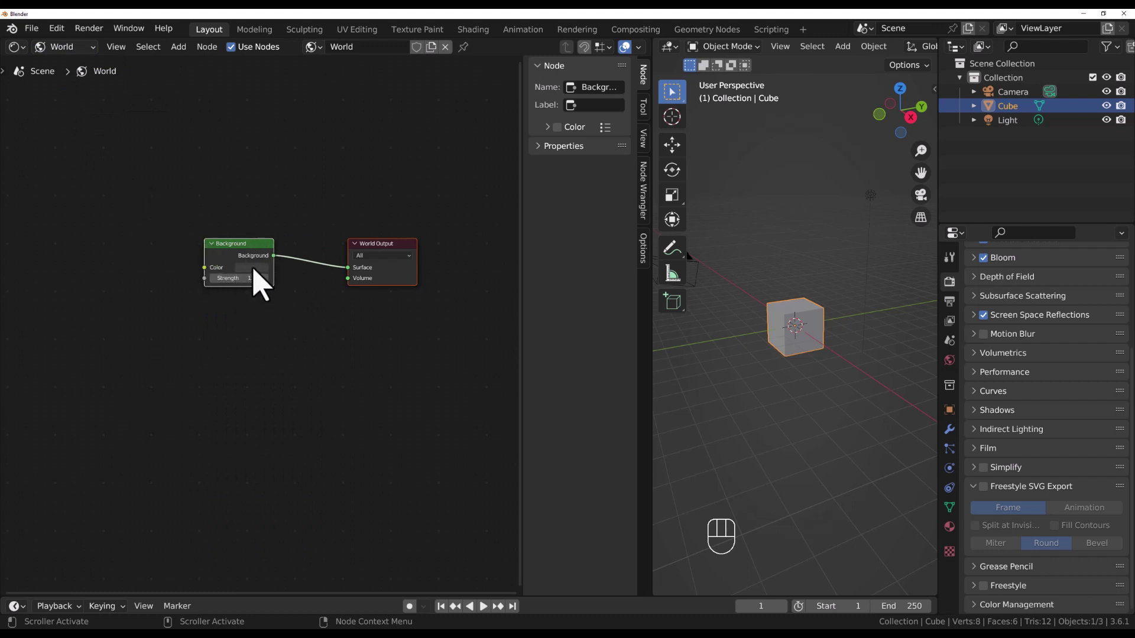
click(212, 216)
middle_drag(198, 203, 262, 216)
scroll(262, 216, up, 1)
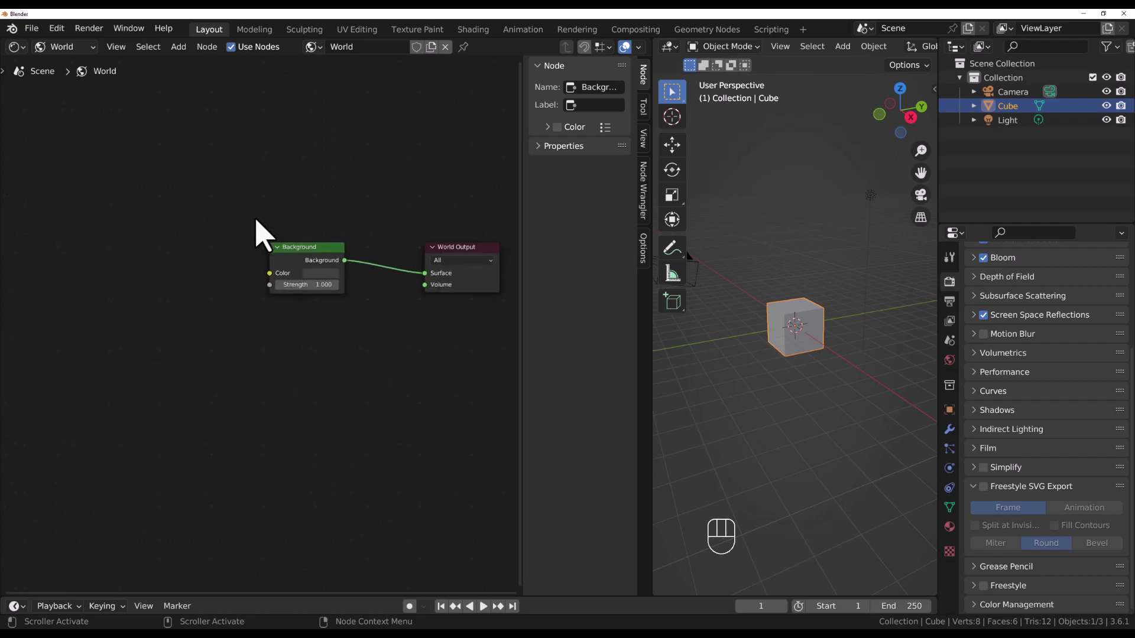
- Add a Ctrl+T texture chain to Background and link Texture Coordinate Generated into Mapping Vector
click(309, 248)
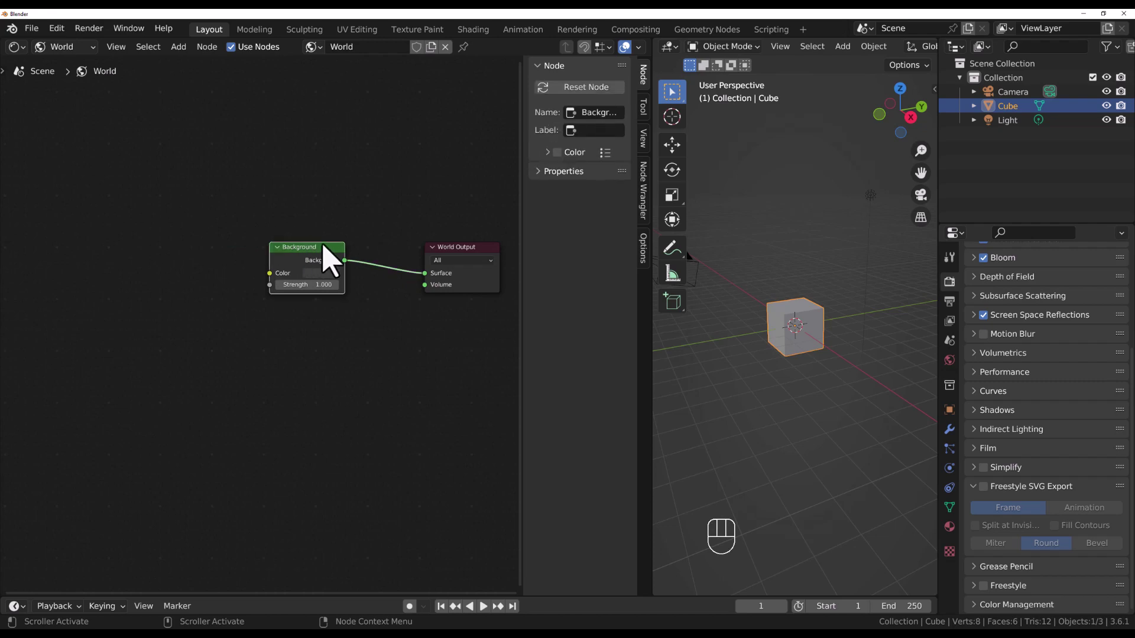
key(ctrl)
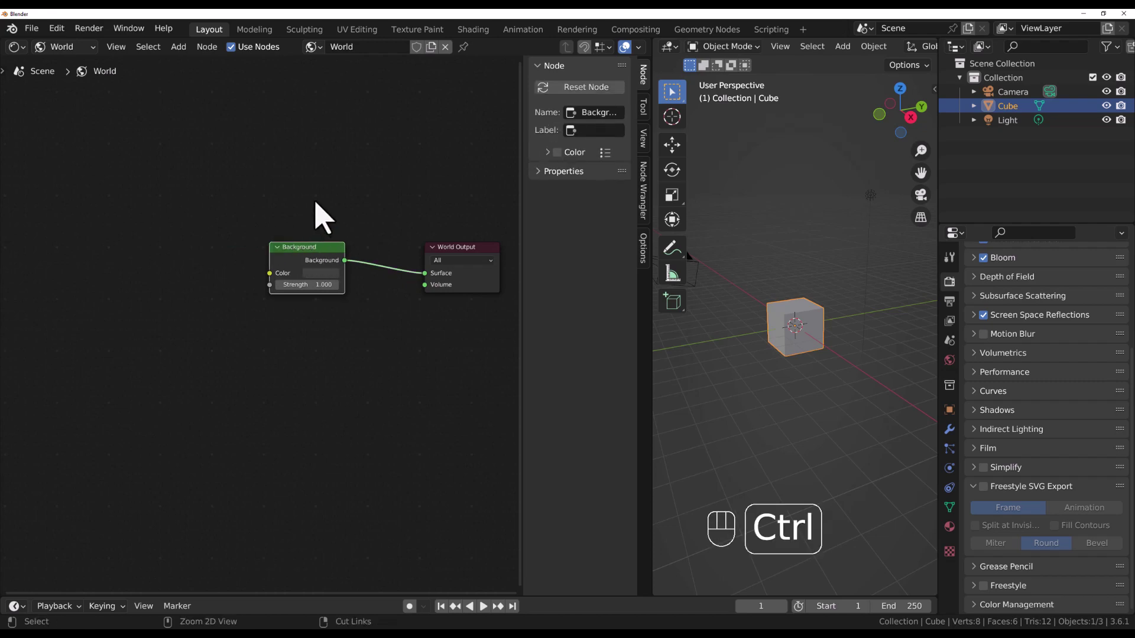
key(ctrl+t)
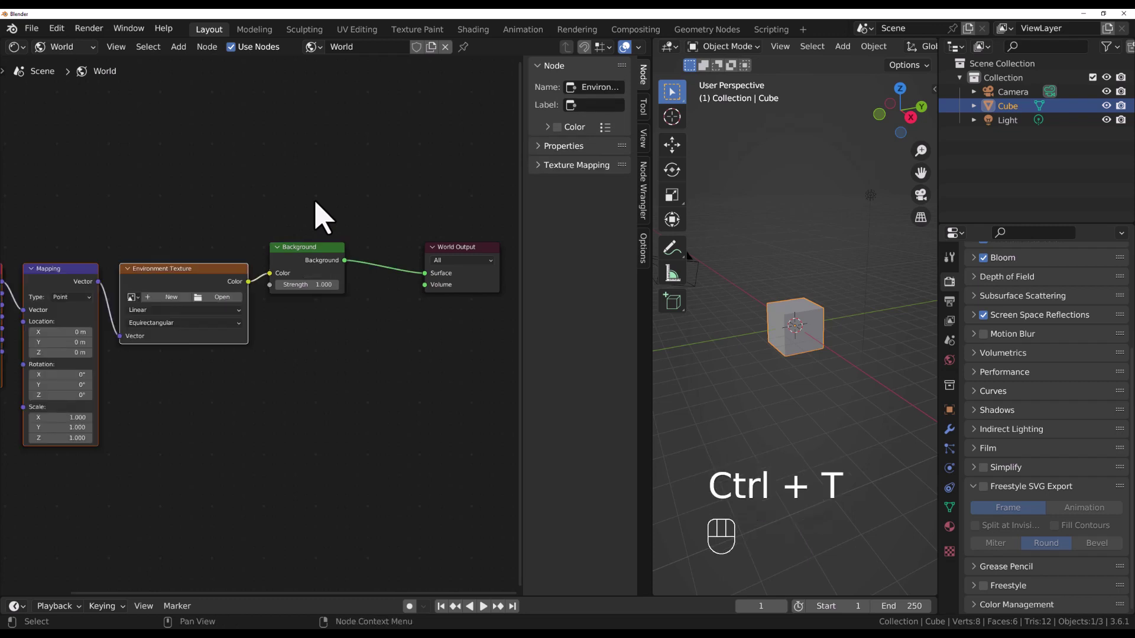
scroll(114, 240, down, 1)
middle_drag(115, 241, 183, 234)
click(85, 278)
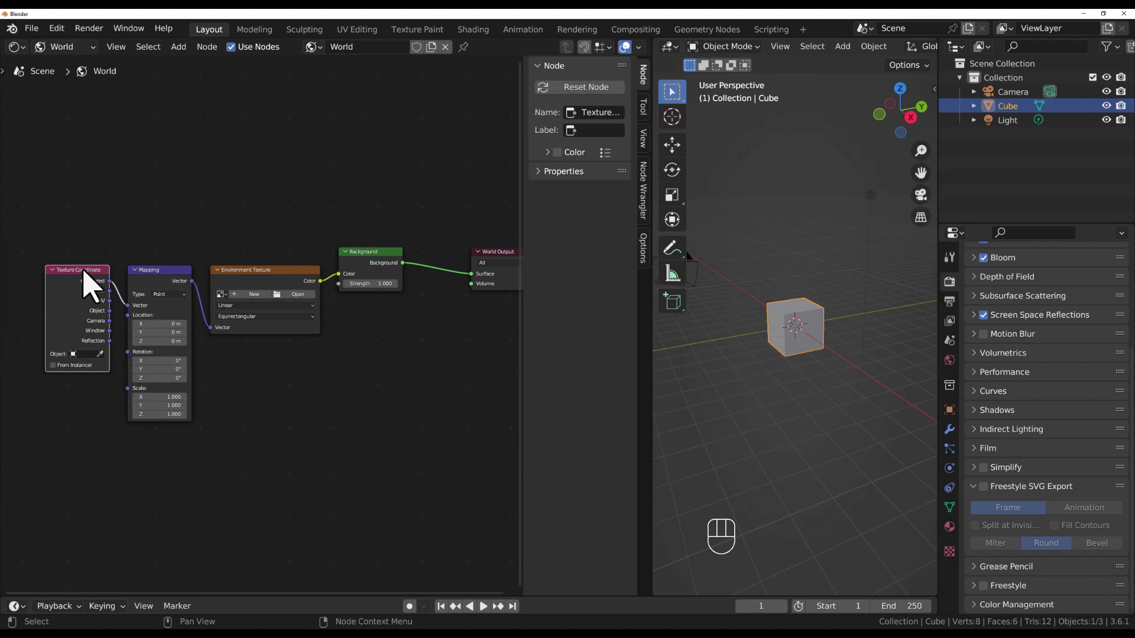
click(153, 281)
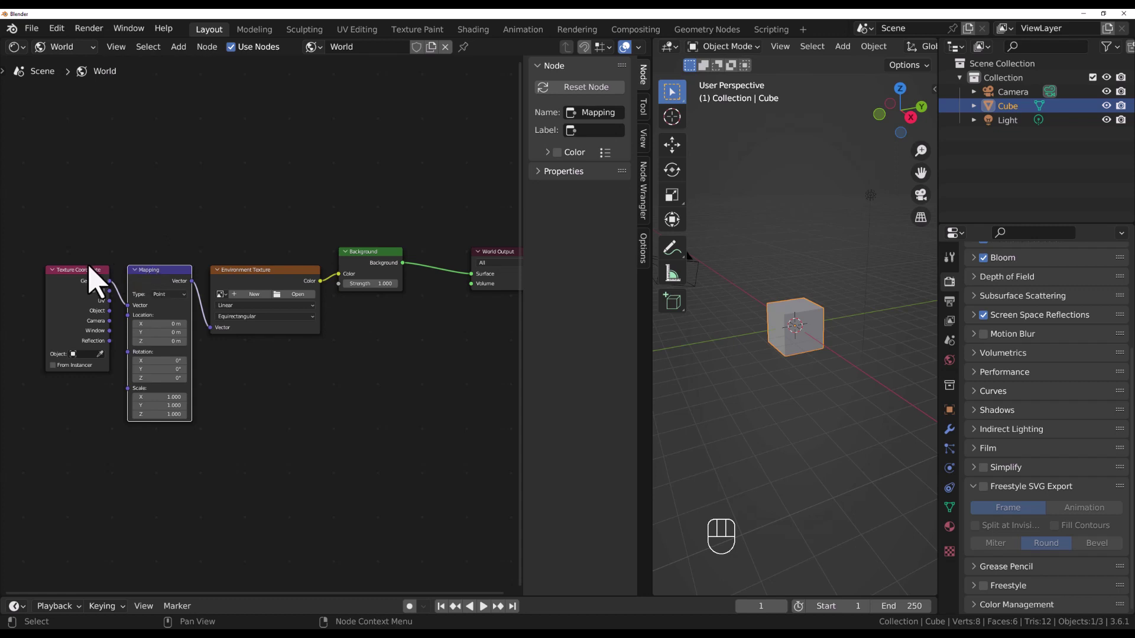
drag(116, 281, 127, 280)
- Delete the Environment Texture node and recentre the node view
click(263, 271)
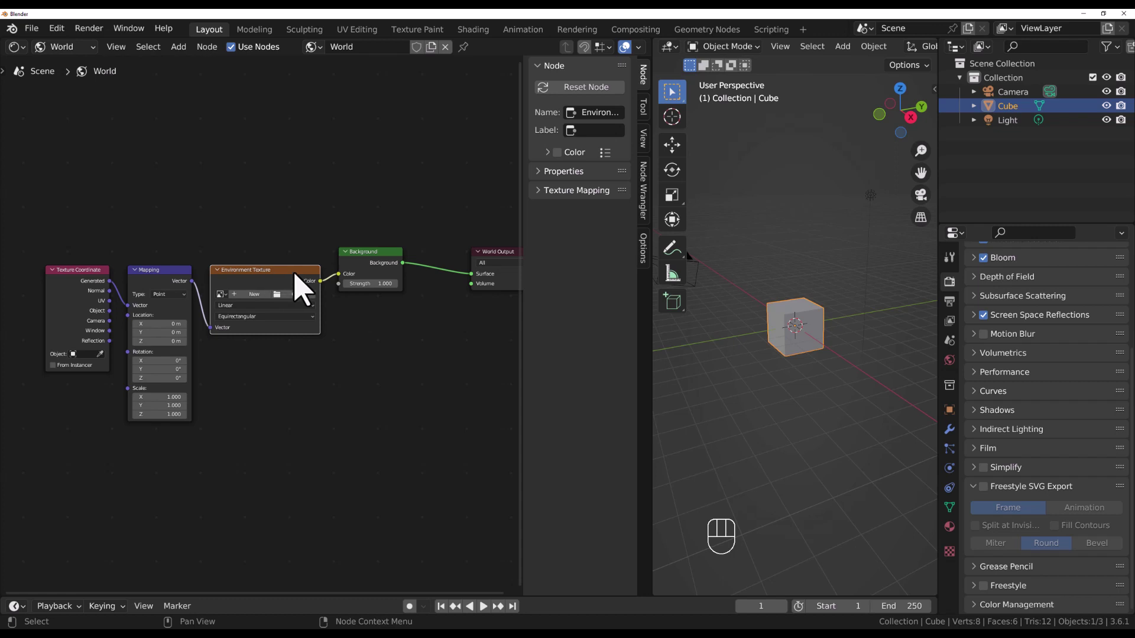
key(Delete)
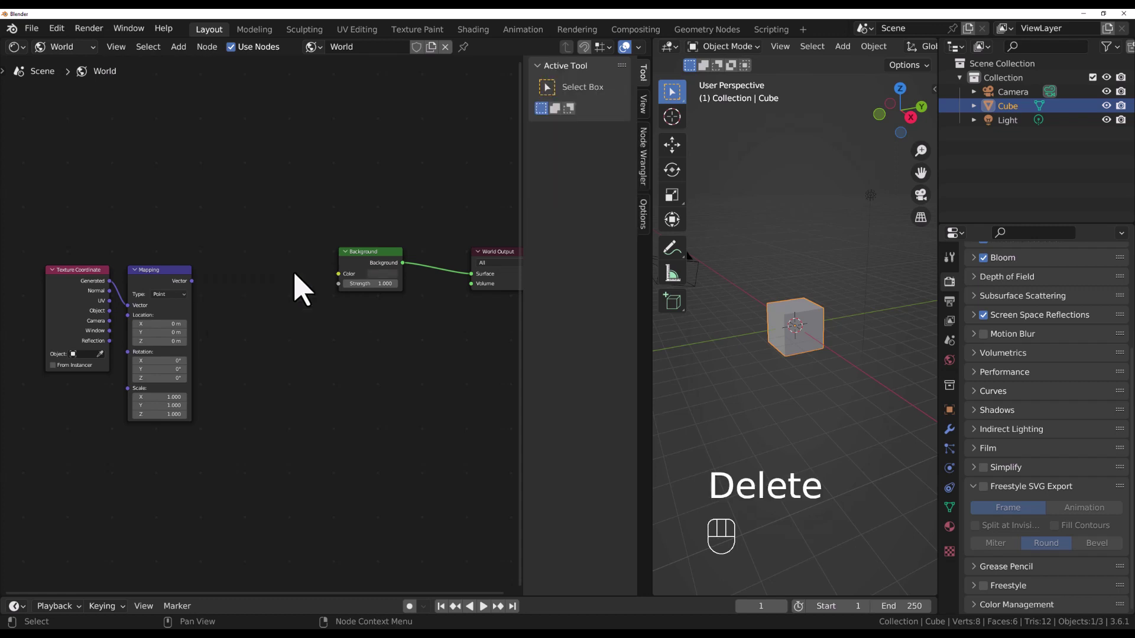
scroll(233, 271, down, 1)
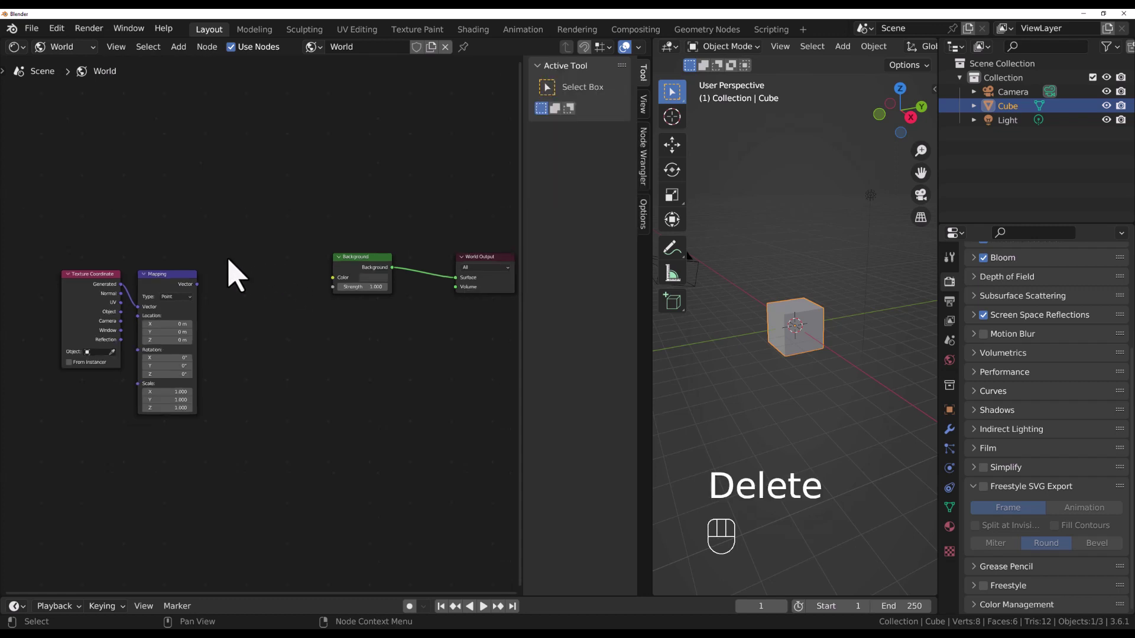
middle_drag(233, 271, 247, 231)
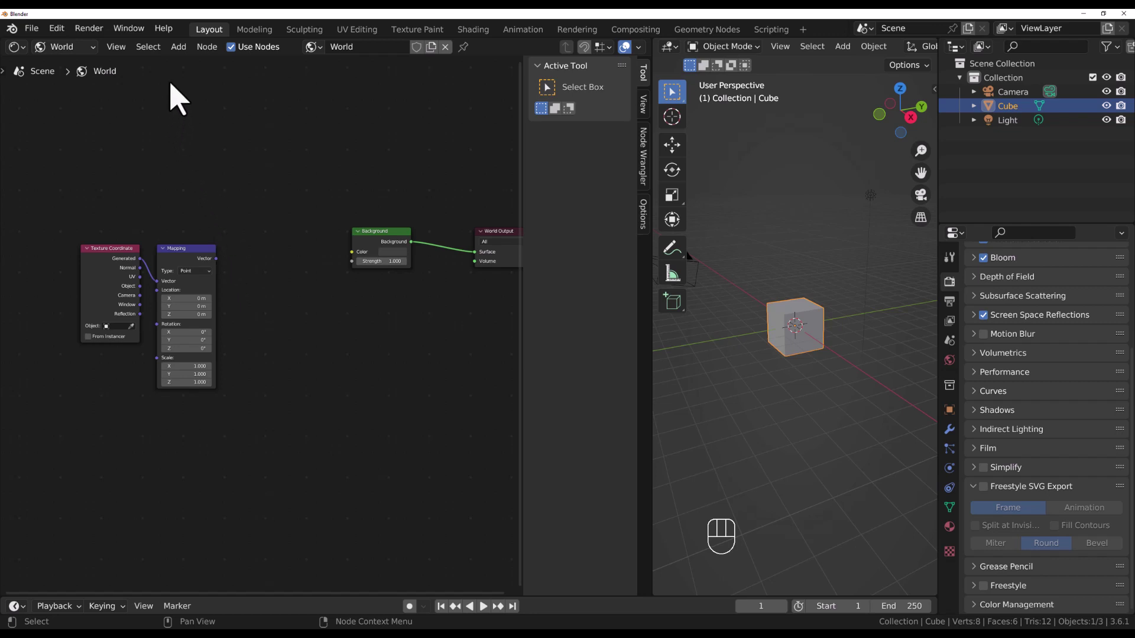
- Add a Voronoi Texture node via search and place it beside the Mapping node
click(172, 52)
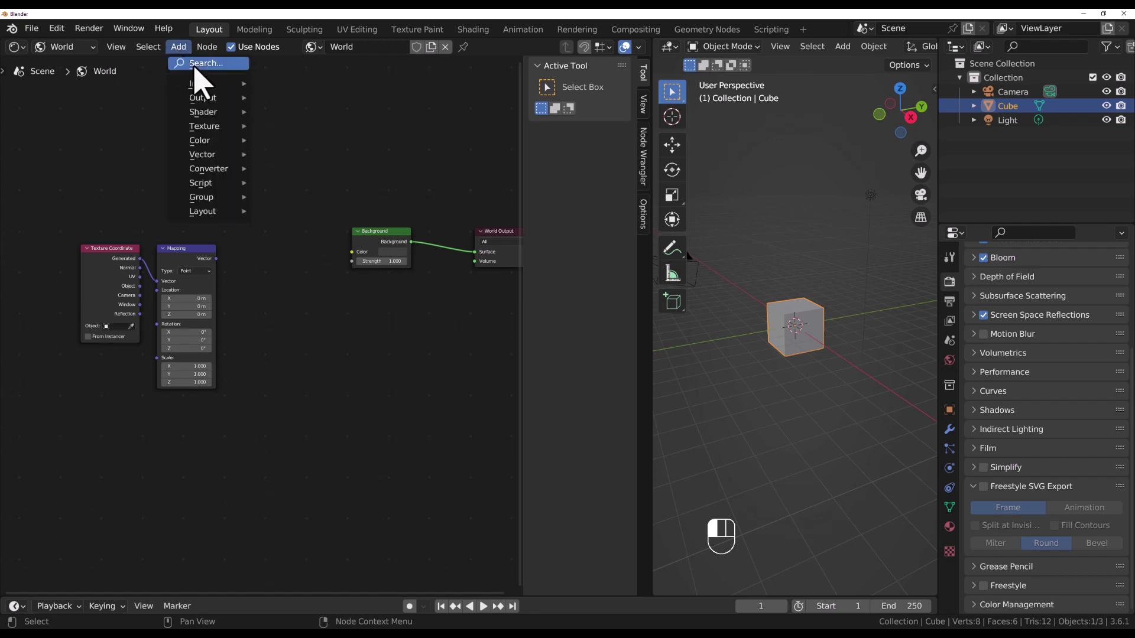
click(192, 64)
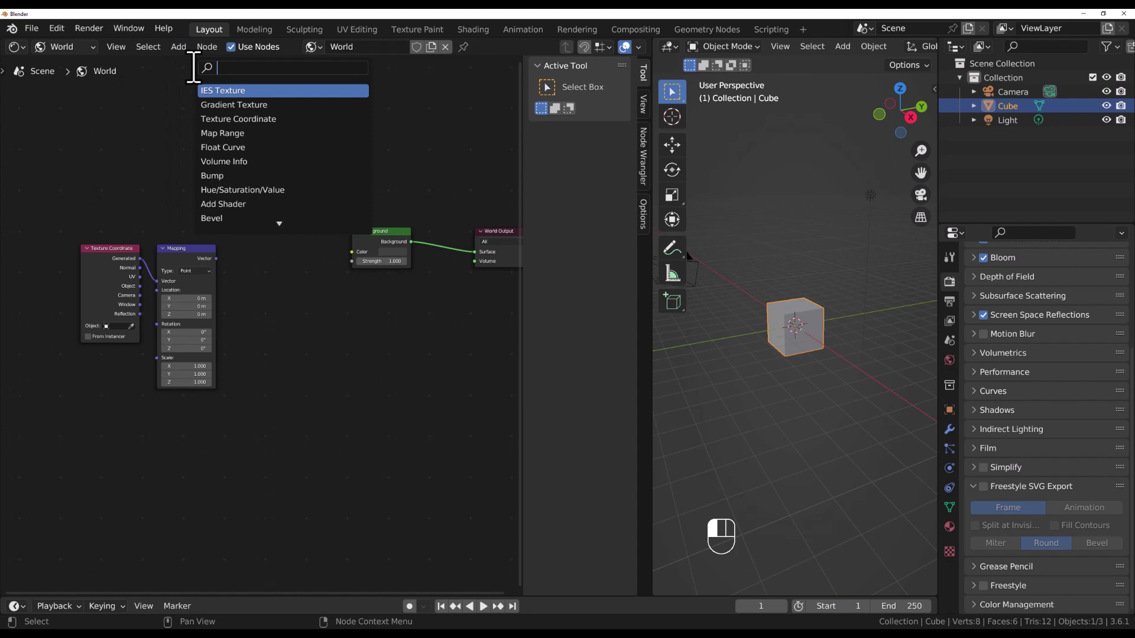
text(vor)
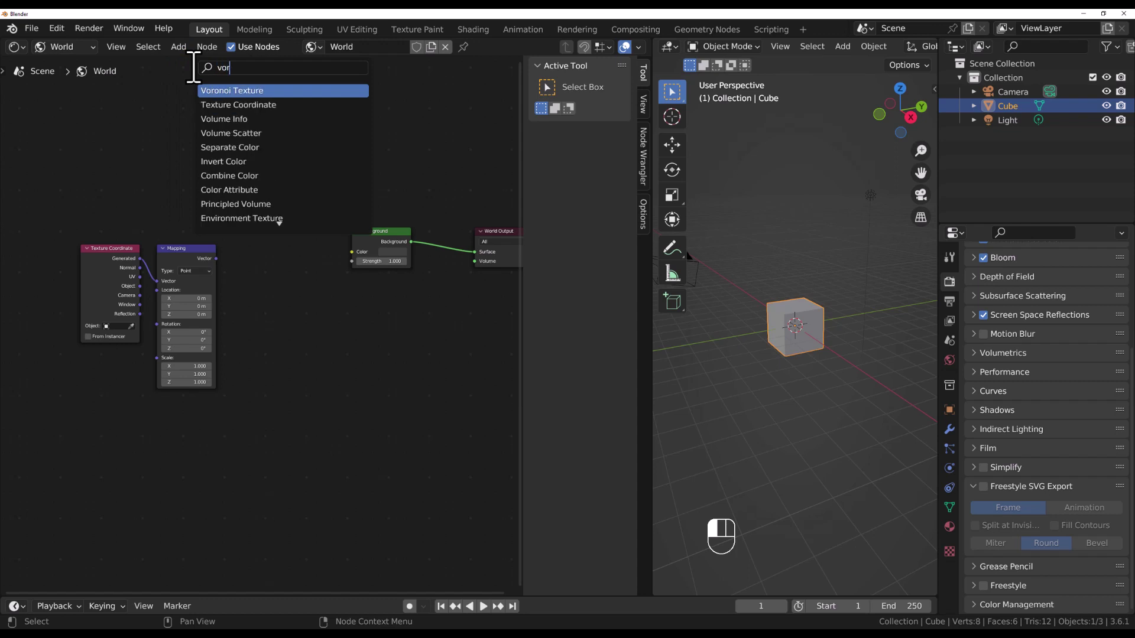
text(o)
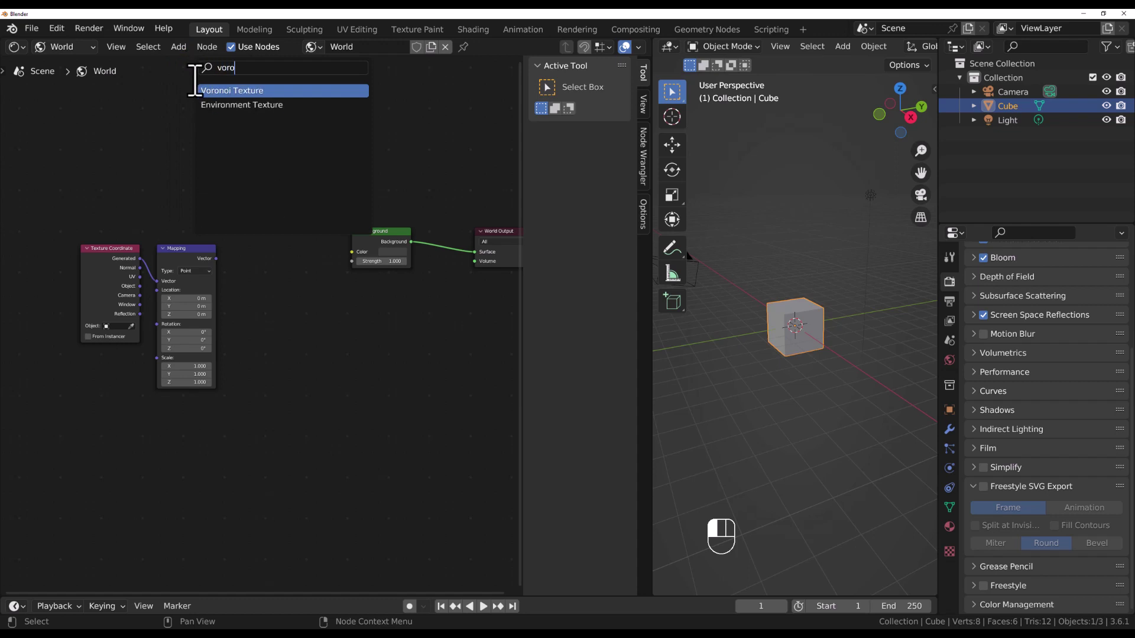
click(220, 90)
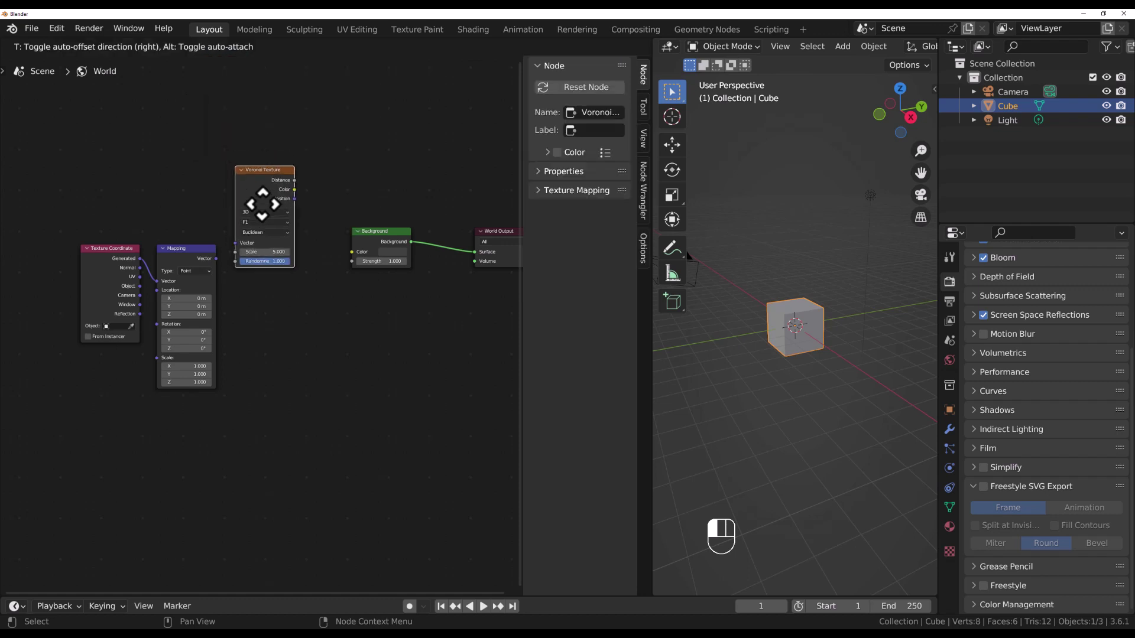
click(253, 276)
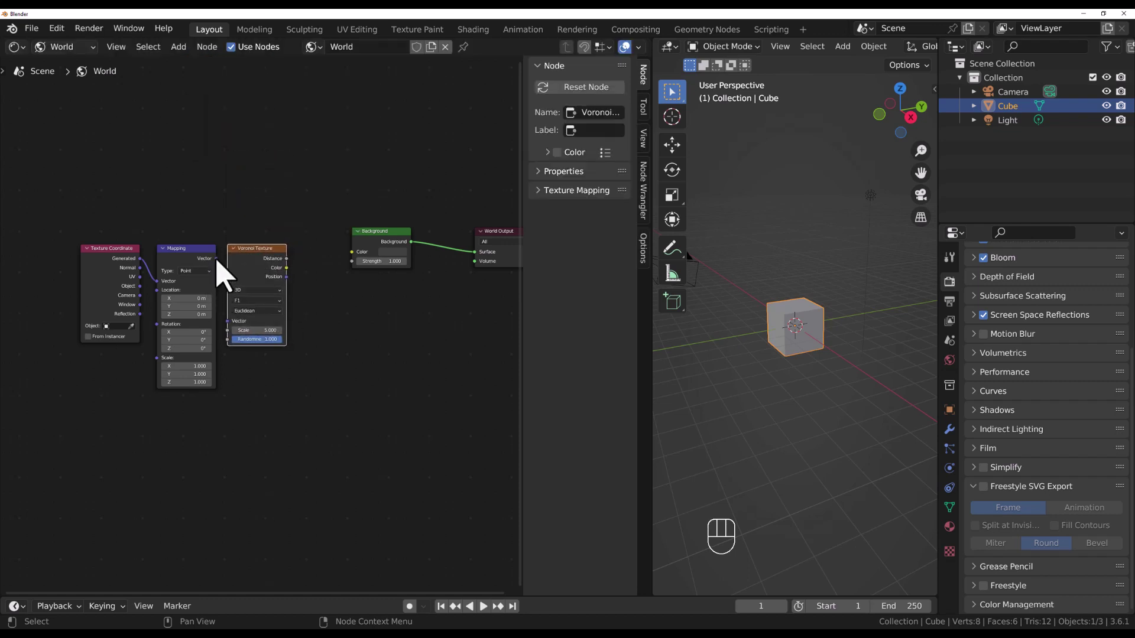
- Link Mapping Vector into the Voronoi Vector and Voronoi Color into the Background Color
drag(217, 260, 230, 324)
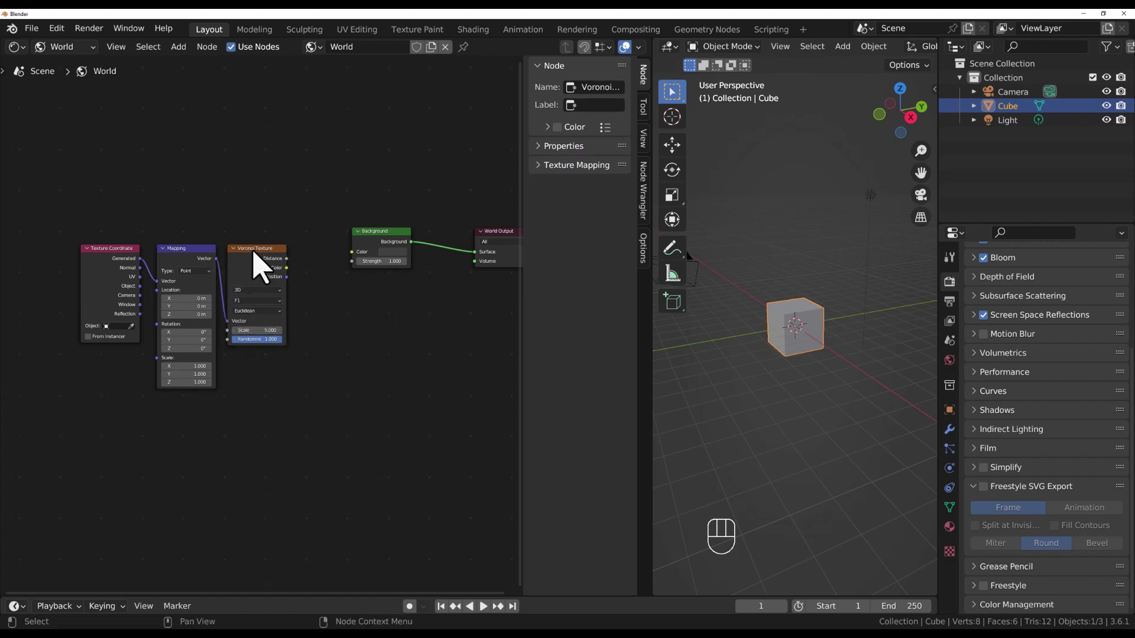
drag(262, 261, 255, 253)
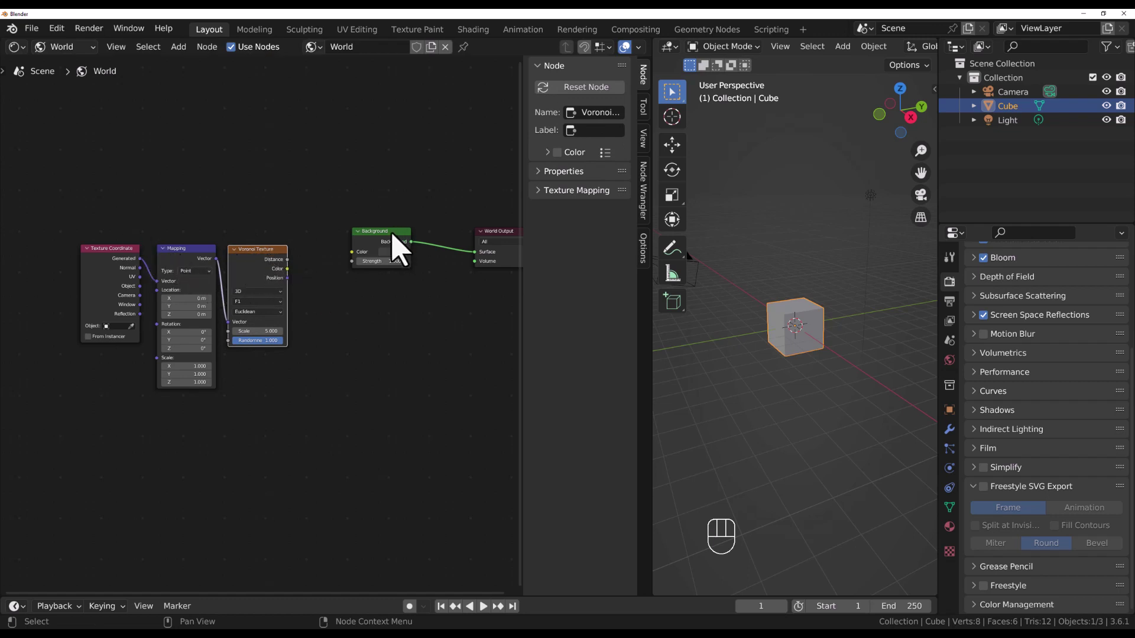
drag(392, 234, 406, 246)
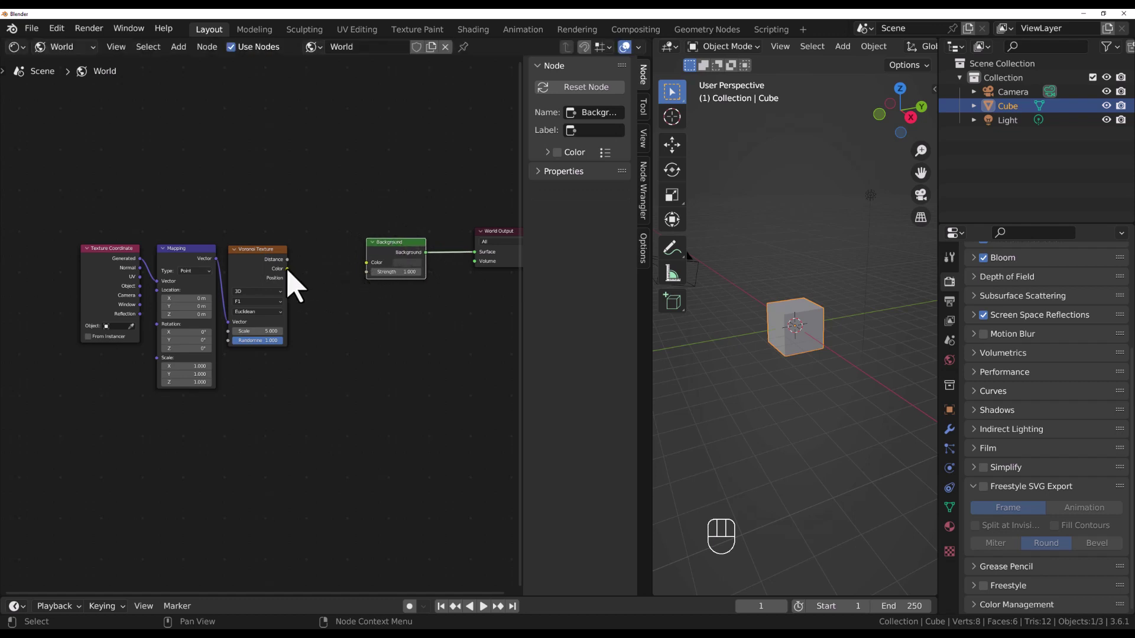
drag(287, 269, 366, 265)
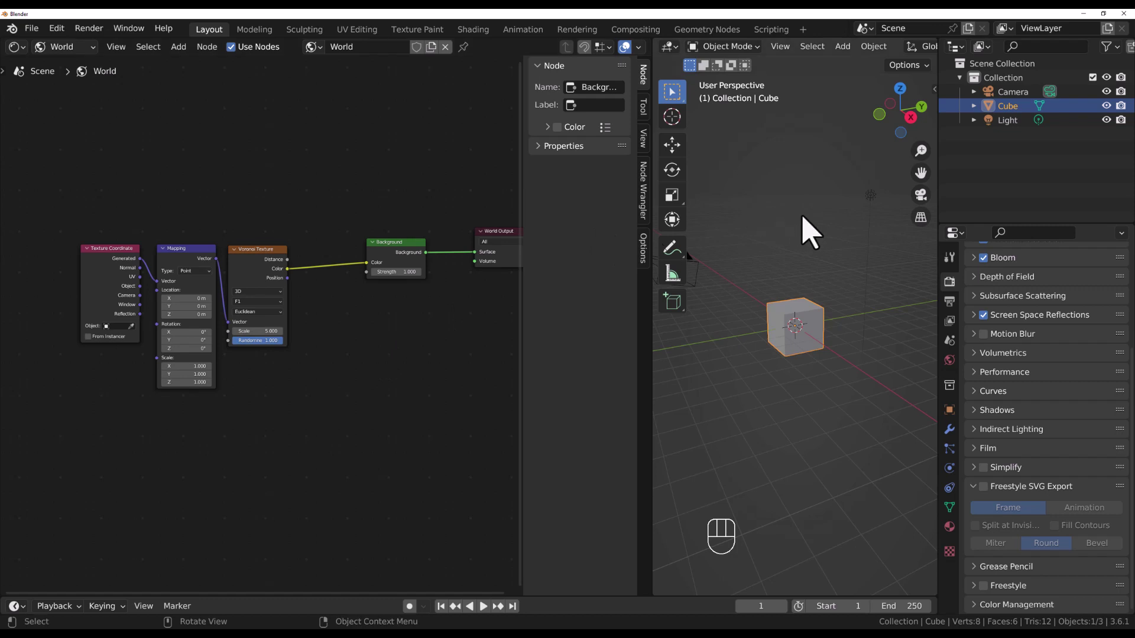
- Switch the viewport to Rendered shading and orbit to see the Voronoi cells around the cube
scroll(829, 52, down, 3)
scroll(828, 52, down, 5)
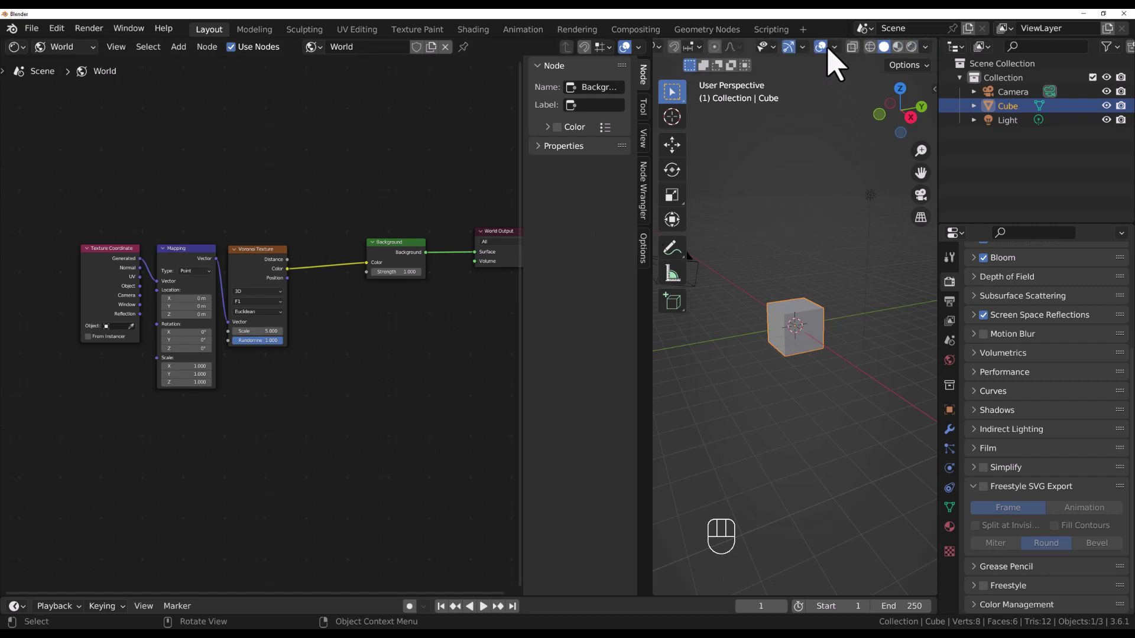
click(912, 47)
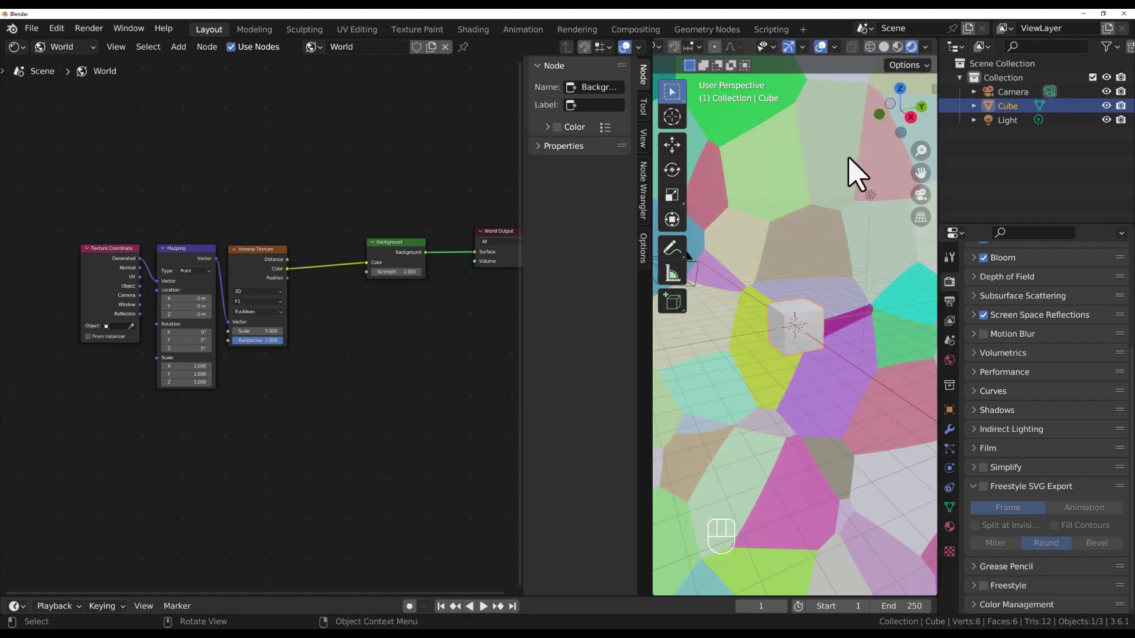
middle_drag(851, 181, 828, 205)
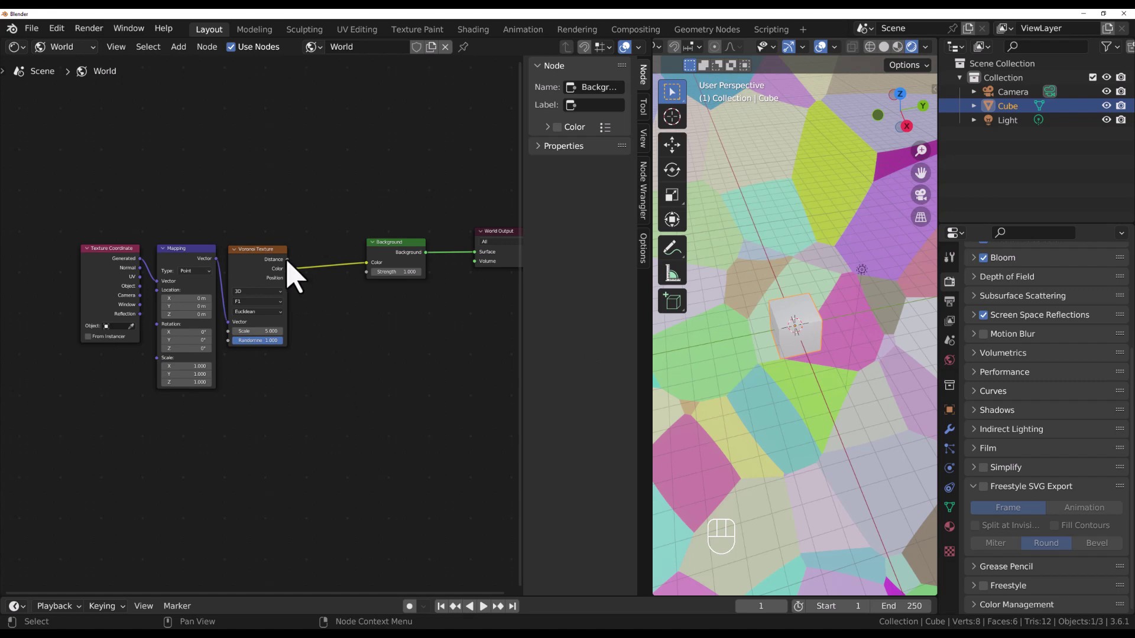
- Feed Voronoi Distance into the Background Color and orbit to check the grey spotted backdrop
drag(288, 262, 367, 263)
middle_drag(824, 274, 806, 233)
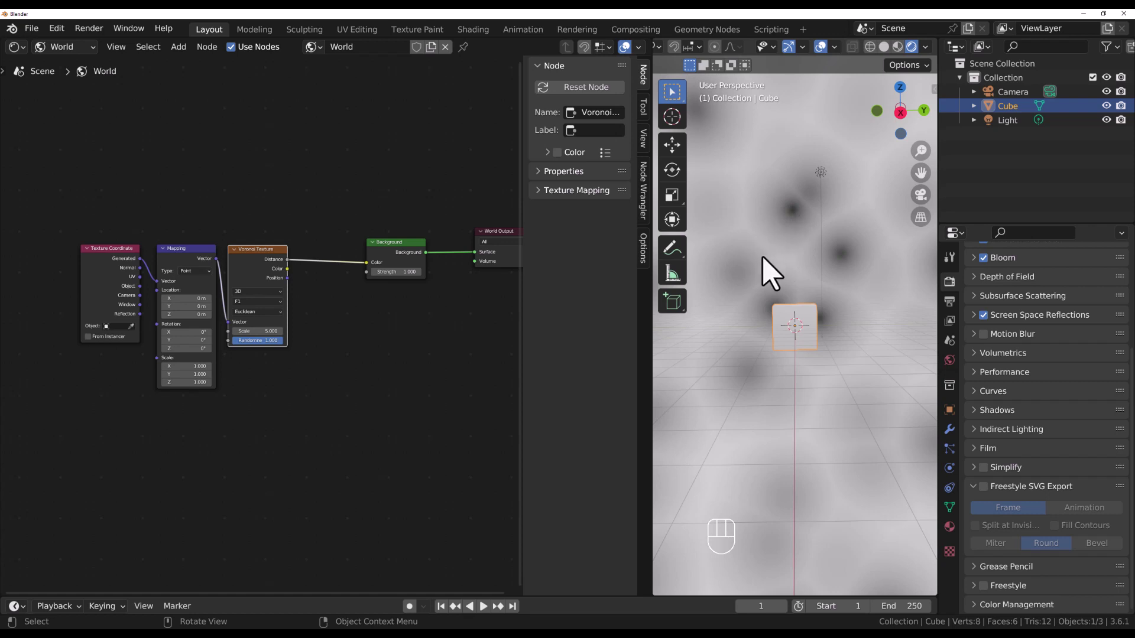
scroll(798, 299, down, 3)
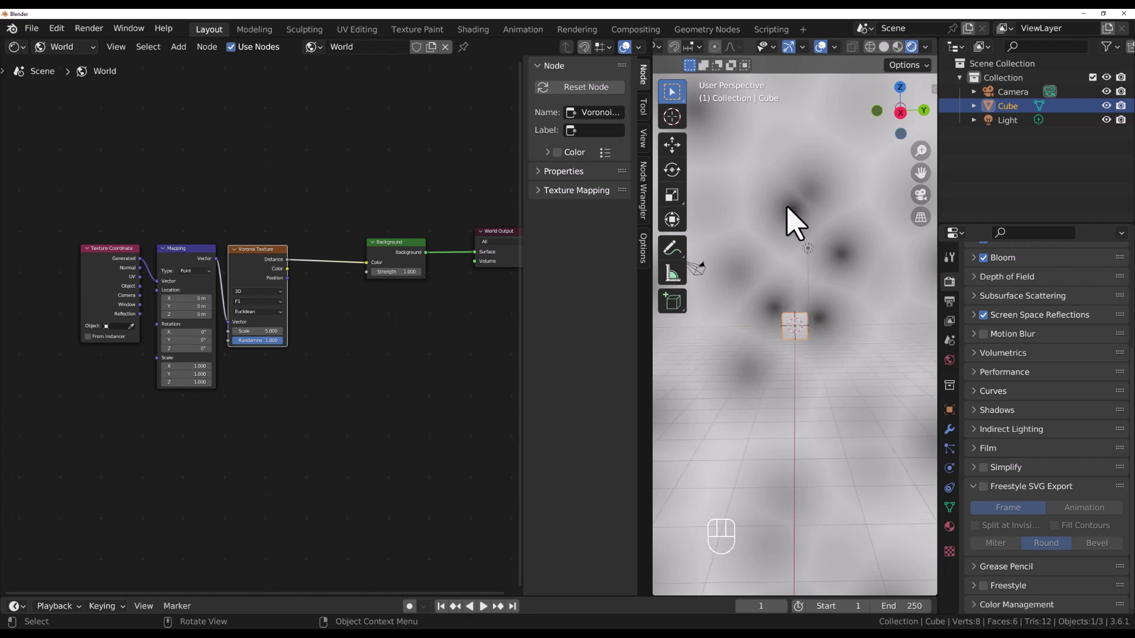
middle_drag(795, 222, 786, 233)
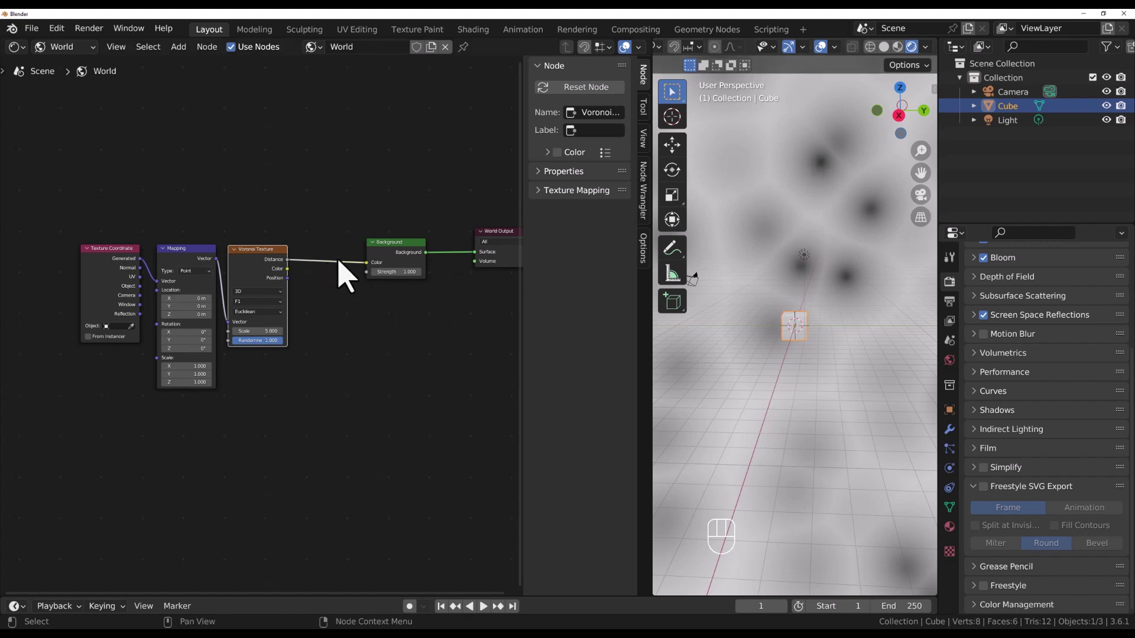
- Shift the Background node right to make room and bring up the node search
drag(398, 256, 429, 252)
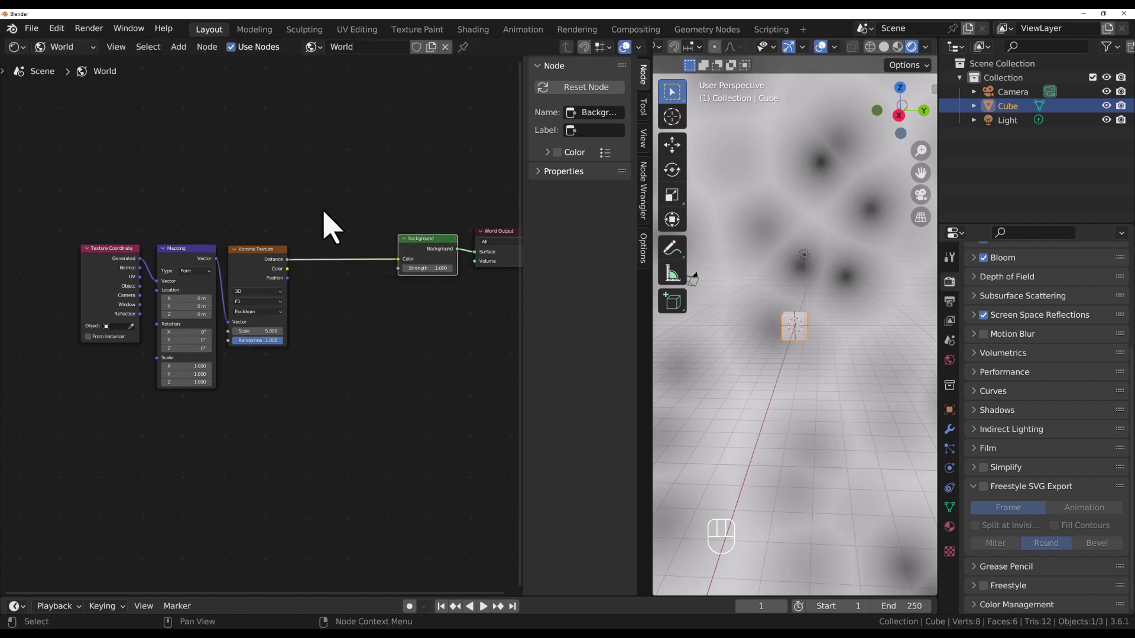
click(178, 48)
click(198, 64)
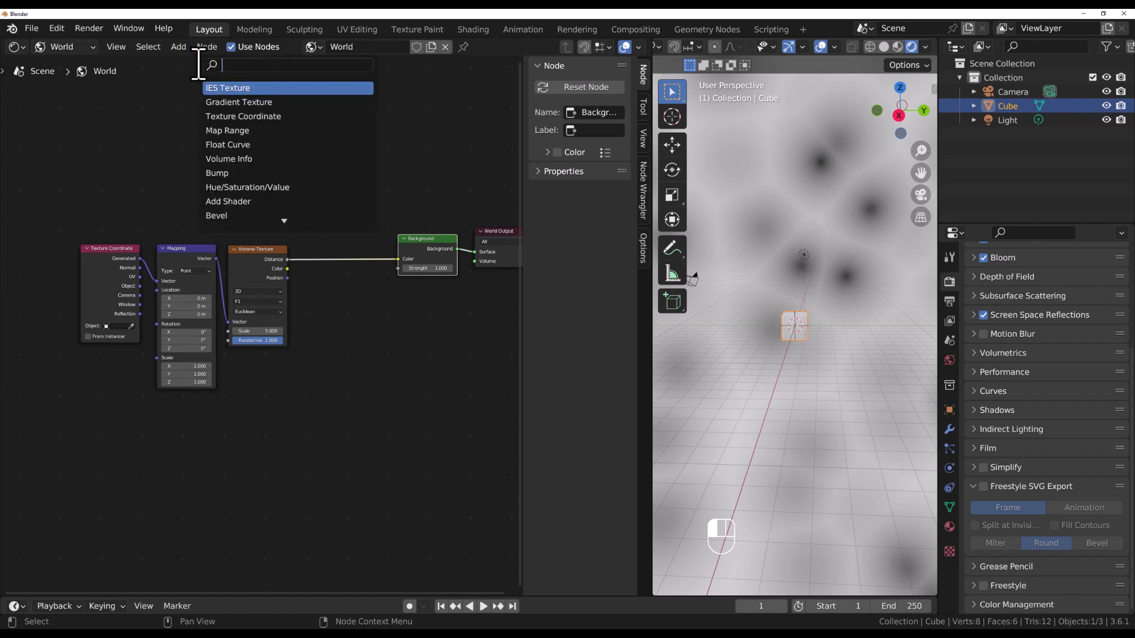
- Insert a Color Ramp before Background, with Voronoi Distance linked into its Fac input
text(color)
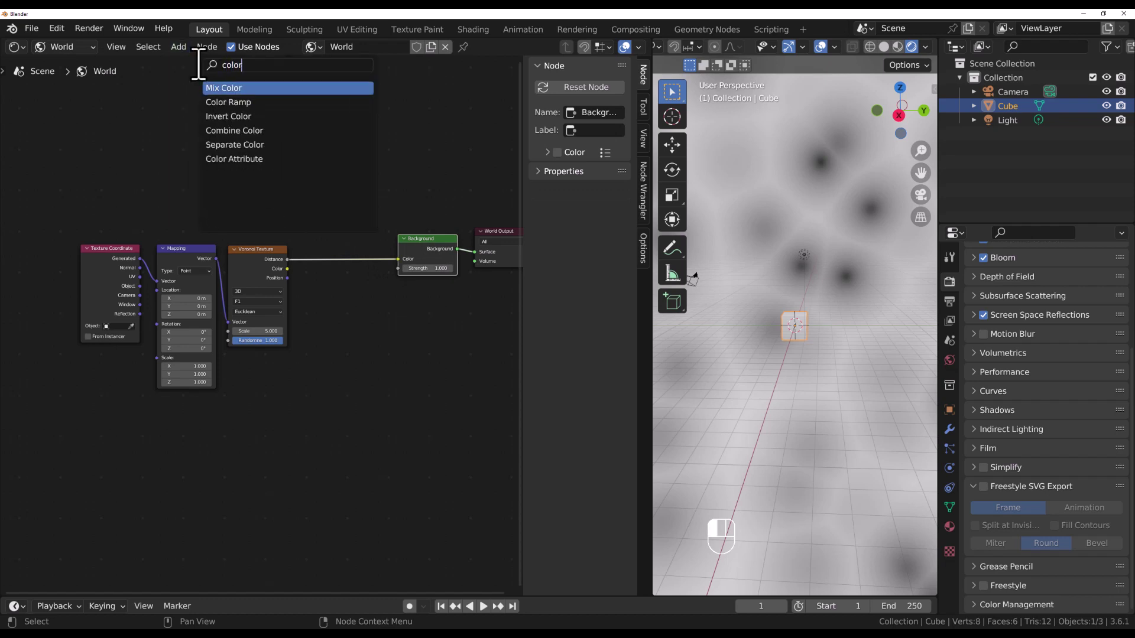
click(221, 102)
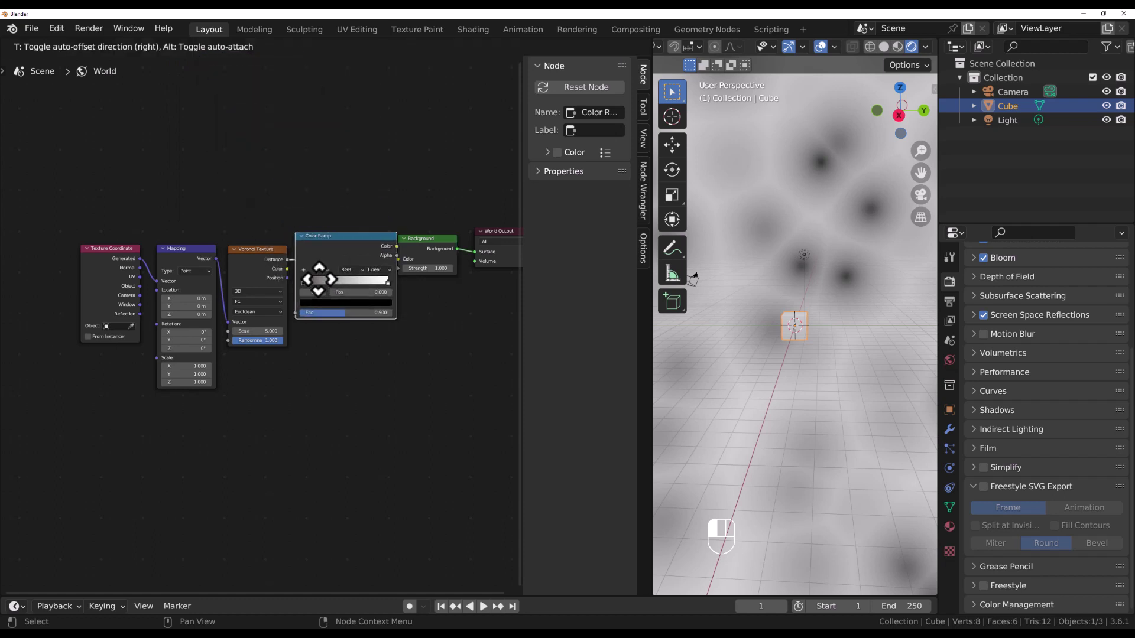
click(331, 296)
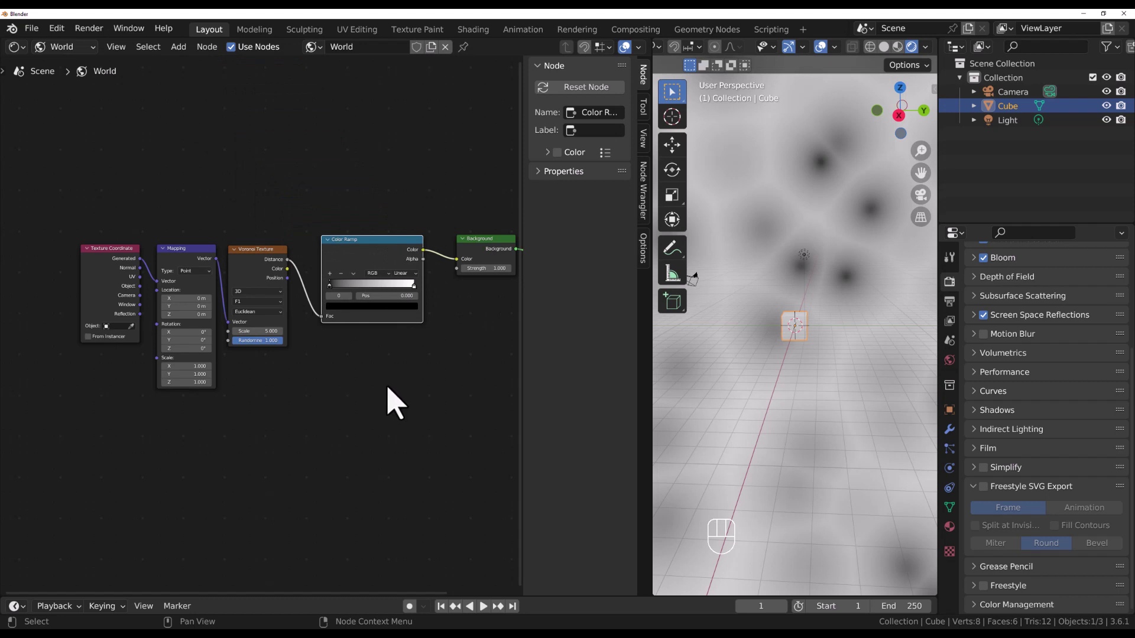
middle_drag(384, 385, 303, 349)
drag(289, 216, 286, 215)
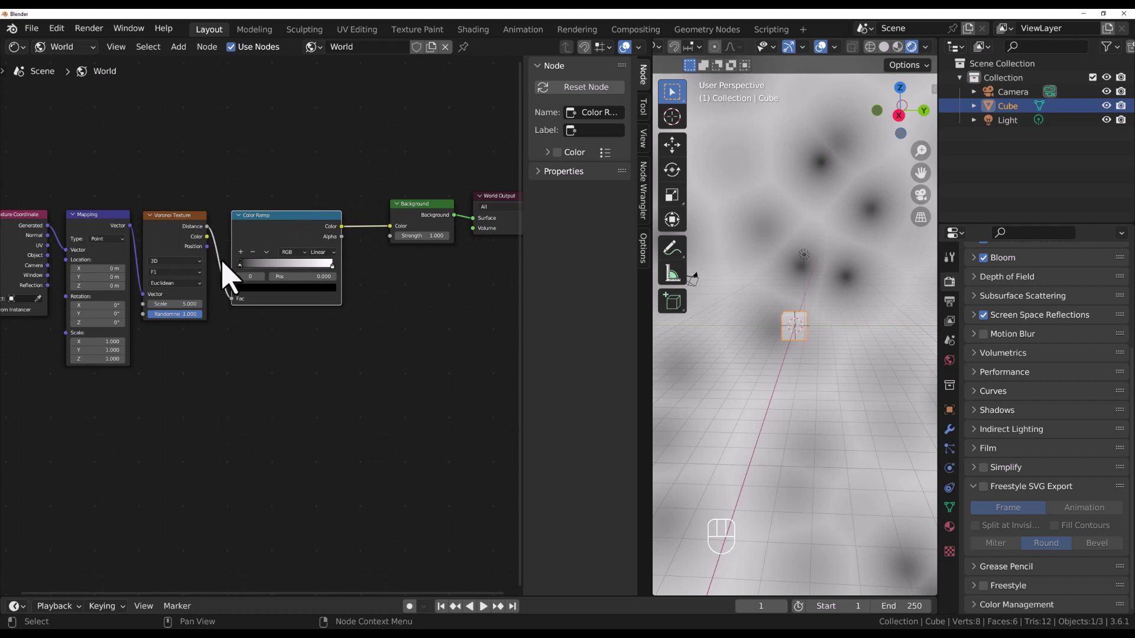
drag(216, 265, 231, 299)
drag(273, 219, 272, 215)
- Slide the Color Ramp stops together, one at 0.249, giving white spheres on black
drag(331, 265, 306, 266)
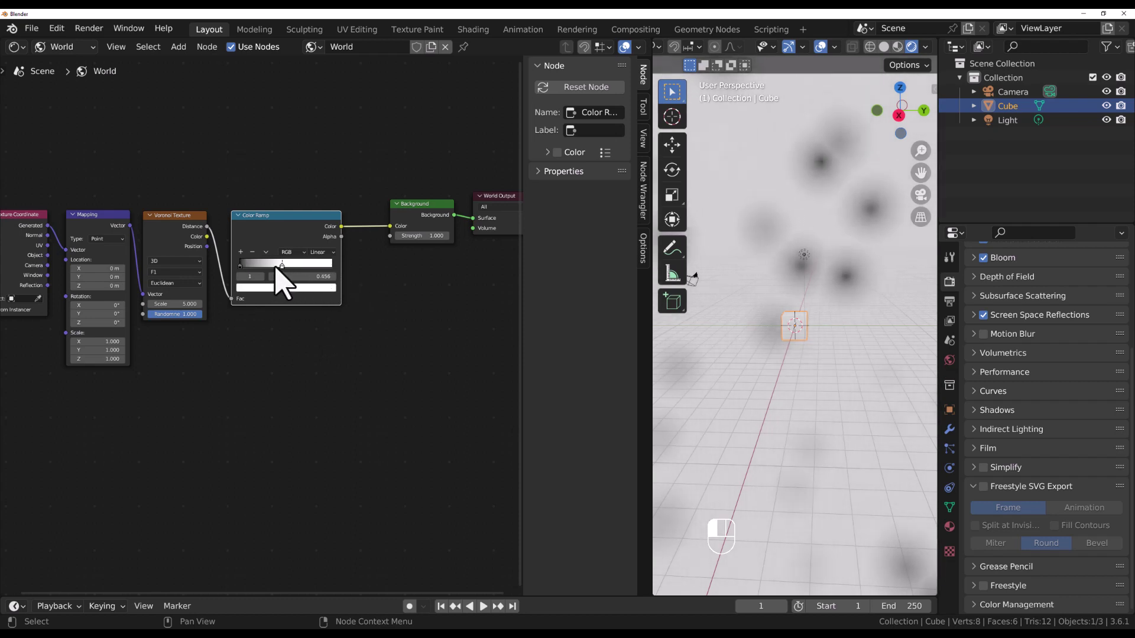
mouse_move(276, 269)
mouse_down()
mouse_move(303, 266)
mouse_move(257, 266)
mouse_up()
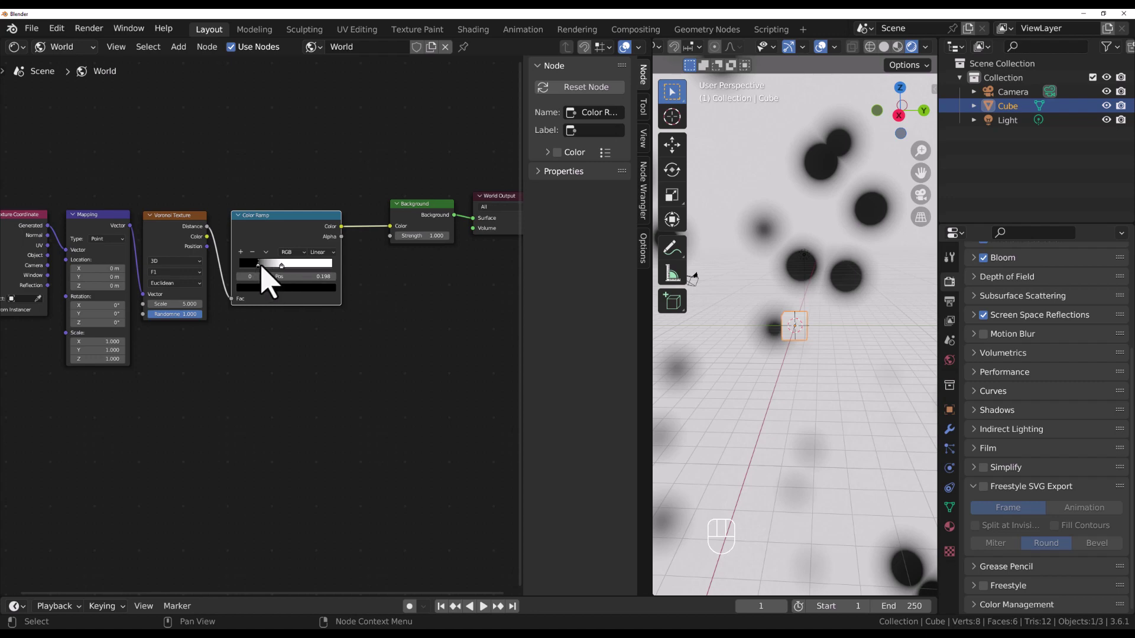
mouse_move(267, 282)
mouse_down()
mouse_move(299, 278)
mouse_move(255, 282)
mouse_move(244, 269)
mouse_move(289, 268)
mouse_move(264, 268)
mouse_move(301, 284)
mouse_move(254, 266)
mouse_move(271, 267)
mouse_move(239, 272)
mouse_move(272, 273)
mouse_move(258, 273)
mouse_up()
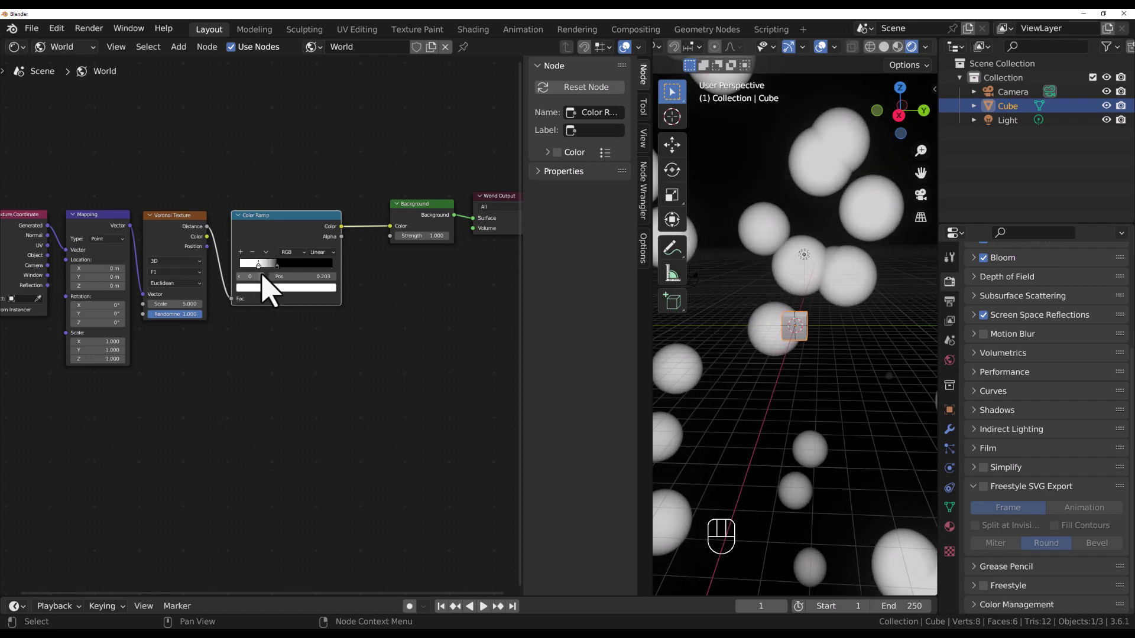
- Tint the white ramp stop pale blue, set Voronoi Scale to 100, and move a stop to 0.080
click(267, 290)
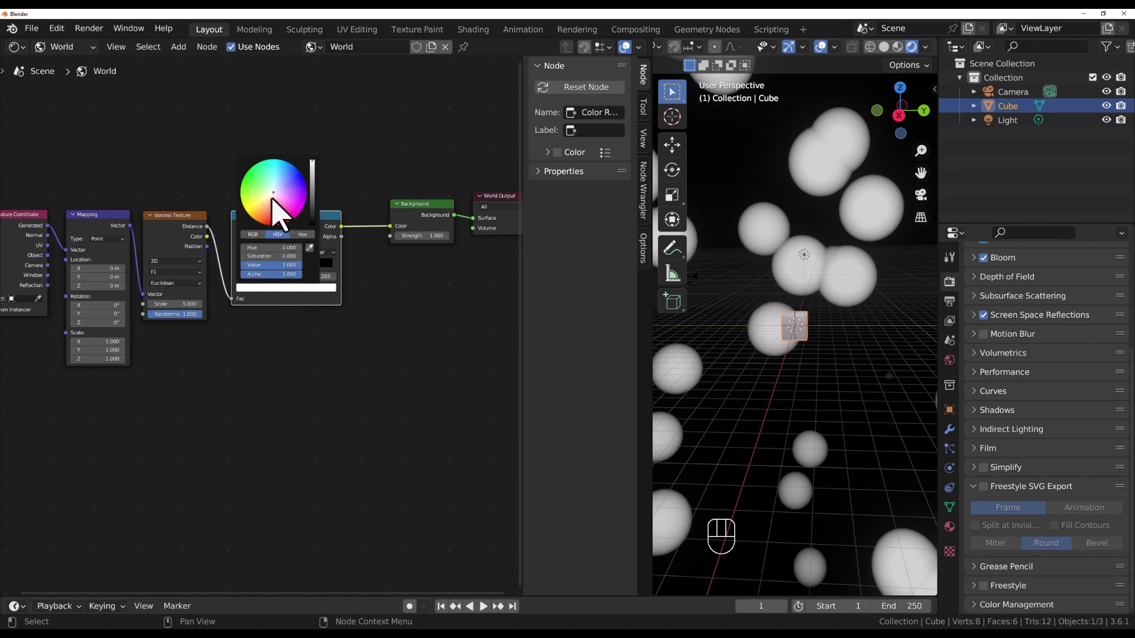
click(281, 185)
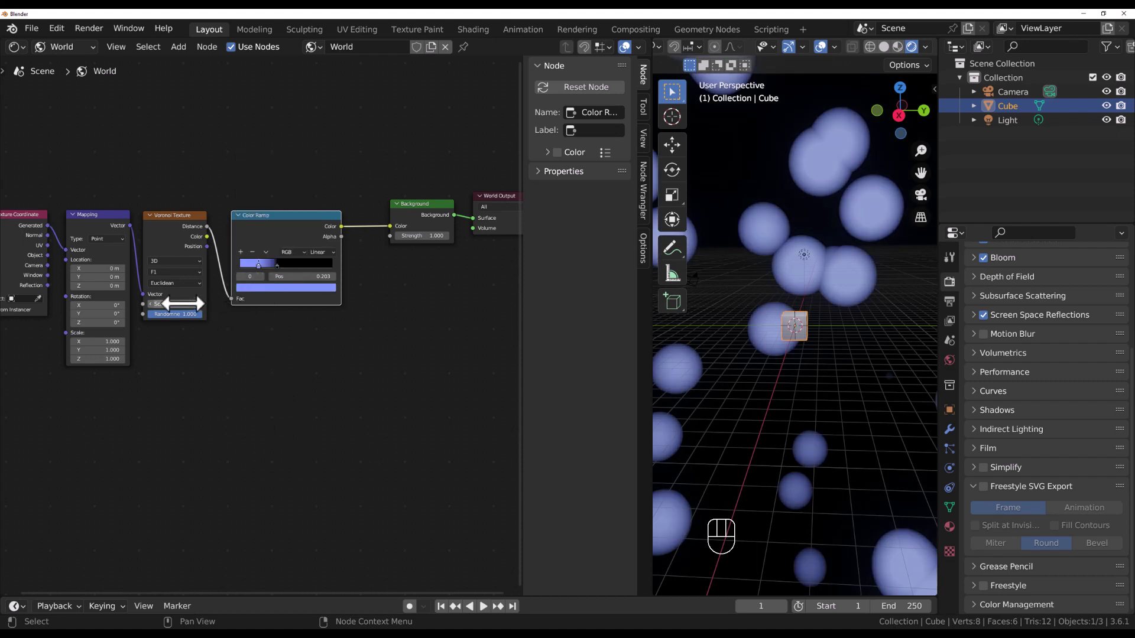
drag(199, 305, 208, 342)
click(177, 304)
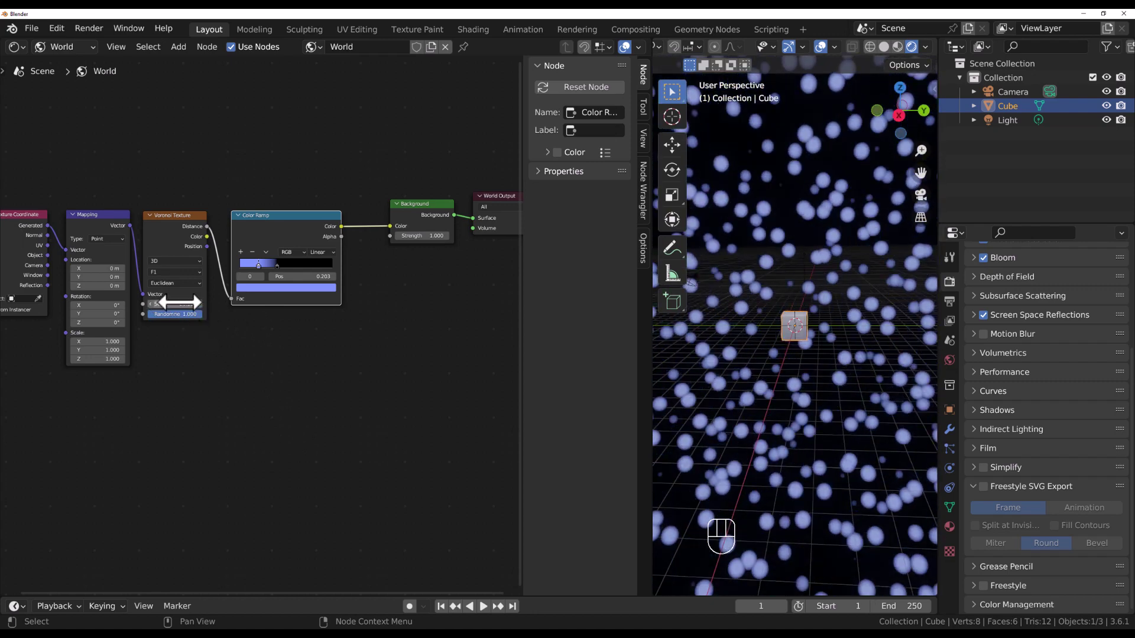
text(100)
click(210, 368)
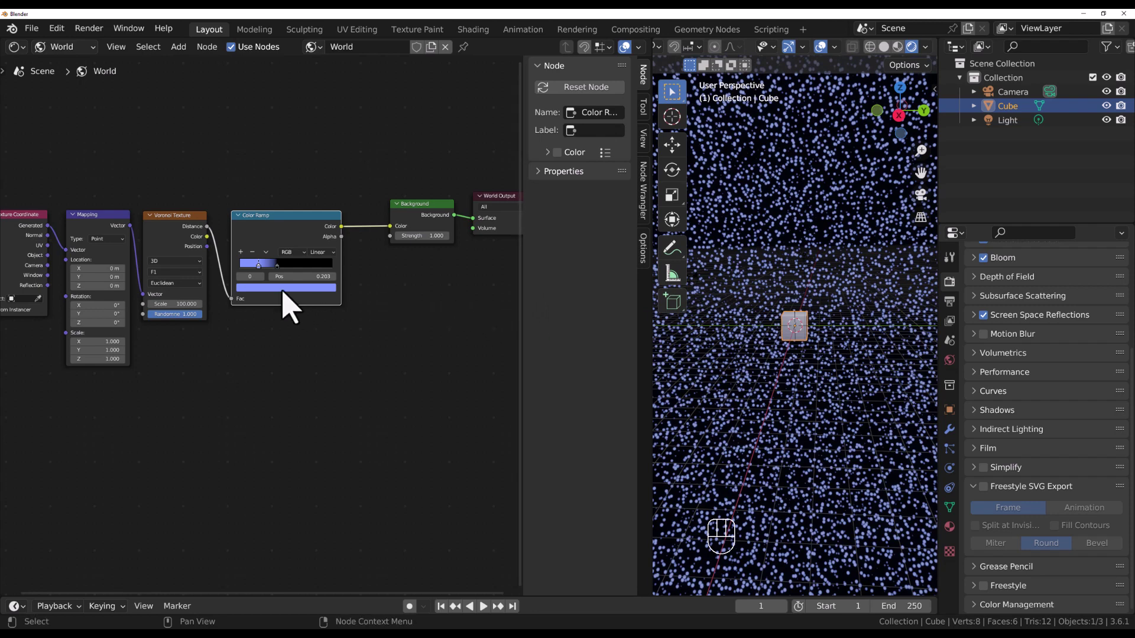
drag(258, 266, 257, 268)
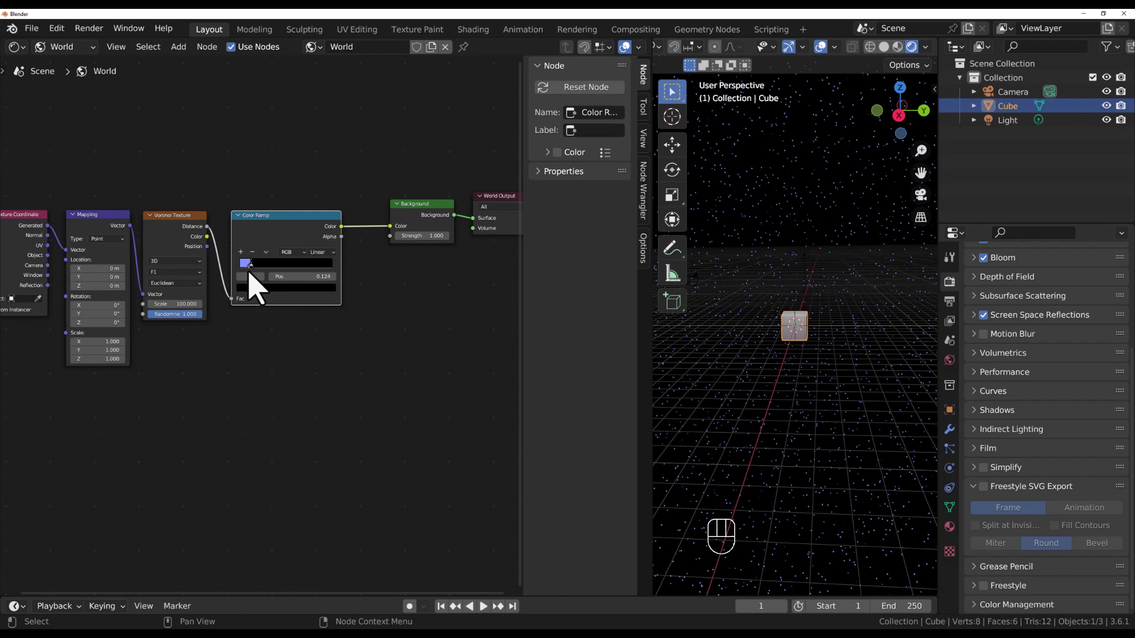
drag(249, 267, 250, 269)
- Move the Background and Color Ramp nodes closer together and set the star Strength to 1000
drag(428, 204, 400, 216)
drag(299, 217, 286, 218)
drag(407, 247, 383, 251)
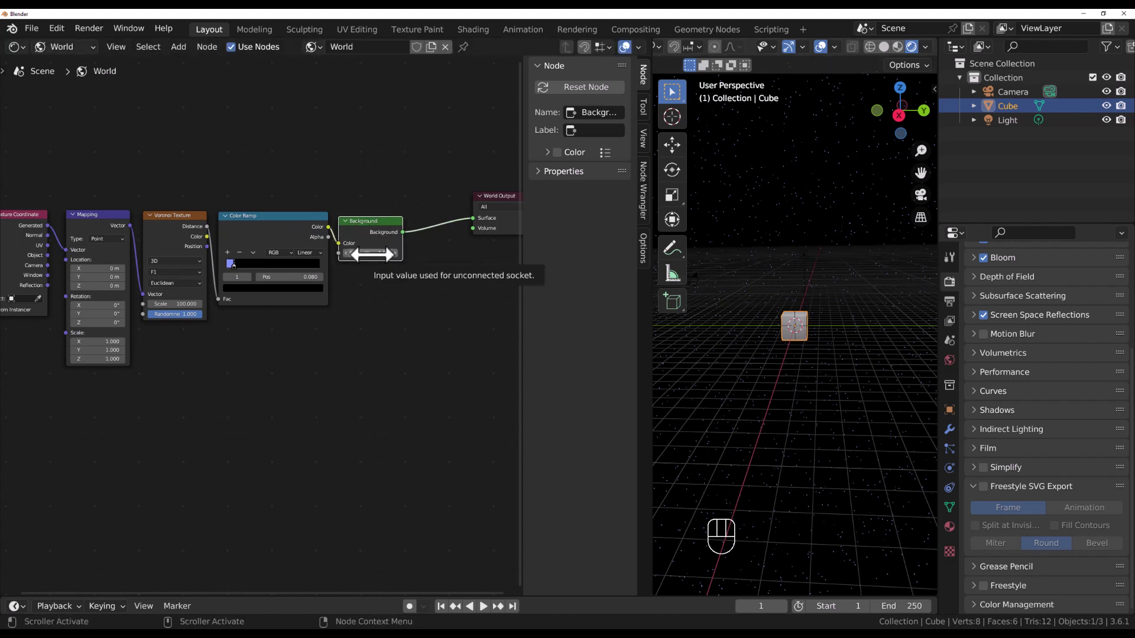
drag(380, 252, 371, 255)
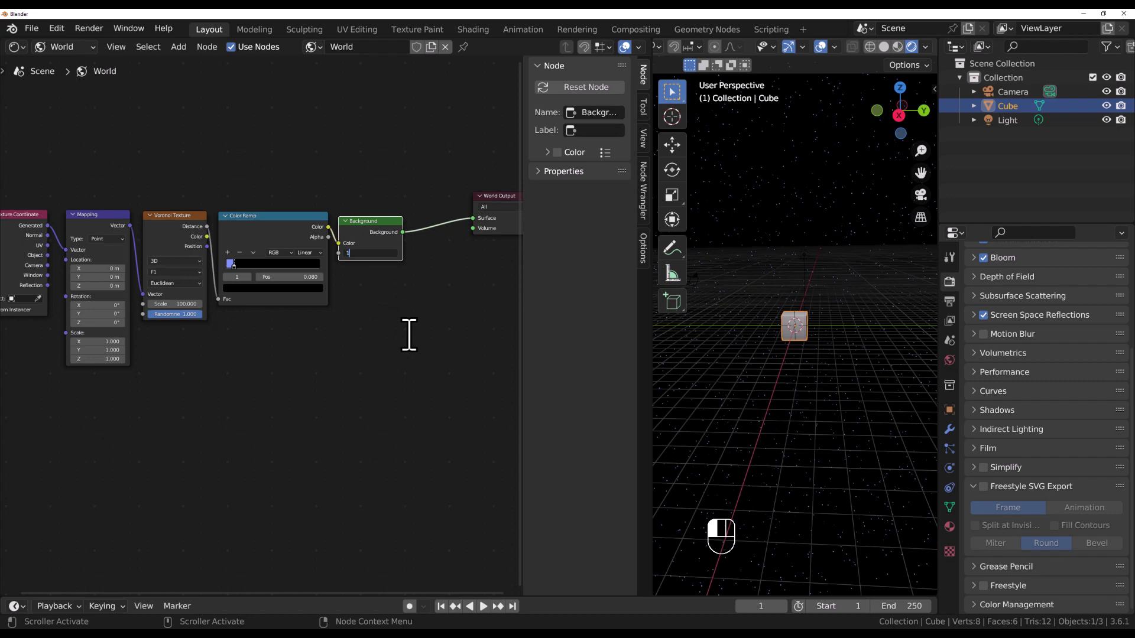
click(409, 335)
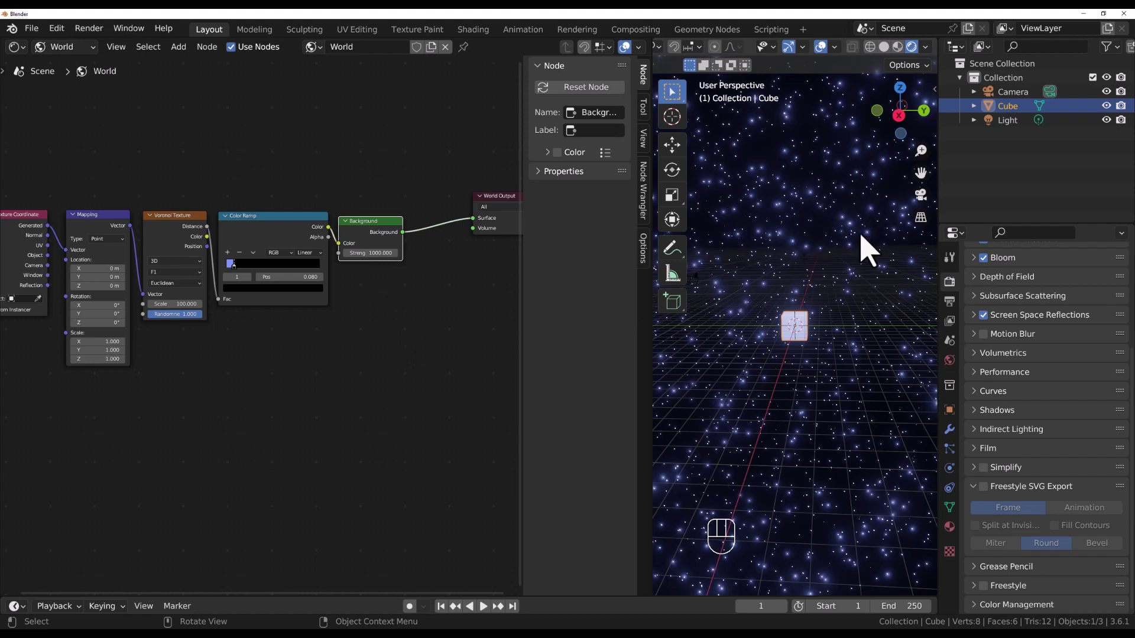
scroll(995, 325, up, 3)
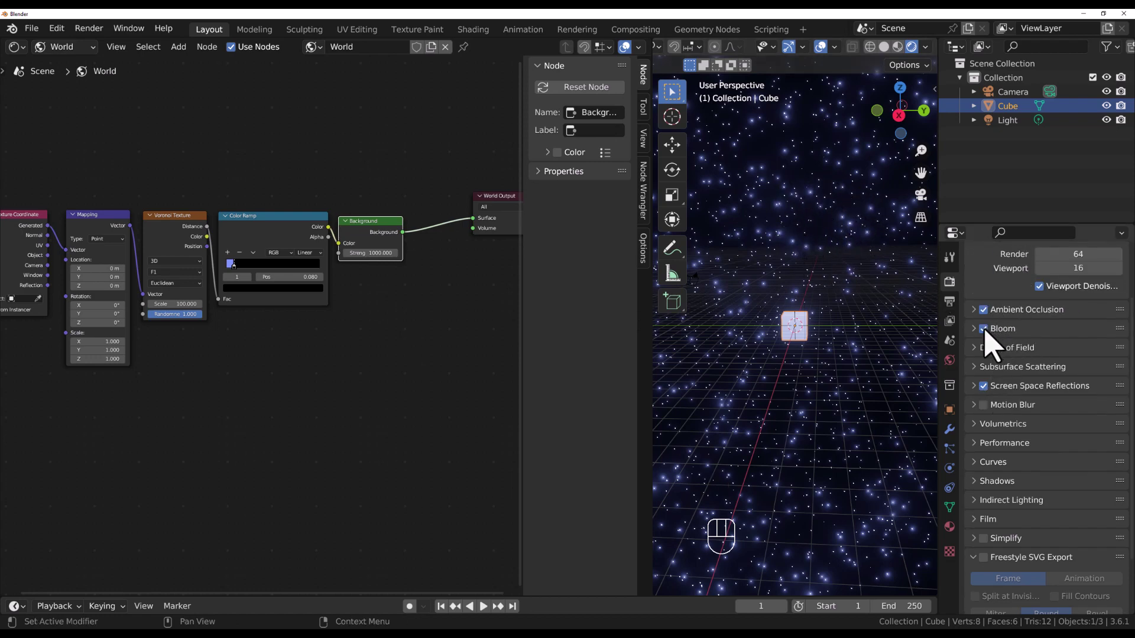
- Toggle Bloom off and back on, then lower the Background Strength to 10 and then 1
click(984, 329)
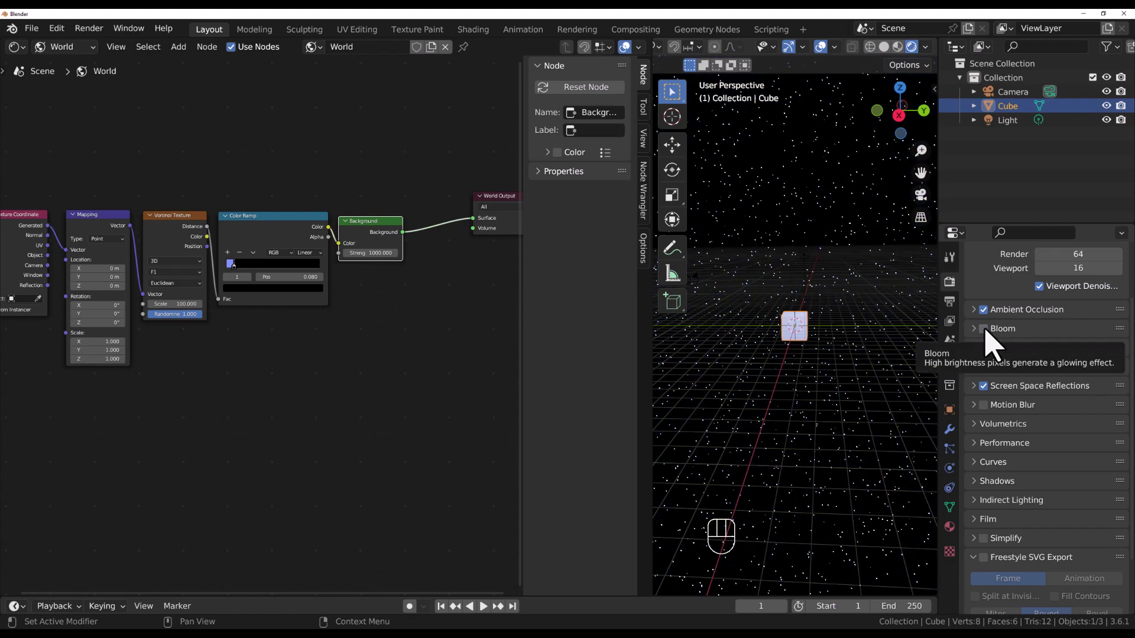
click(983, 328)
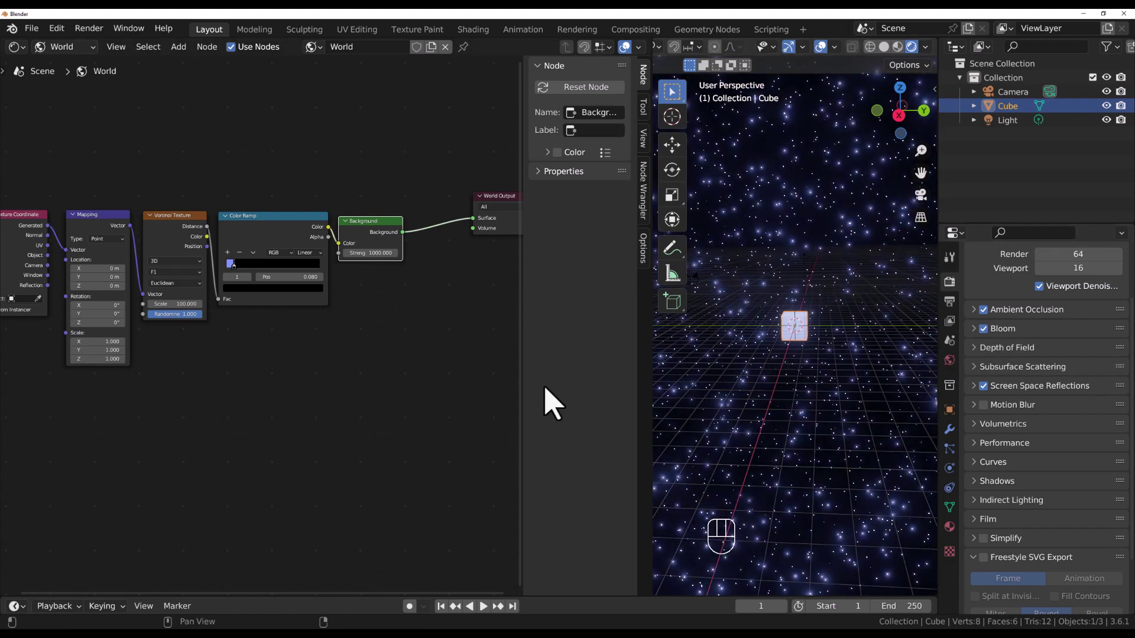
click(375, 255)
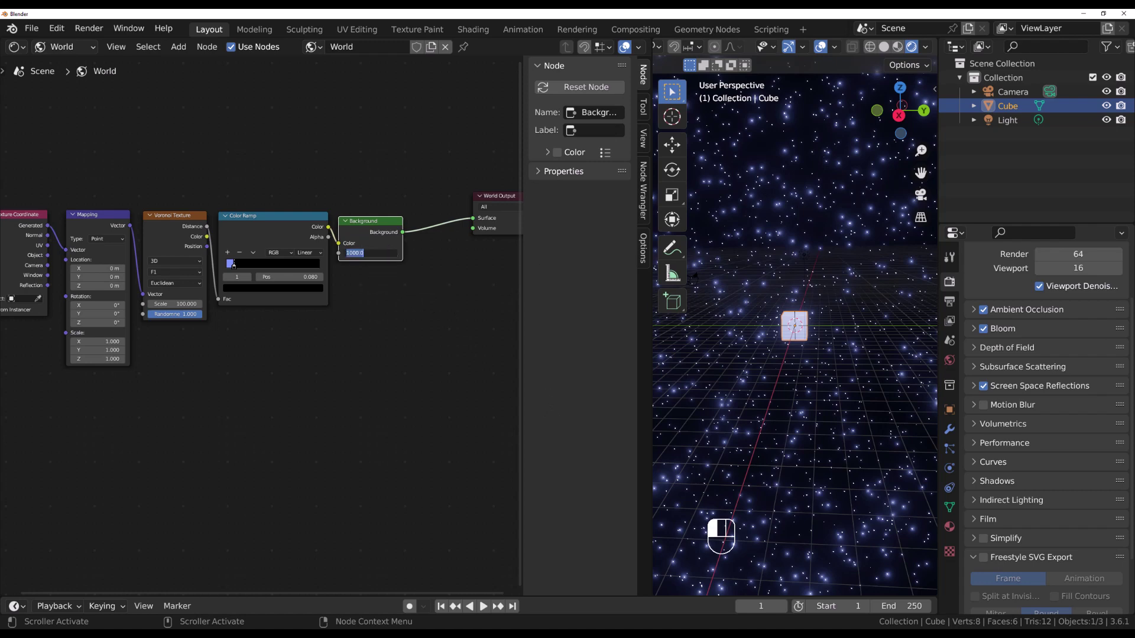
text(10)
key(Return)
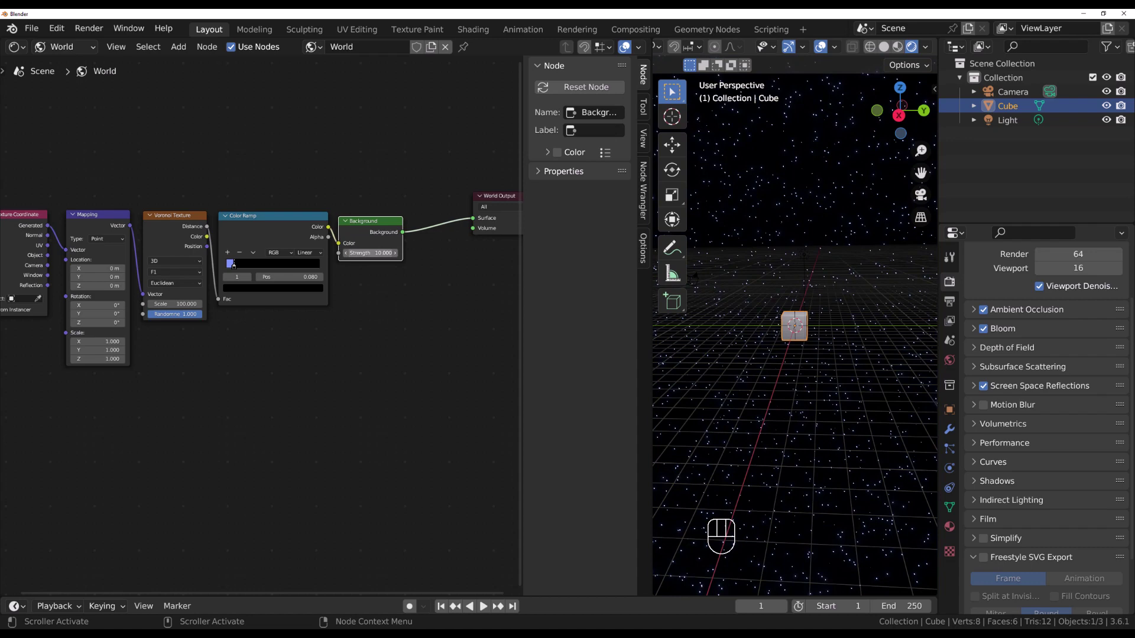
click(371, 253)
text(1)
key(Return)
- Move Texture Coordinate left and frame the Mapping, Voronoi, Color Ramp and Background nodes with Ctrl+J
middle_drag(253, 367, 307, 352)
scroll(306, 352, down, 1)
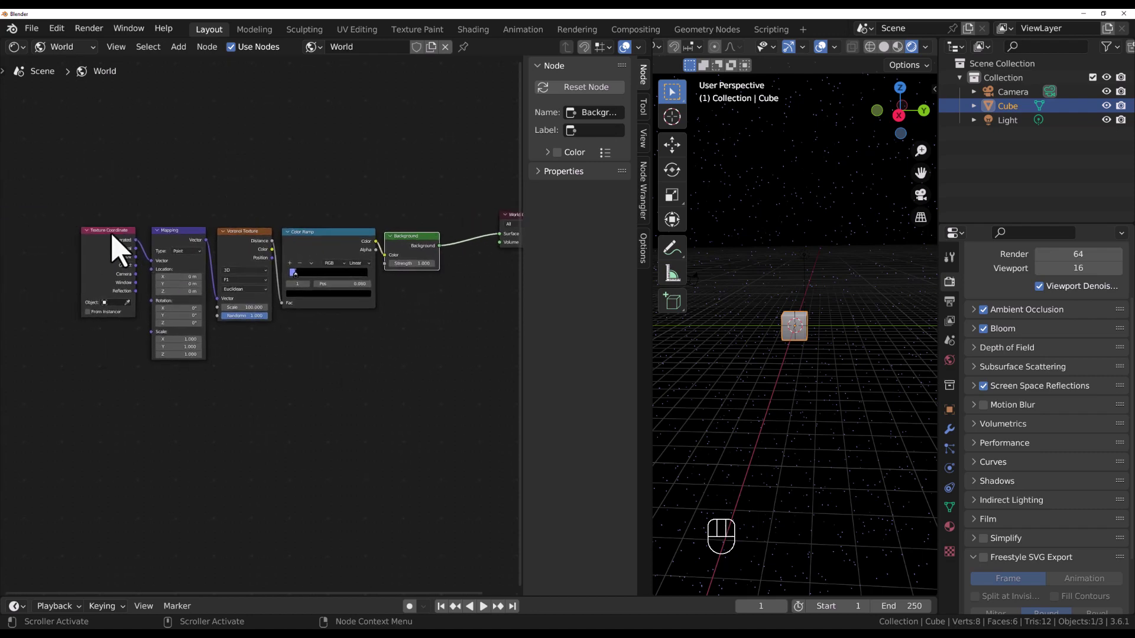
drag(113, 235, 64, 233)
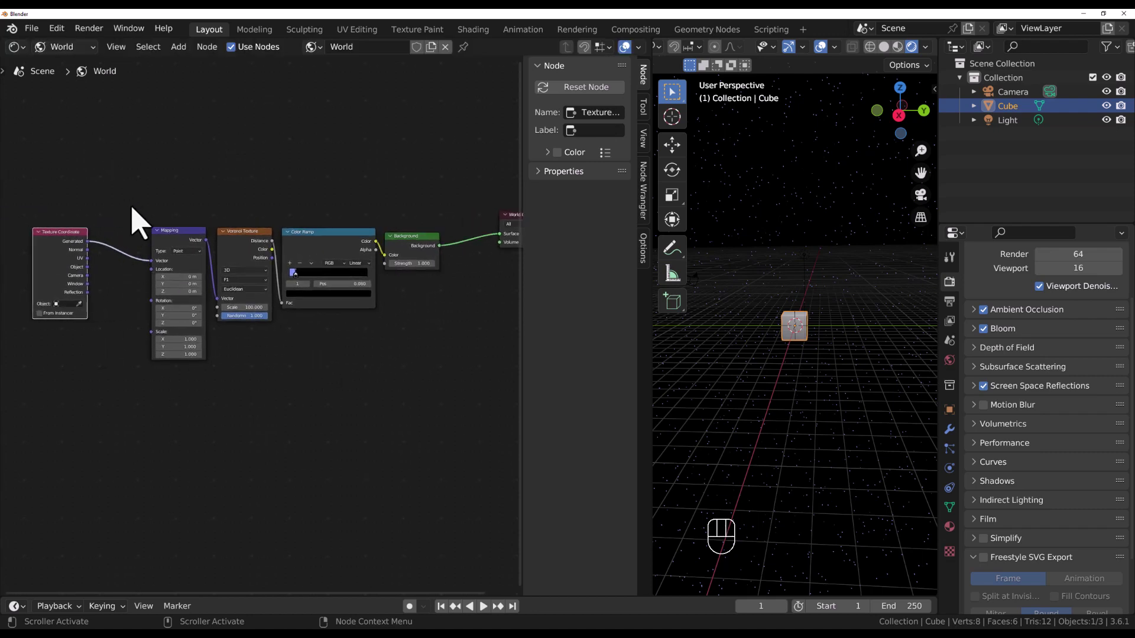
drag(133, 200, 462, 430)
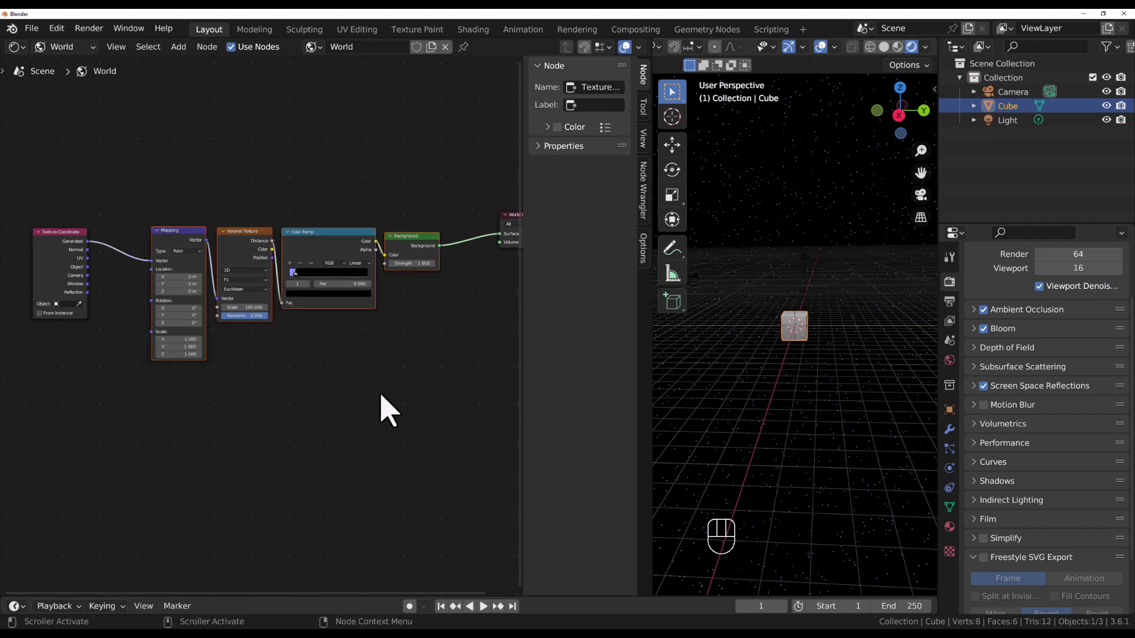
key(ctrl)
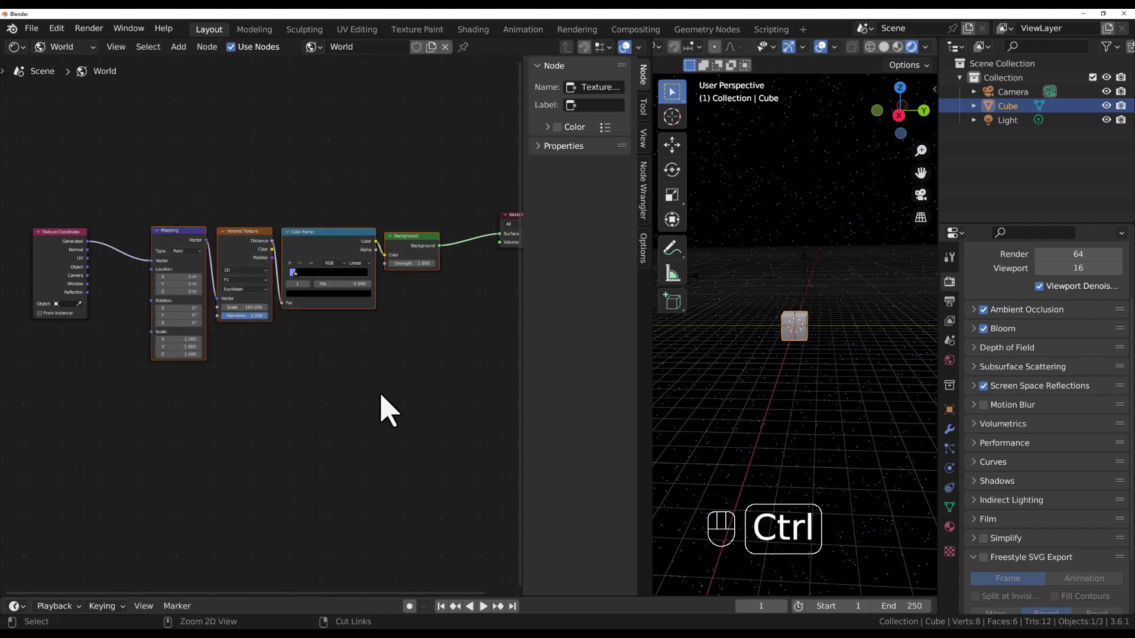
key(ctrl+j)
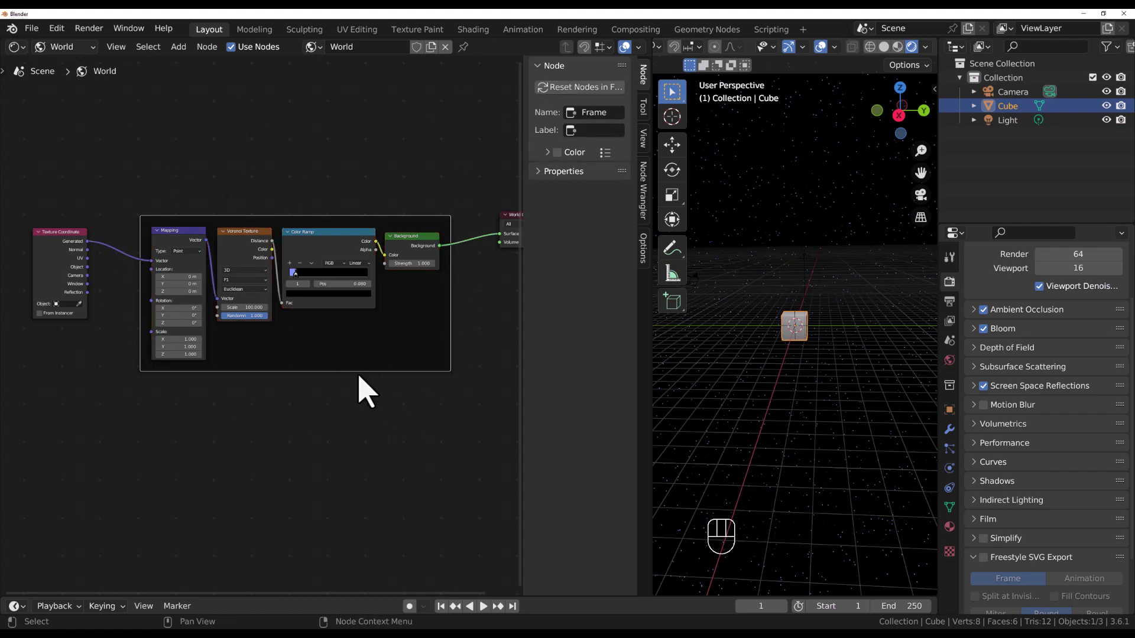
- Label the new frame 'Small Stars', move it upward and select its contents
click(592, 130)
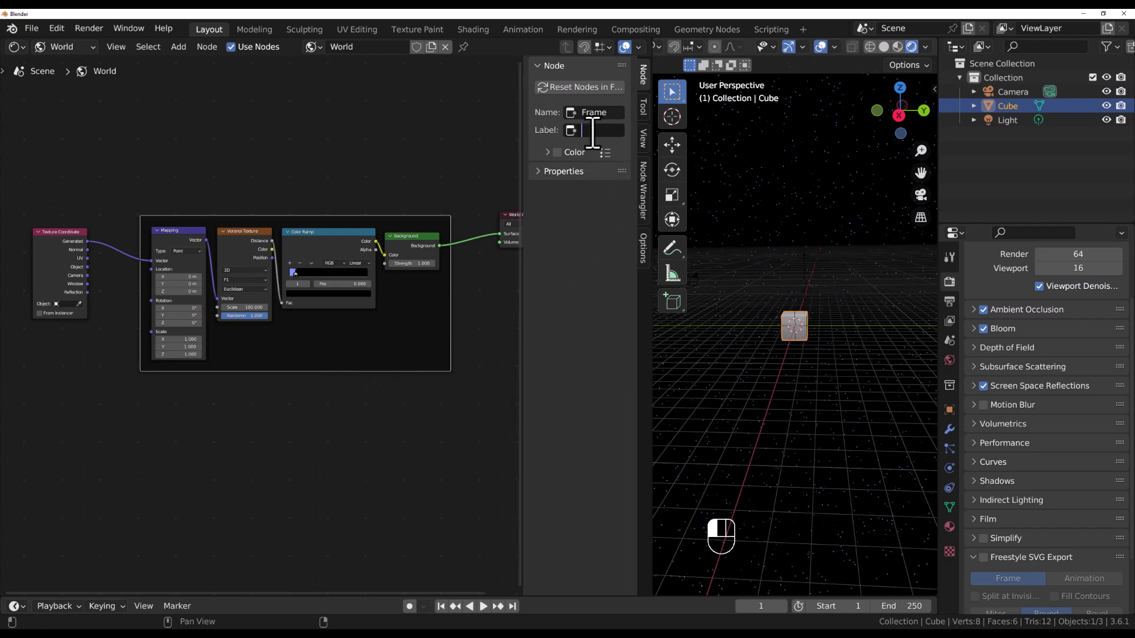
text(Small Stars)
key(Return)
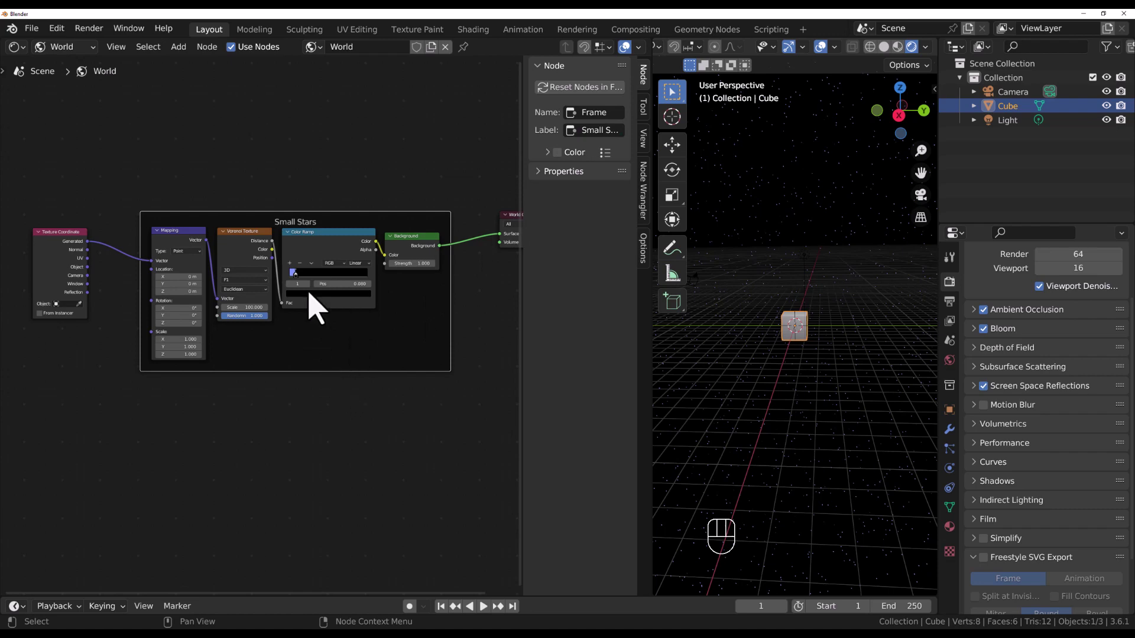
drag(336, 215, 334, 110)
drag(125, 91, 461, 334)
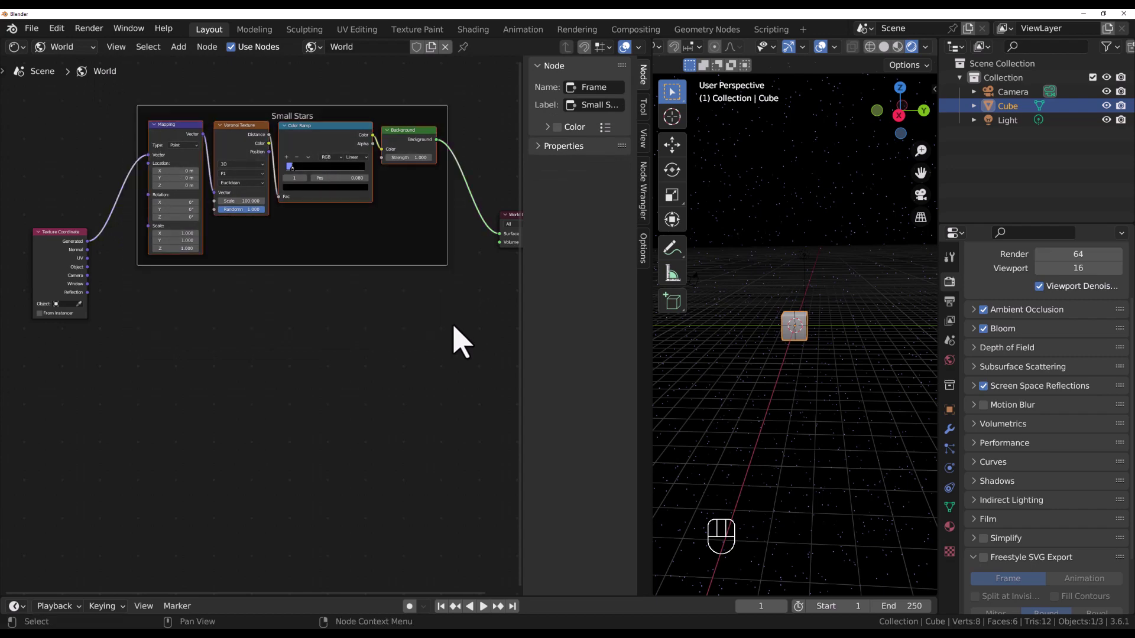
- Duplicate the Small Stars frame below the original and label the copy 'Planets'
key(shift)
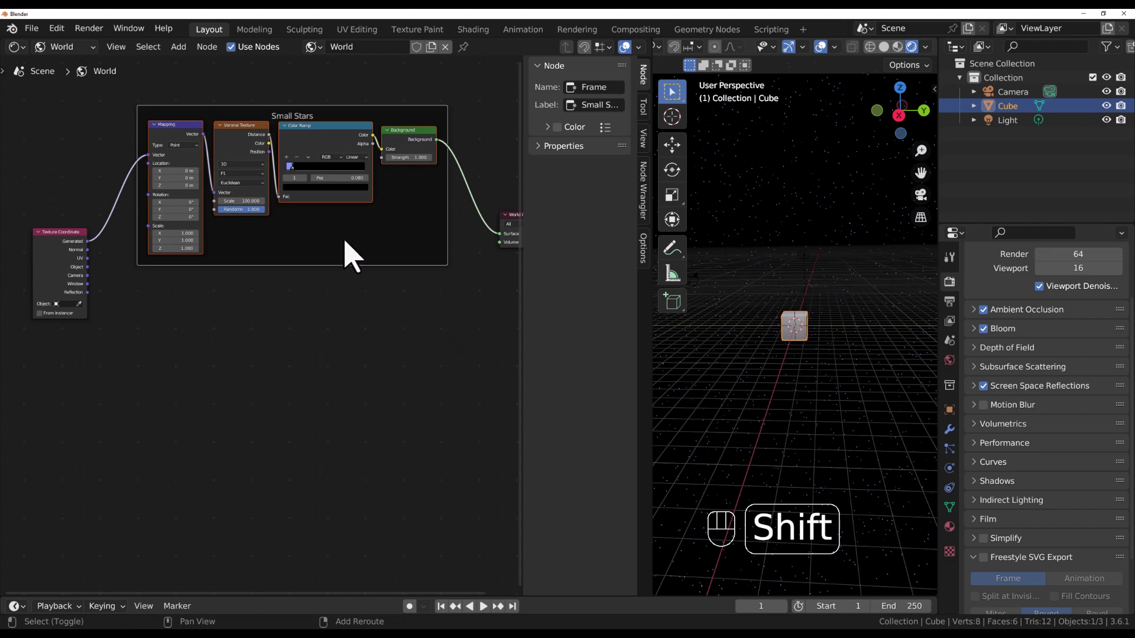
key(shift+d)
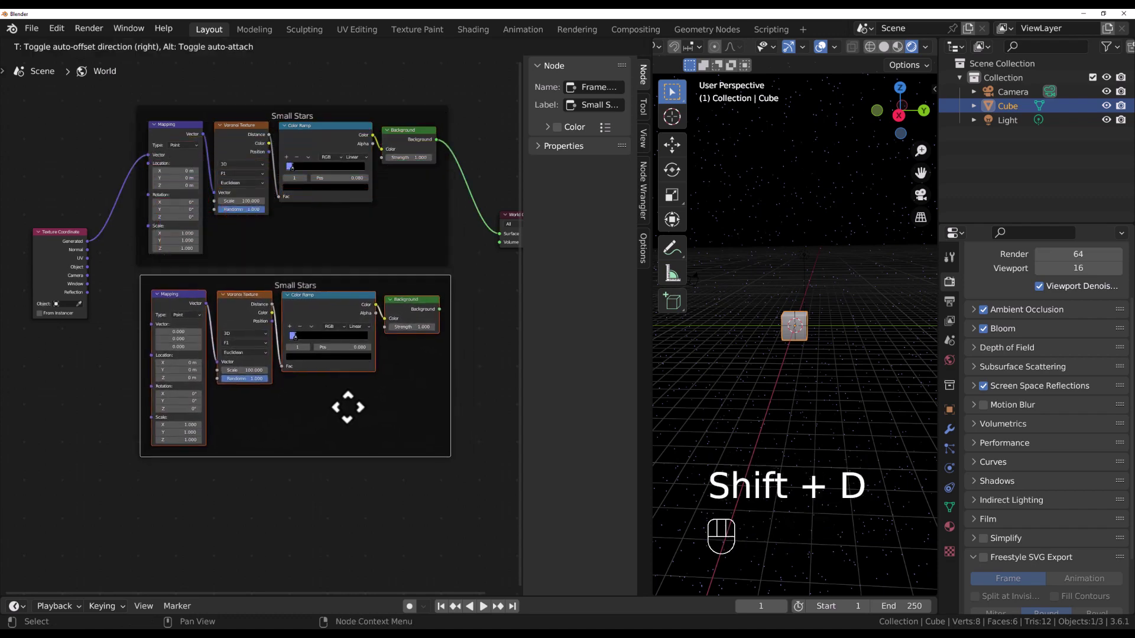
click(344, 408)
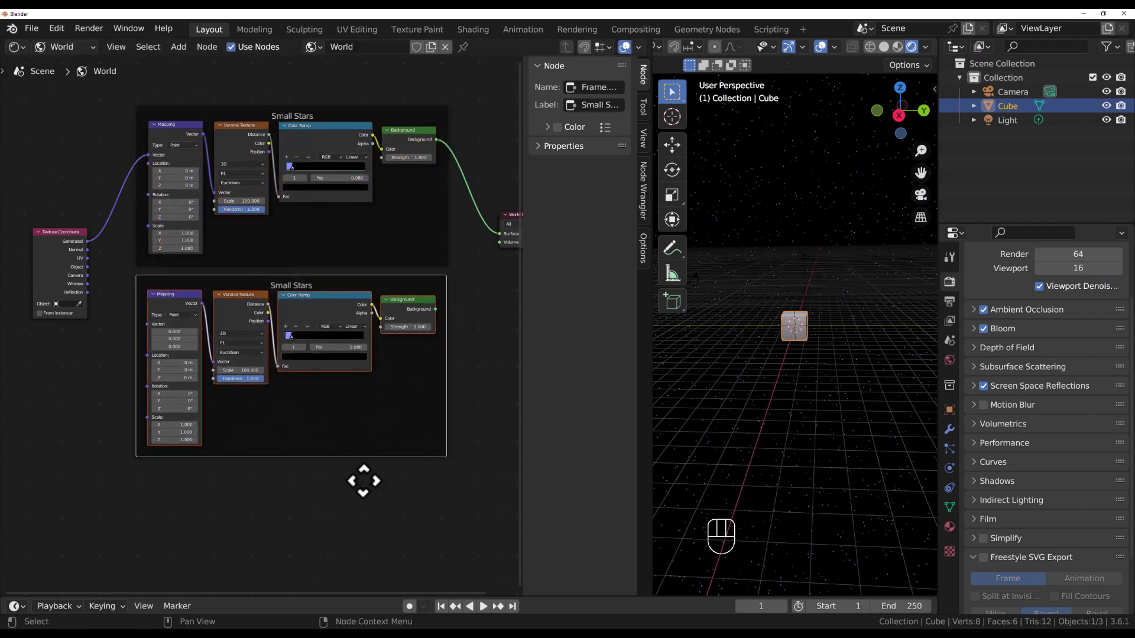
click(412, 546)
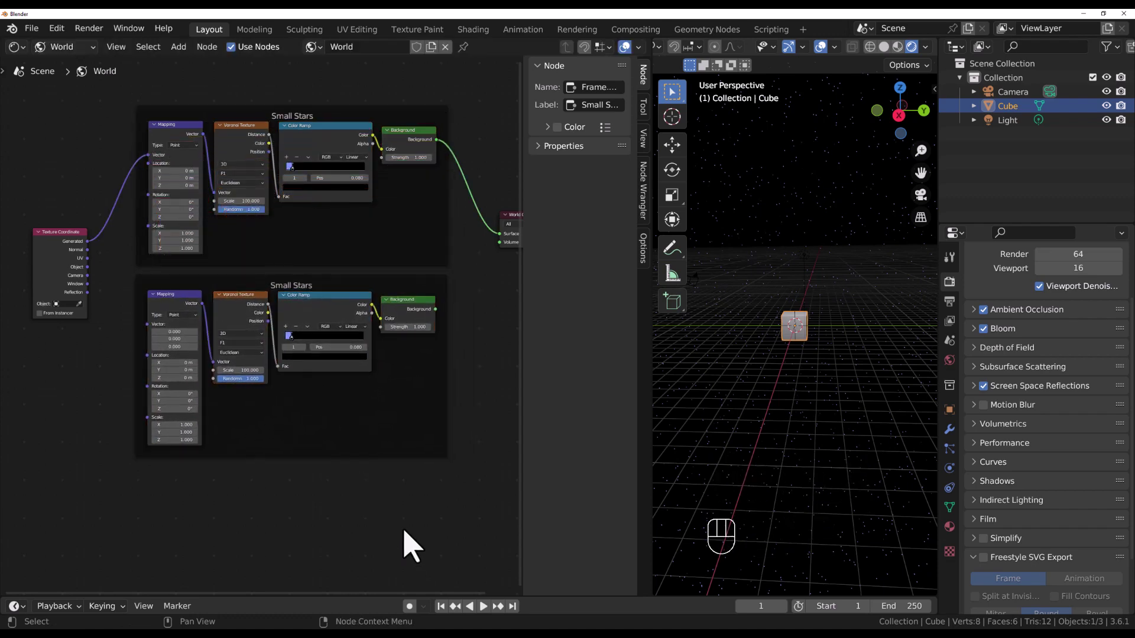
click(436, 452)
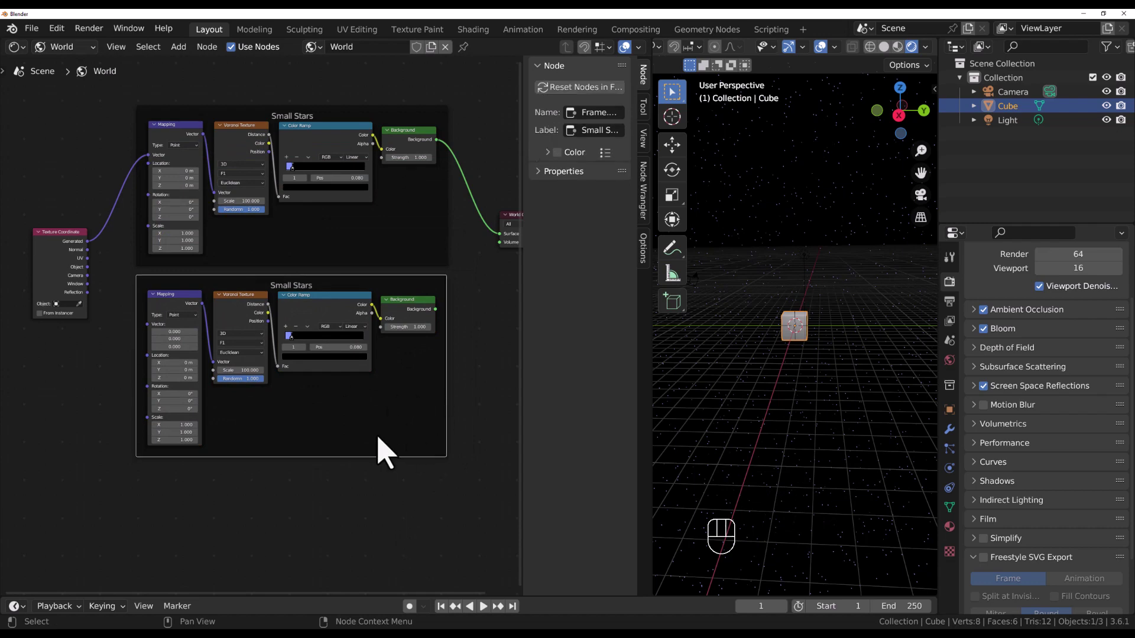
click(606, 130)
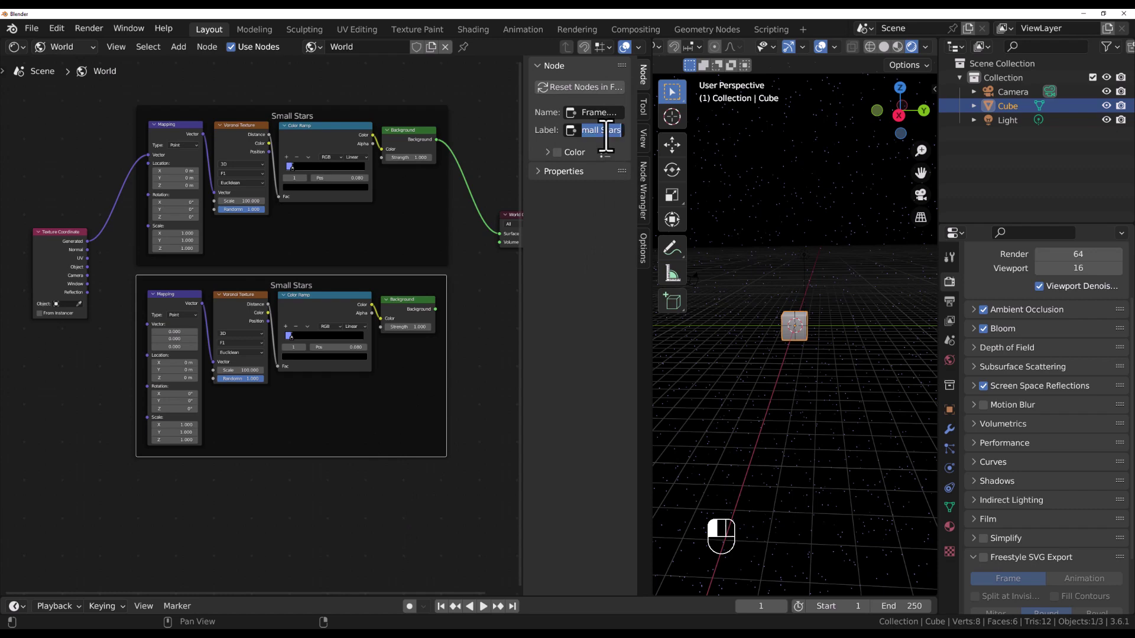
text(Planets)
key(Return)
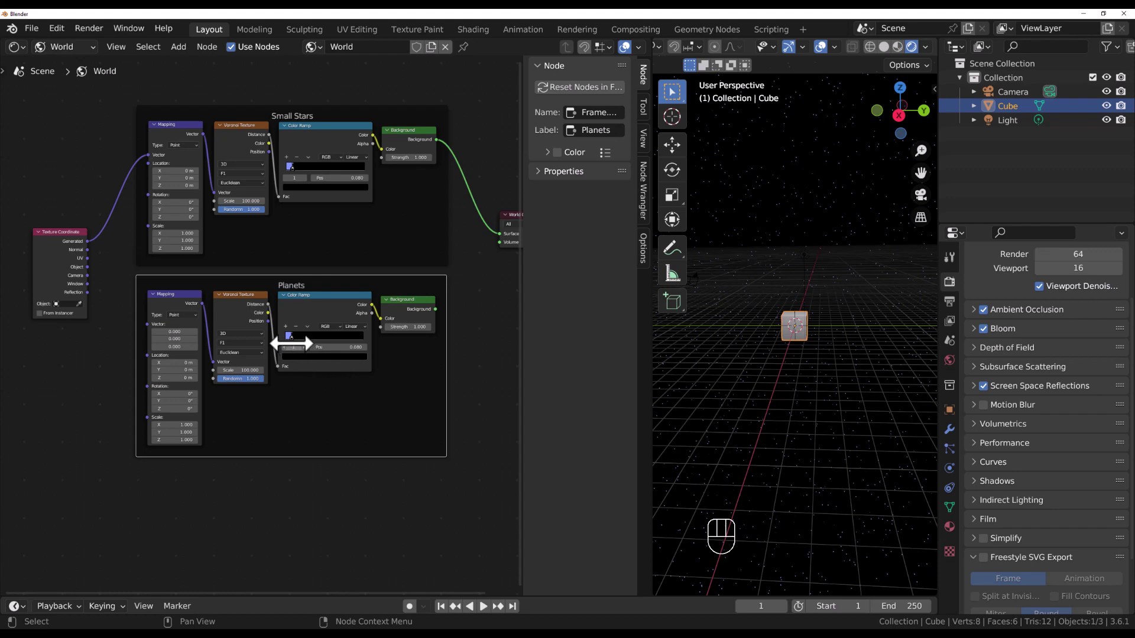
- Slide the Planets ramp's first stop right and feed Texture Coordinate Generated into its Mapping
drag(292, 342, 310, 339)
drag(89, 242, 147, 328)
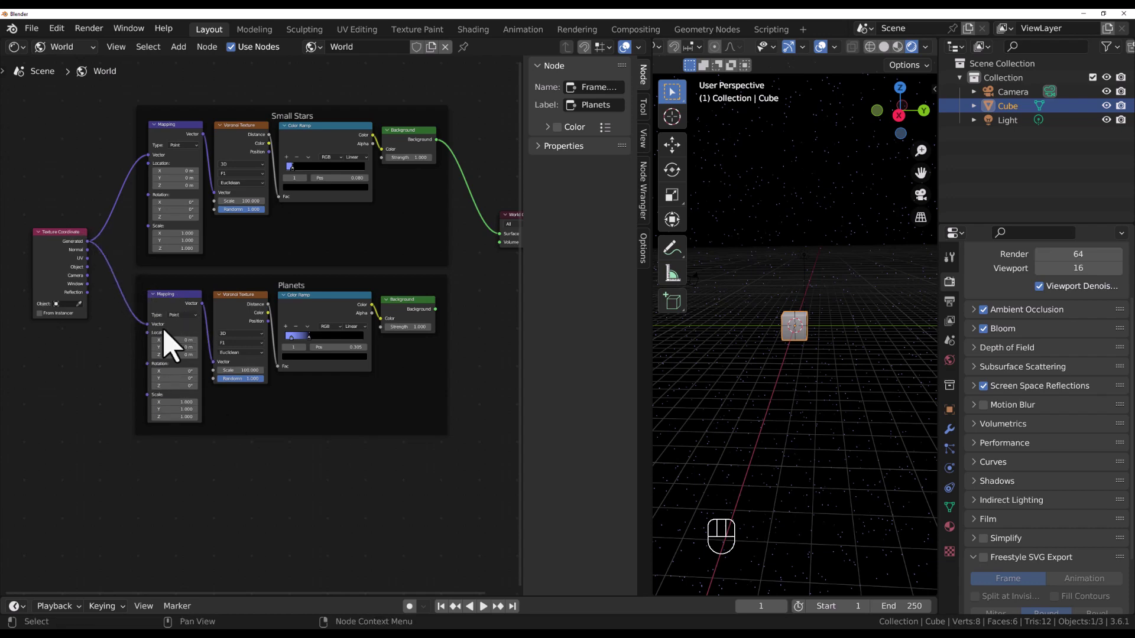
middle_drag(396, 471, 248, 513)
click(369, 260)
- Insert an Add Shader before World Output and plug the Small Stars and Planets backgrounds into it
drag(369, 263, 450, 279)
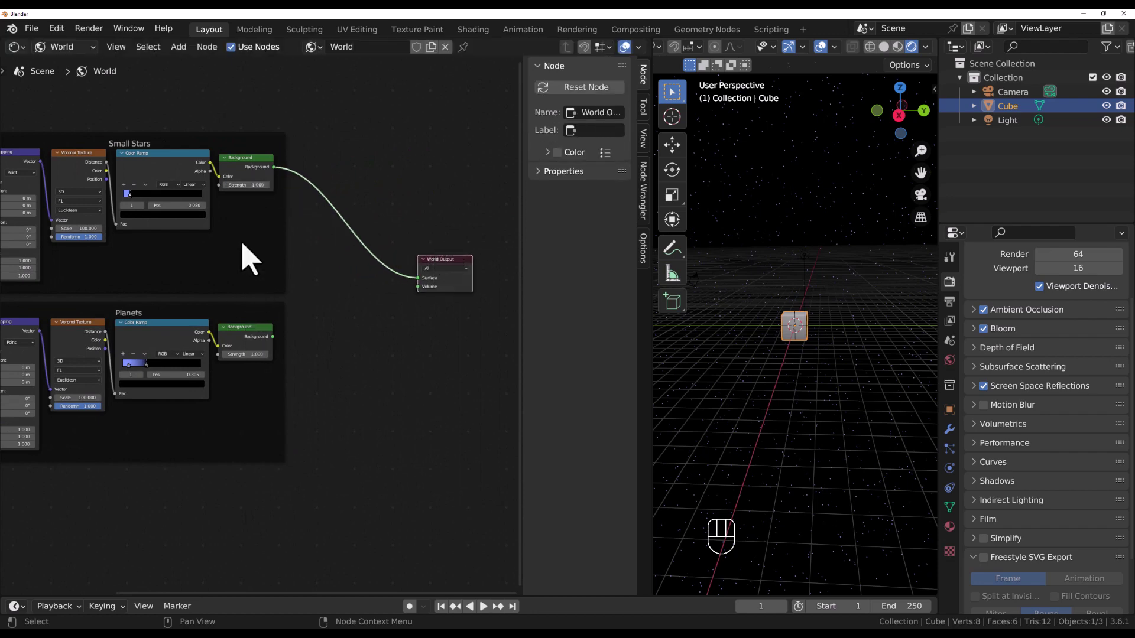
click(178, 47)
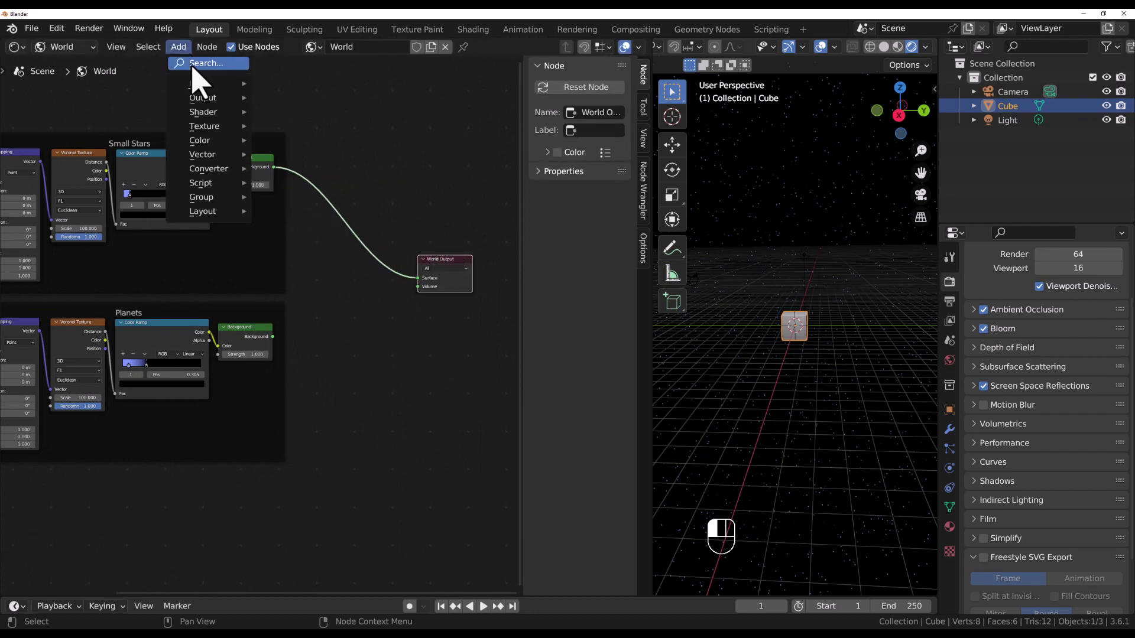
click(201, 63)
text(sha)
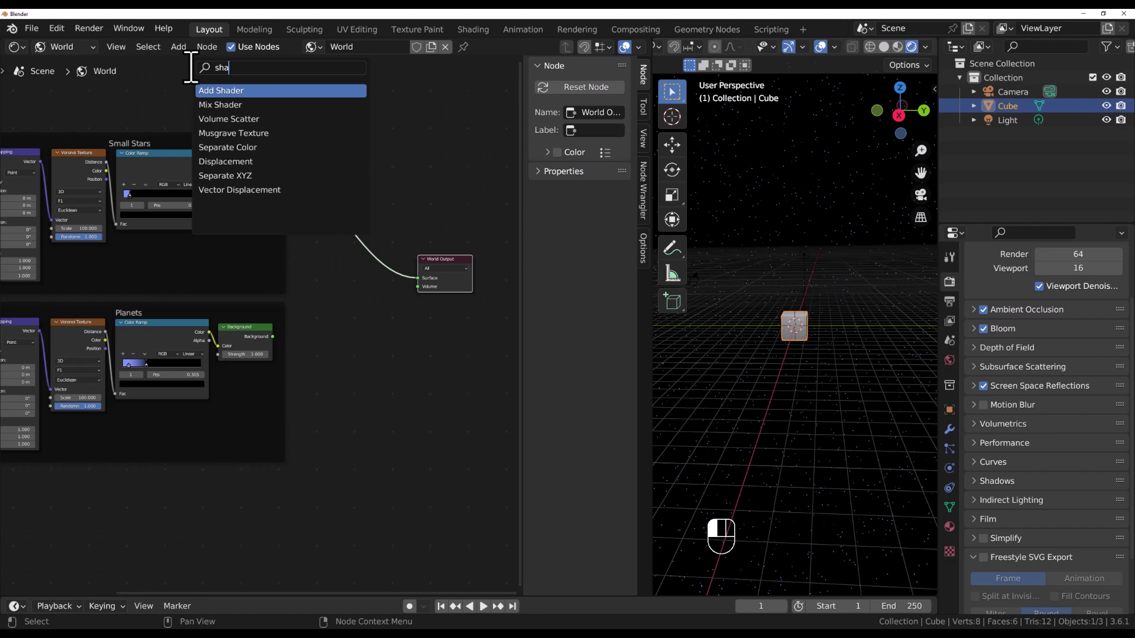
click(212, 89)
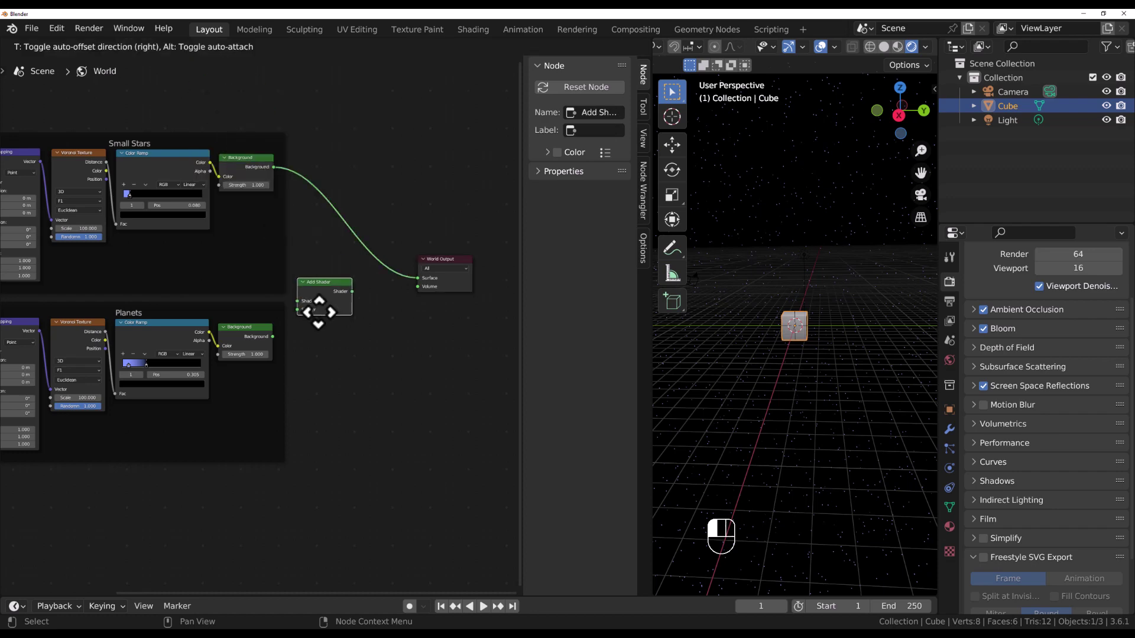
drag(319, 314, 339, 307)
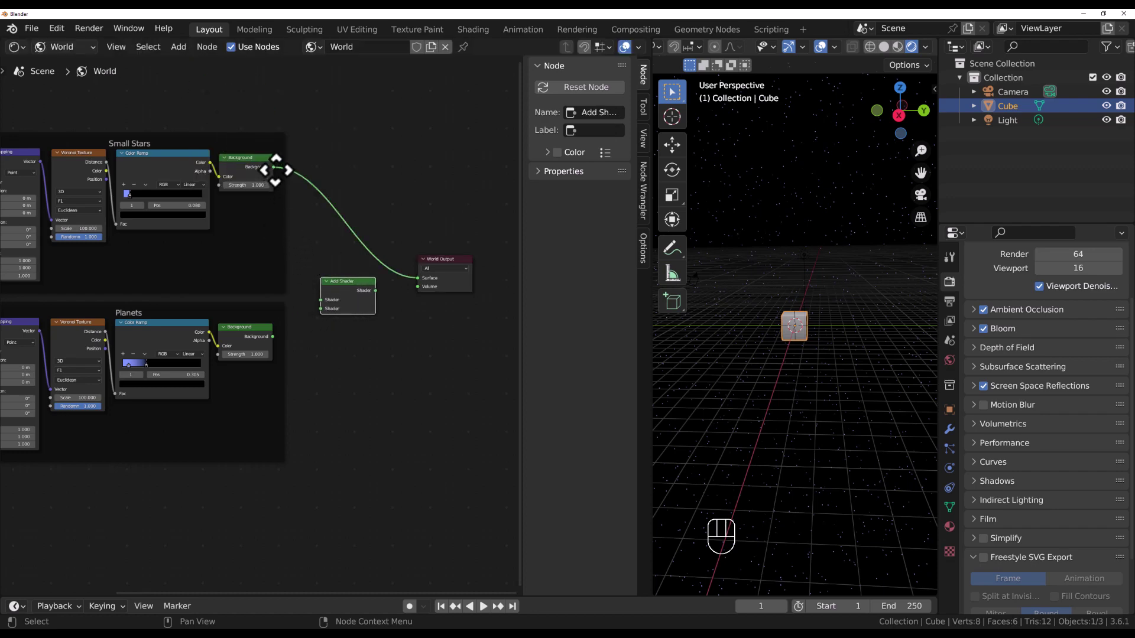
drag(275, 169, 323, 300)
drag(273, 336, 435, 297)
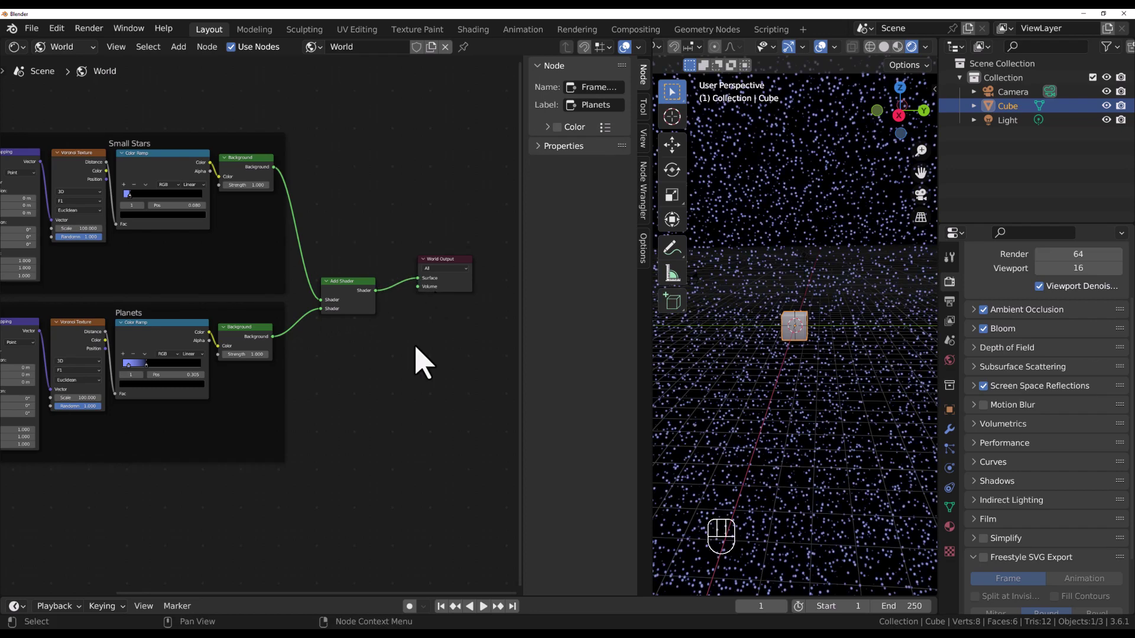
middle_drag(412, 352, 454, 328)
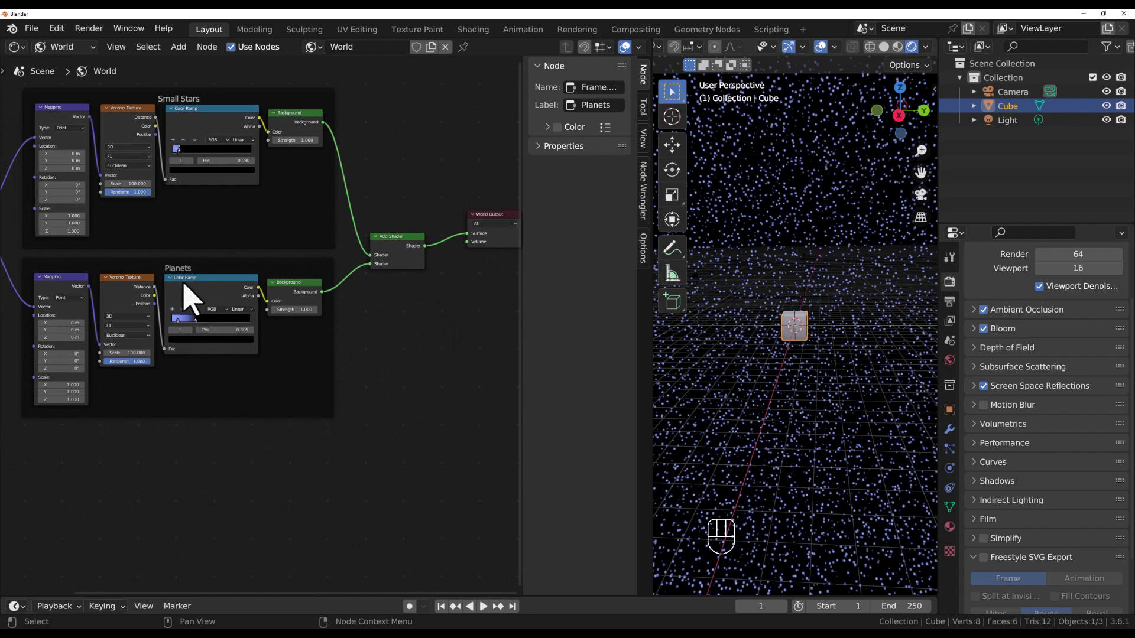
- Recolour the Planets ramp's left stop to a deep, saturated pink
middle_drag(346, 417, 357, 406)
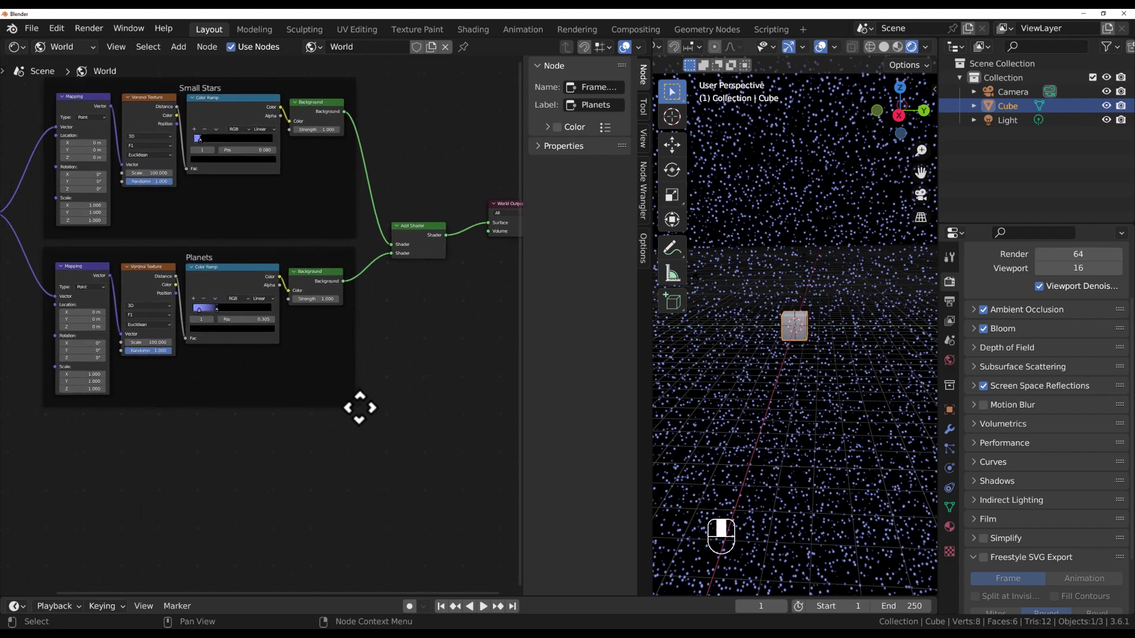
scroll(177, 349, up, 2)
click(185, 302)
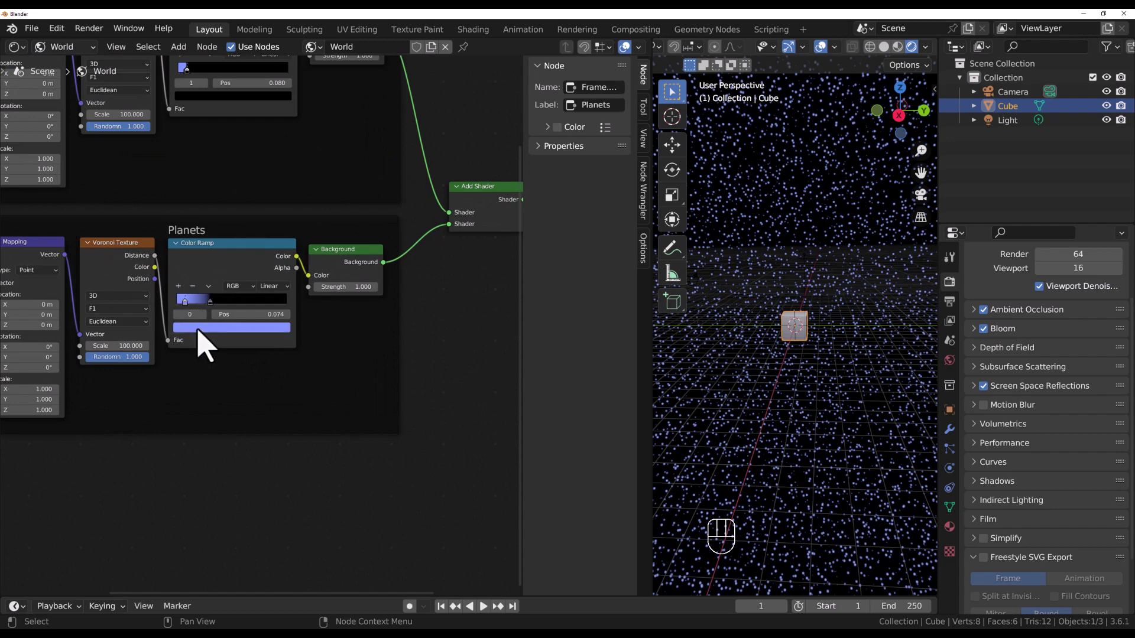
click(201, 328)
click(218, 231)
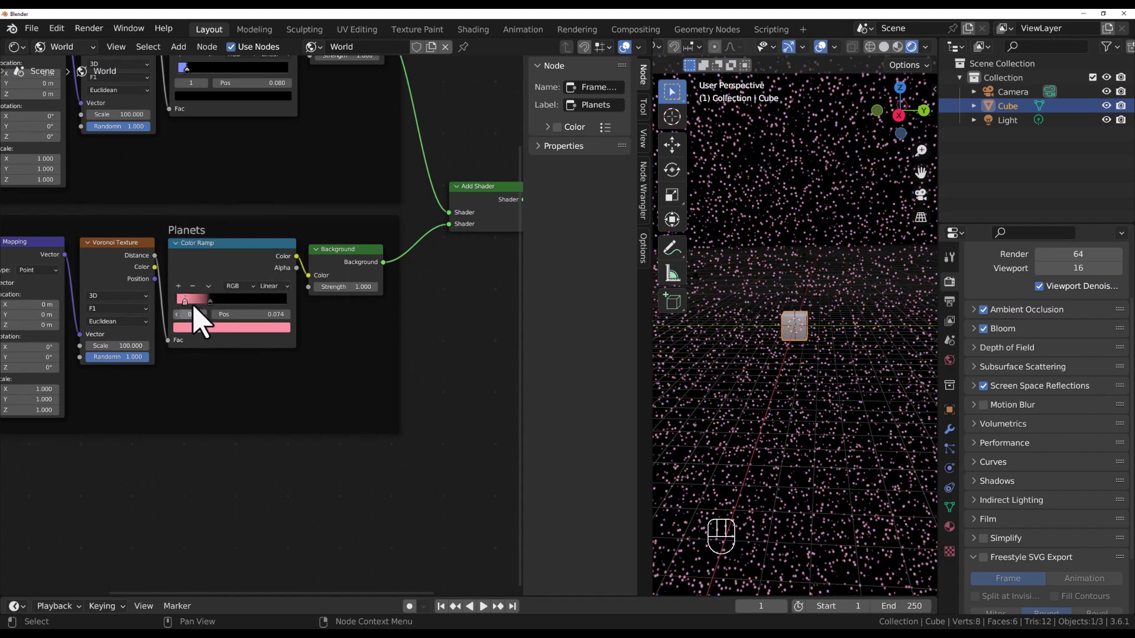
click(216, 328)
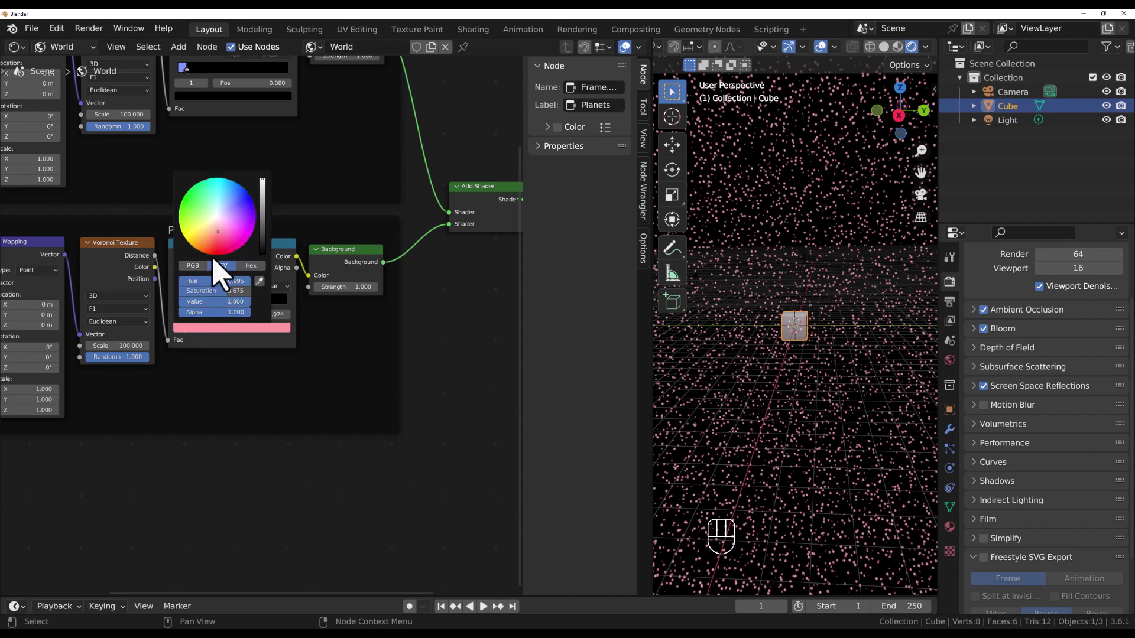
click(216, 234)
drag(213, 234, 214, 230)
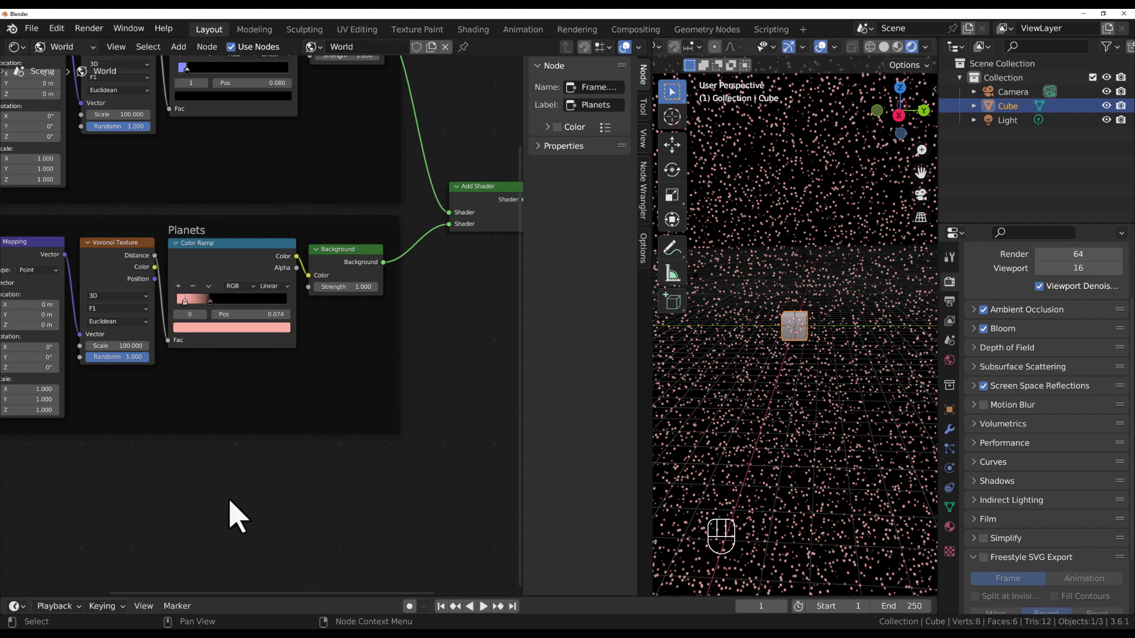
middle_drag(223, 509, 287, 495)
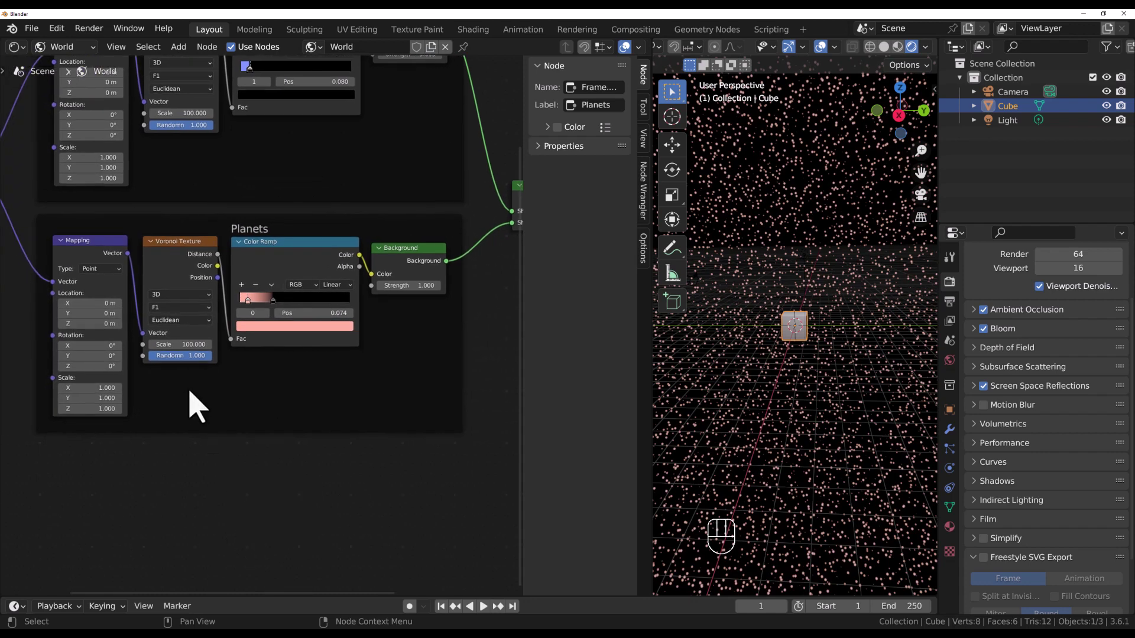
- Set the Planets Voronoi Scale to 20 and slide the black ramp stop to about 0.060
click(180, 344)
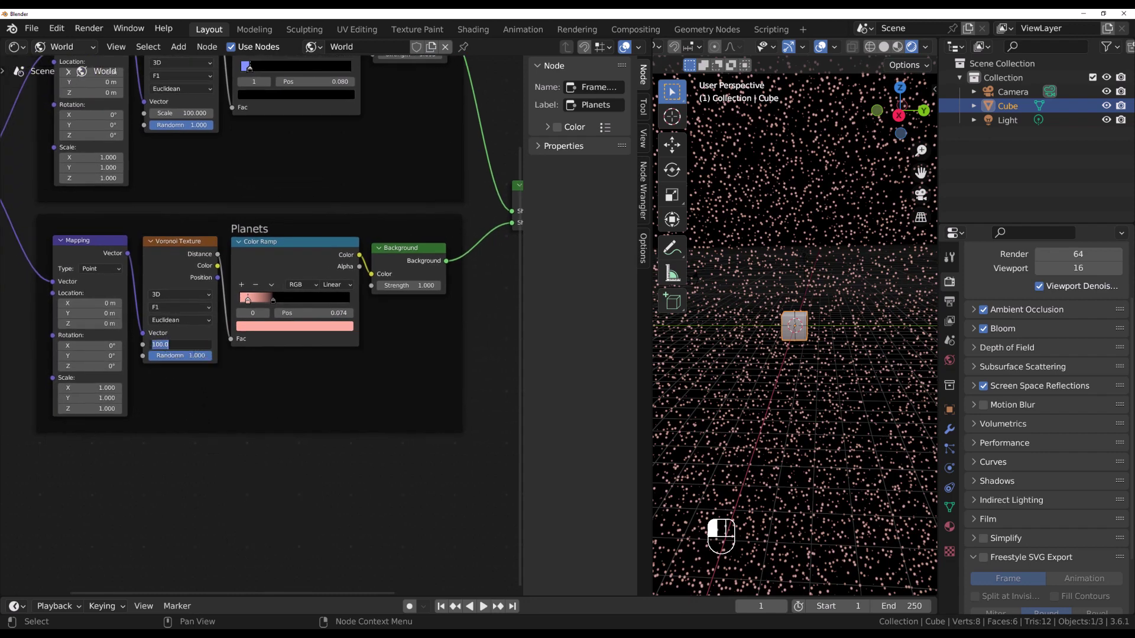
text(20)
key(Return)
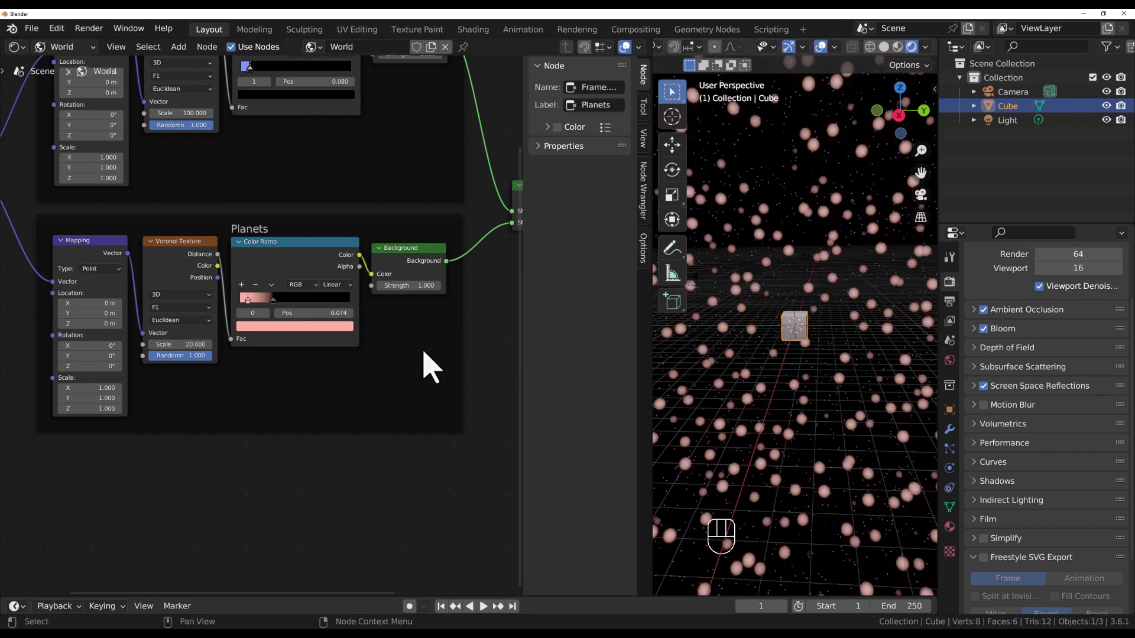
mouse_move(273, 299)
mouse_down()
mouse_move(244, 303)
mouse_move(255, 305)
mouse_up()
click(242, 302)
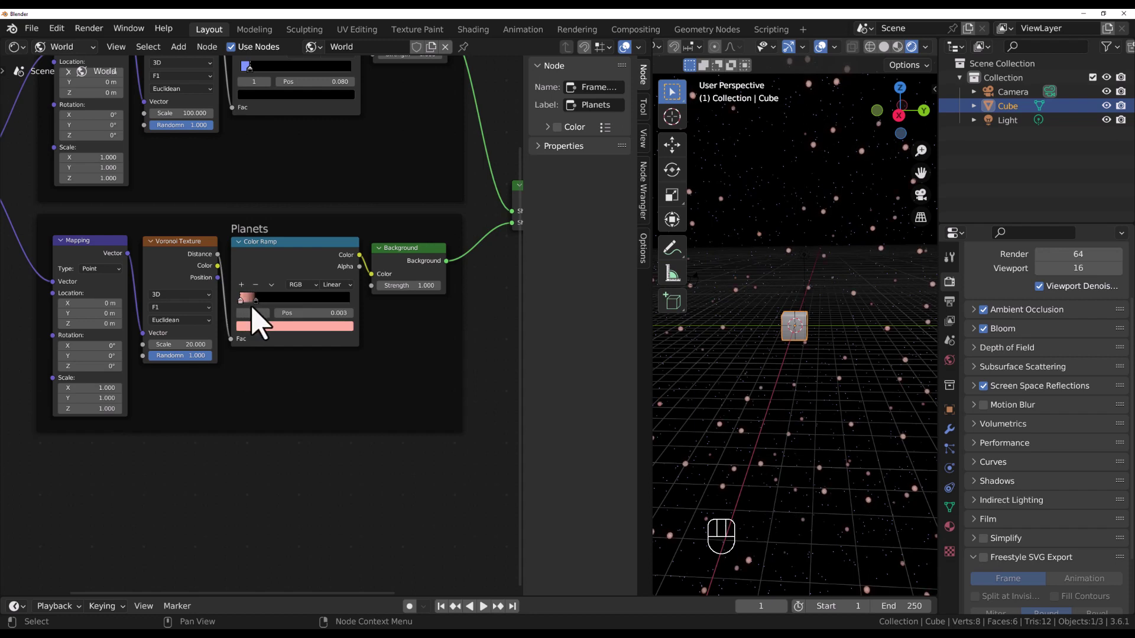
click(255, 301)
drag(255, 302, 248, 304)
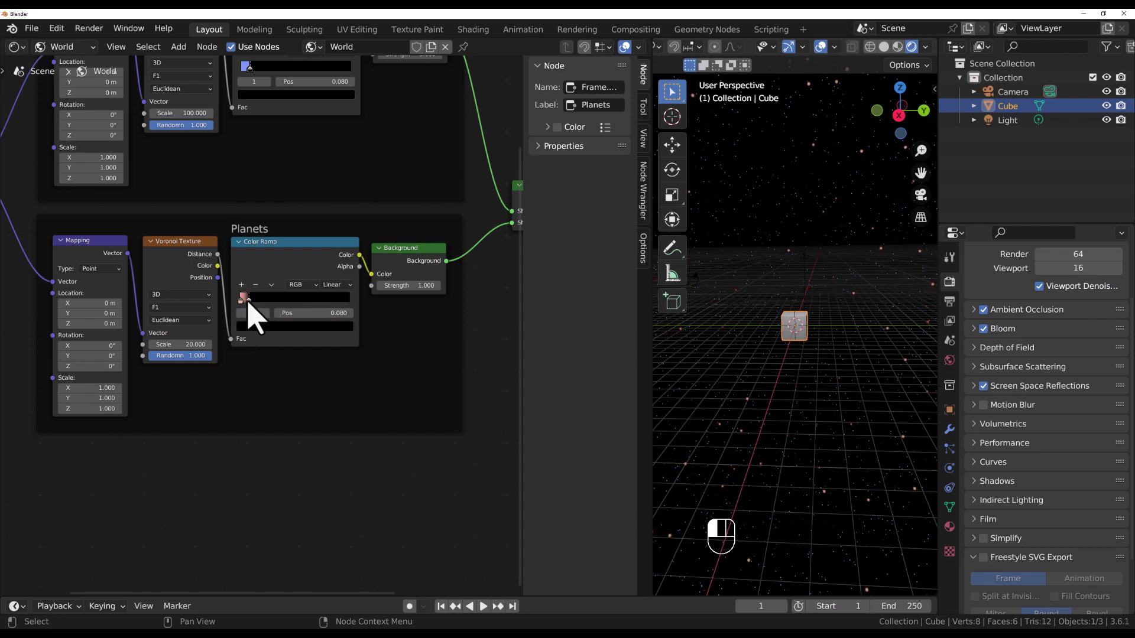
drag(248, 302, 241, 303)
drag(249, 313, 251, 315)
- Try Planets background Strength values of 50 and 25, settling on 10
click(421, 285)
key(Return)
click(420, 285)
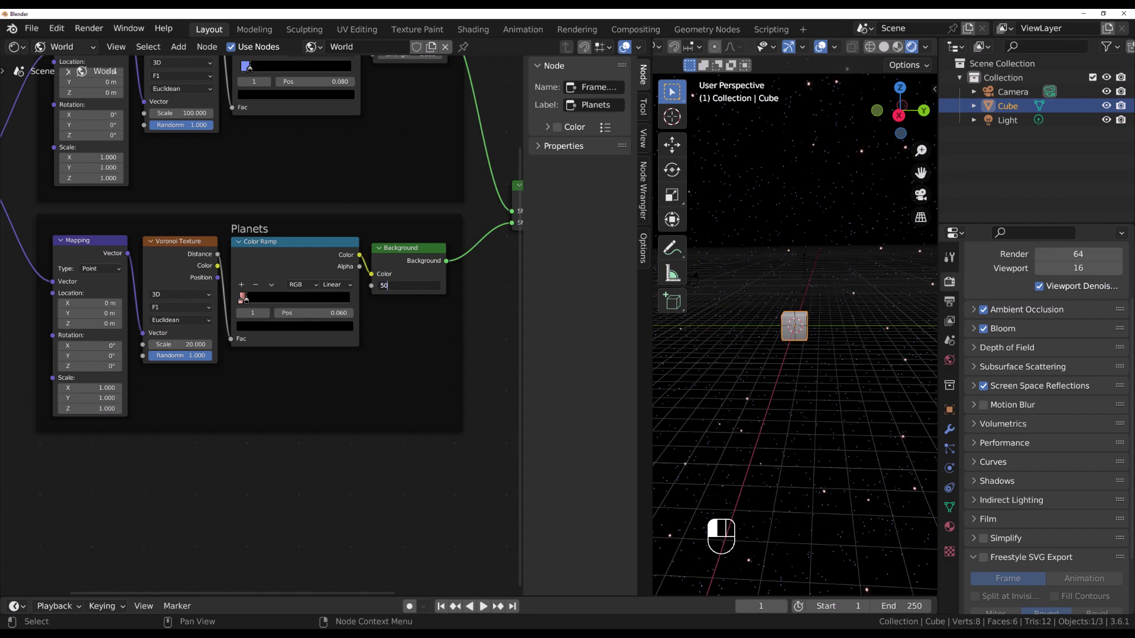
text(50)
key(Return)
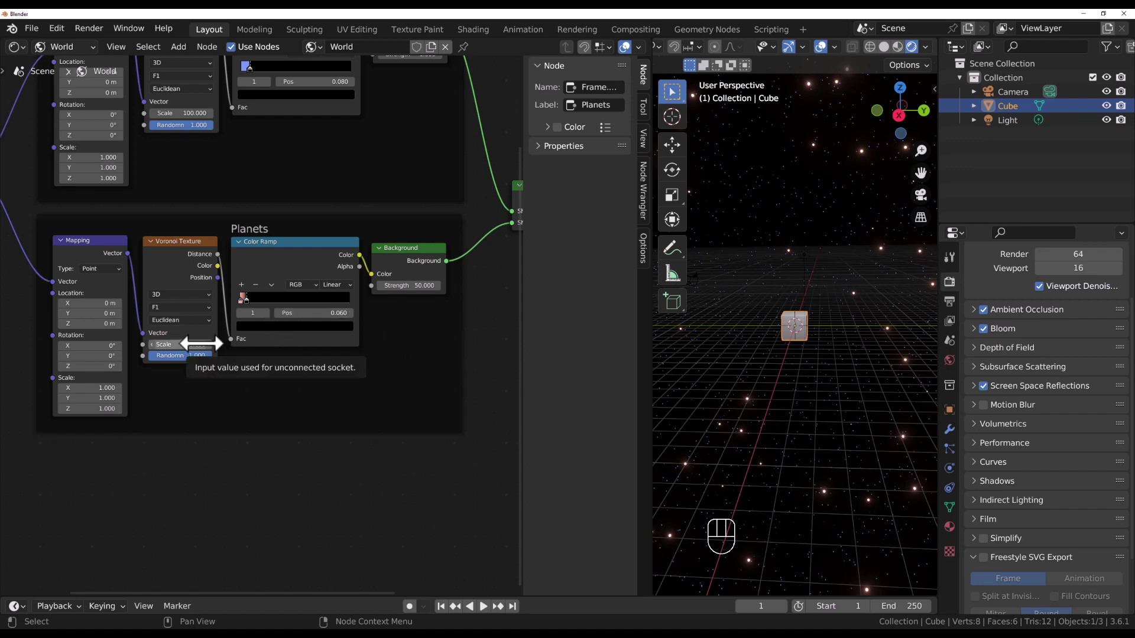
click(415, 286)
text(25)
key(Return)
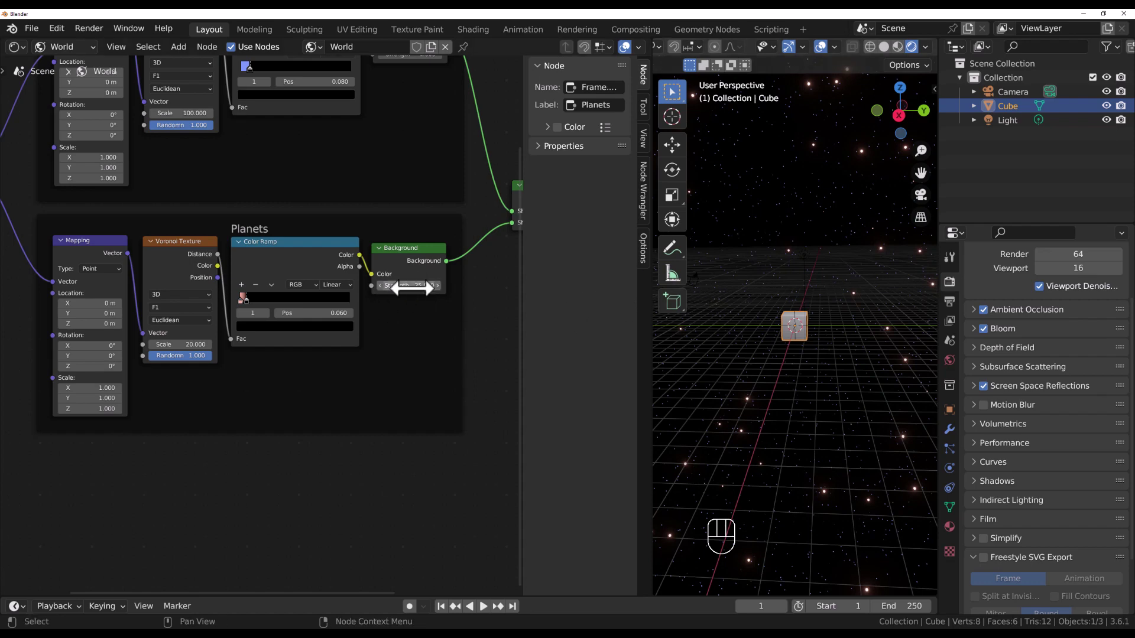
click(413, 287)
key(Return)
mouse_move(893, 371)
middle_down()
mouse_move(851, 355)
mouse_move(859, 375)
mouse_move(887, 380)
middle_up()
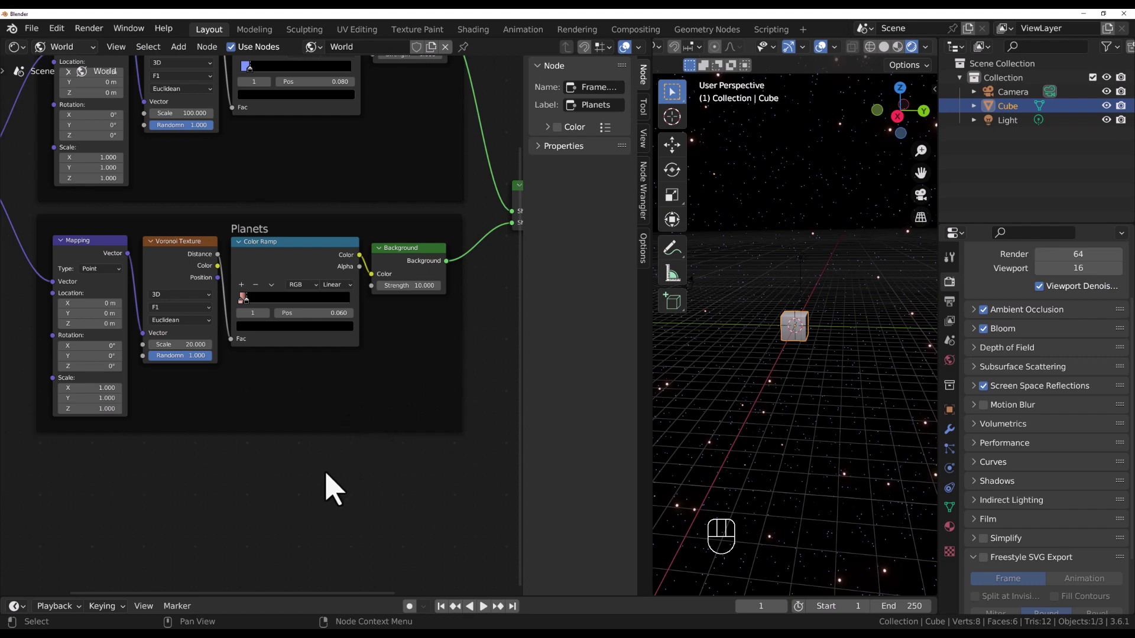
scroll(326, 474, down, 2)
middle_drag(326, 473, 368, 436)
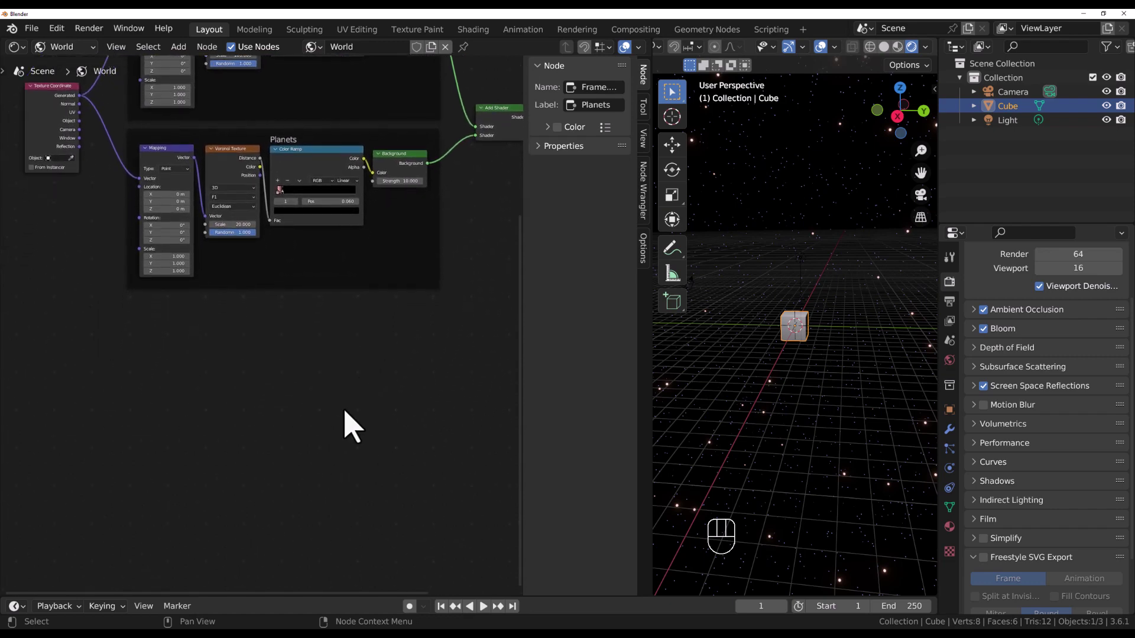
- Add a new Mapping node below the Planets frame
click(183, 167)
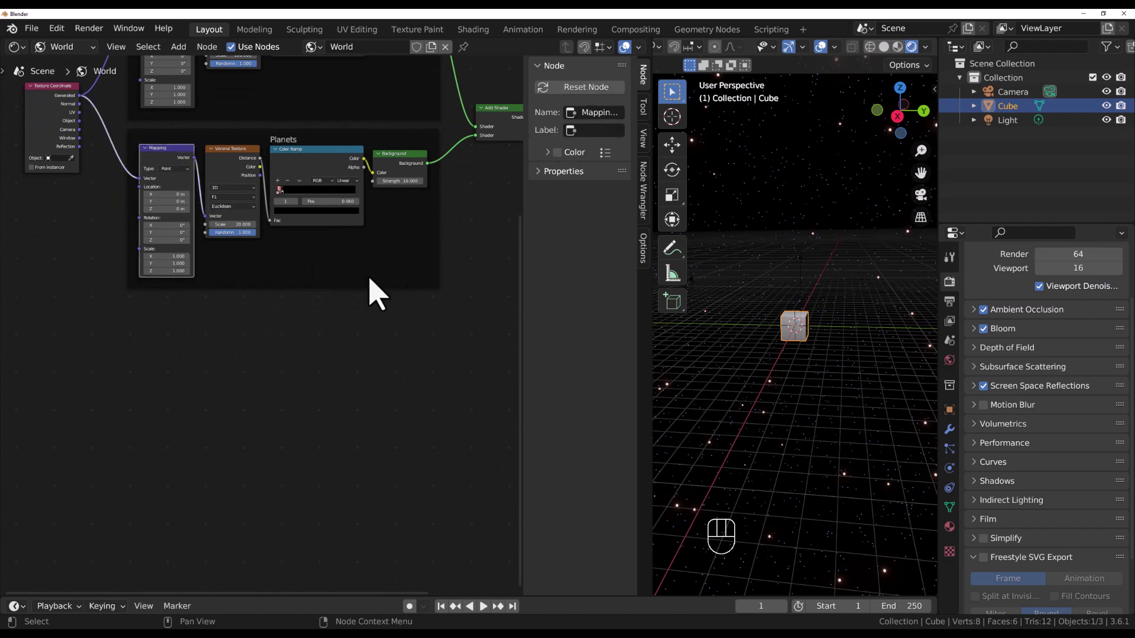
click(178, 47)
click(181, 64)
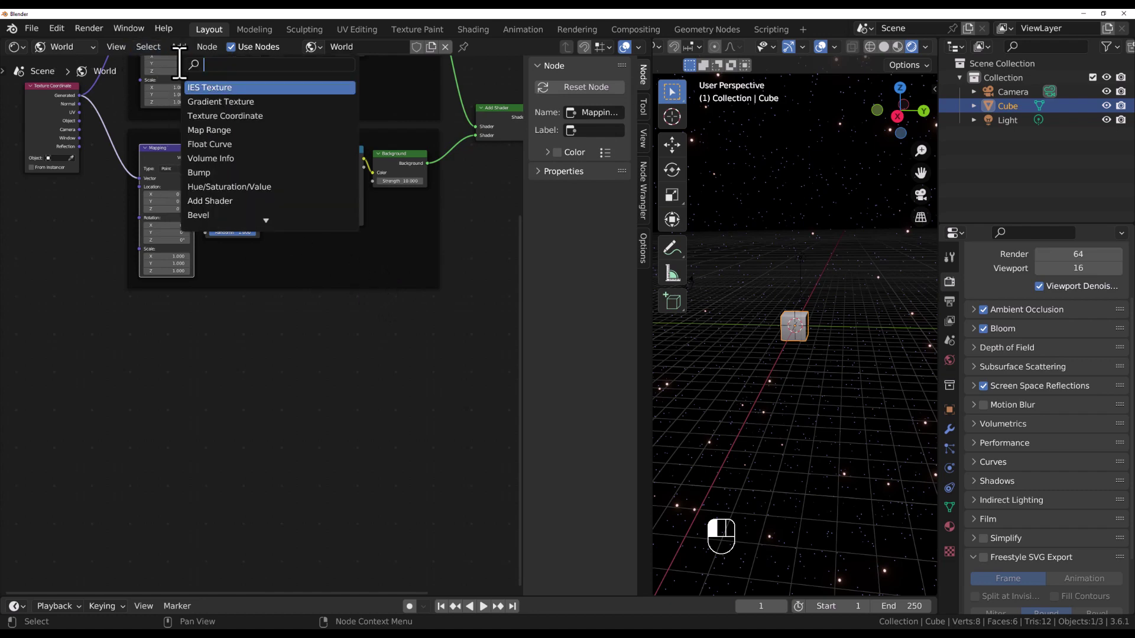
text(mapping)
key(Return)
click(144, 337)
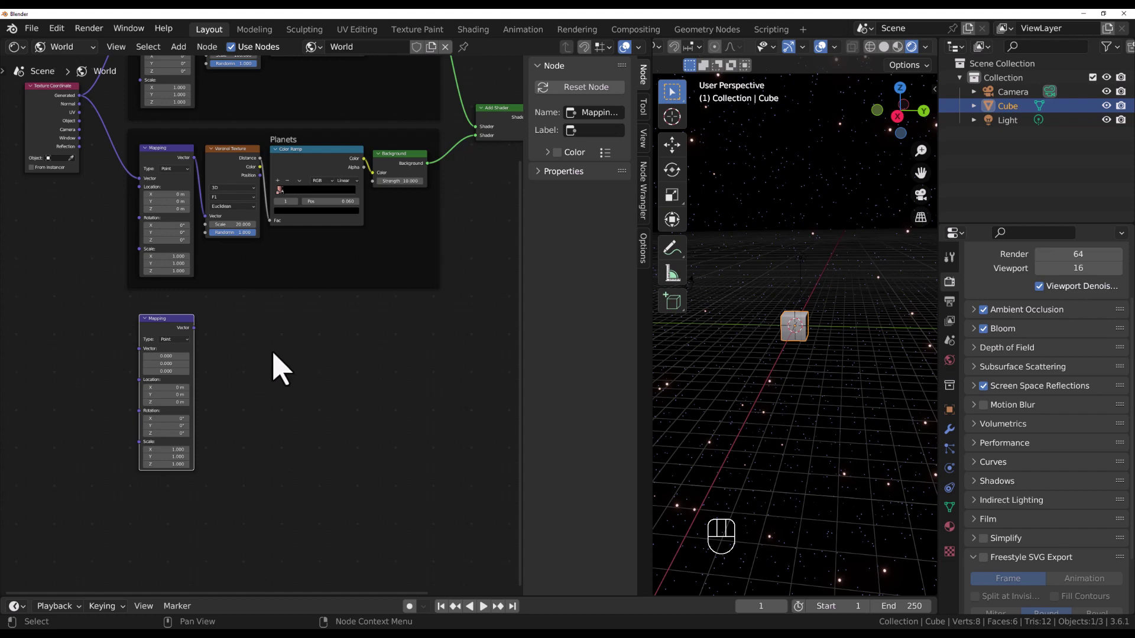
- Add a Noise Texture node beside the new Mapping node
click(179, 47)
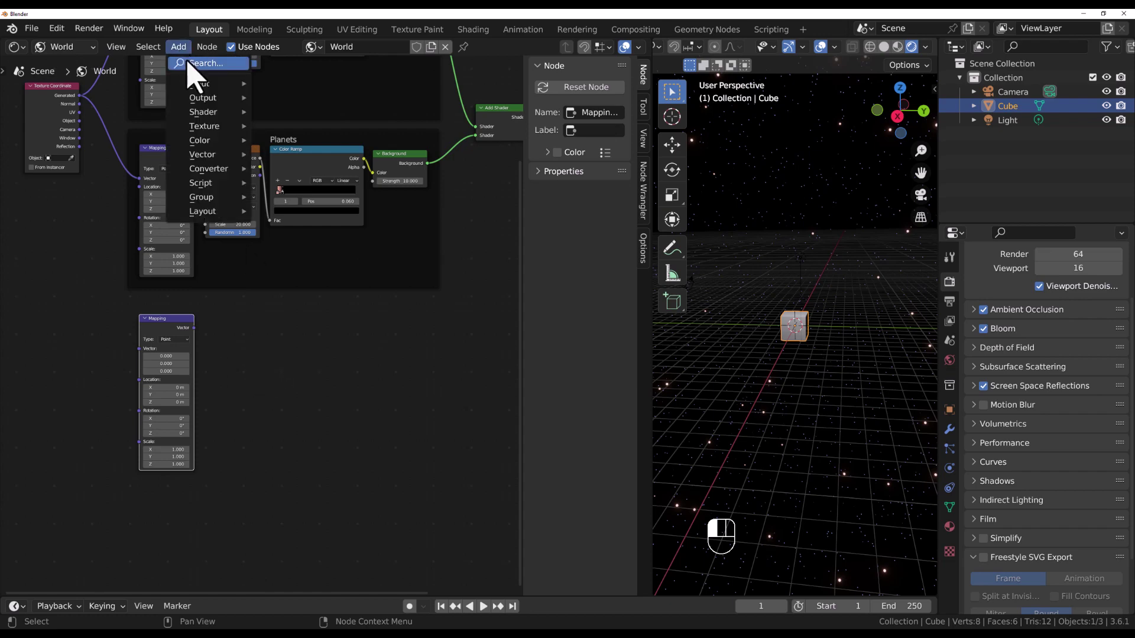
click(189, 63)
text(noise)
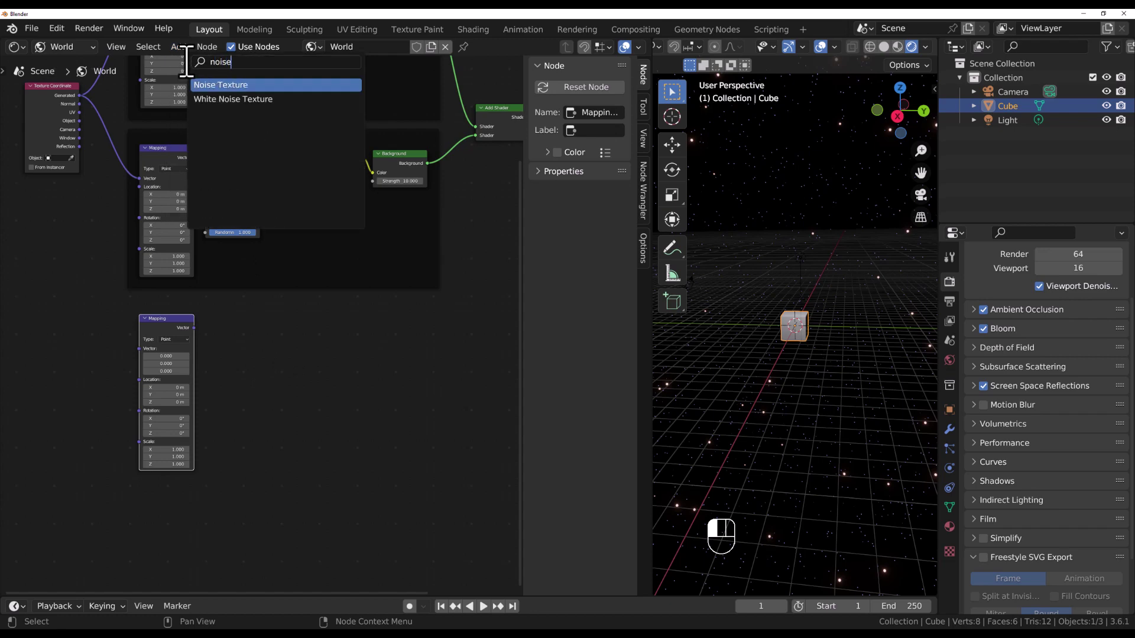
key(Return)
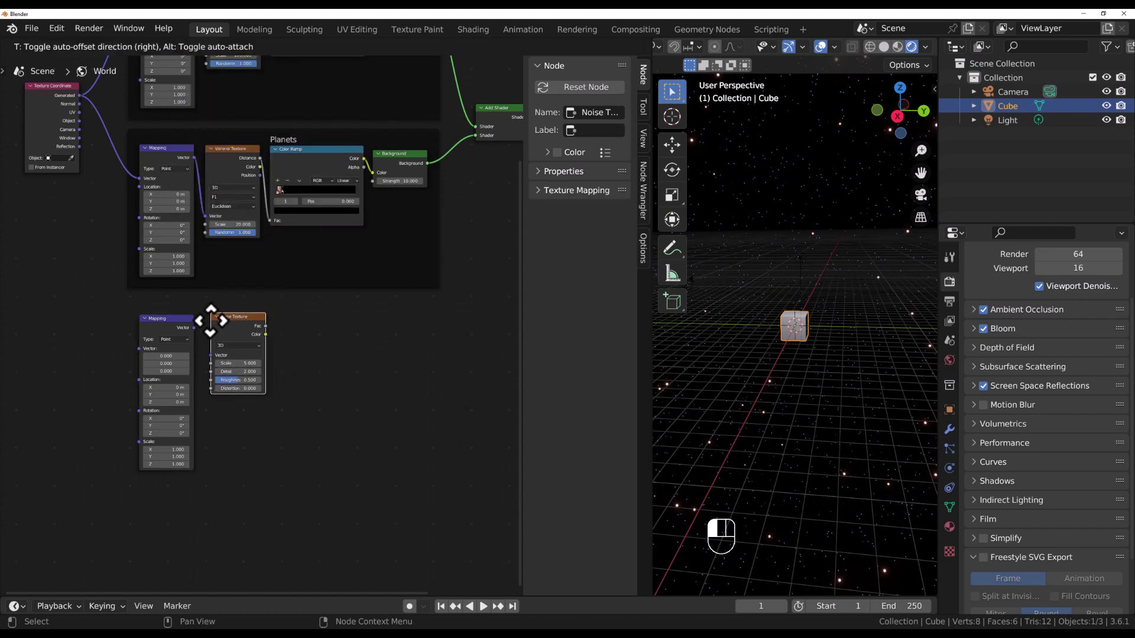
click(211, 320)
- Move World Output down and connect the Noise Texture's Fac output to it
middle_drag(337, 364, 233, 390)
scroll(233, 402, down, 1)
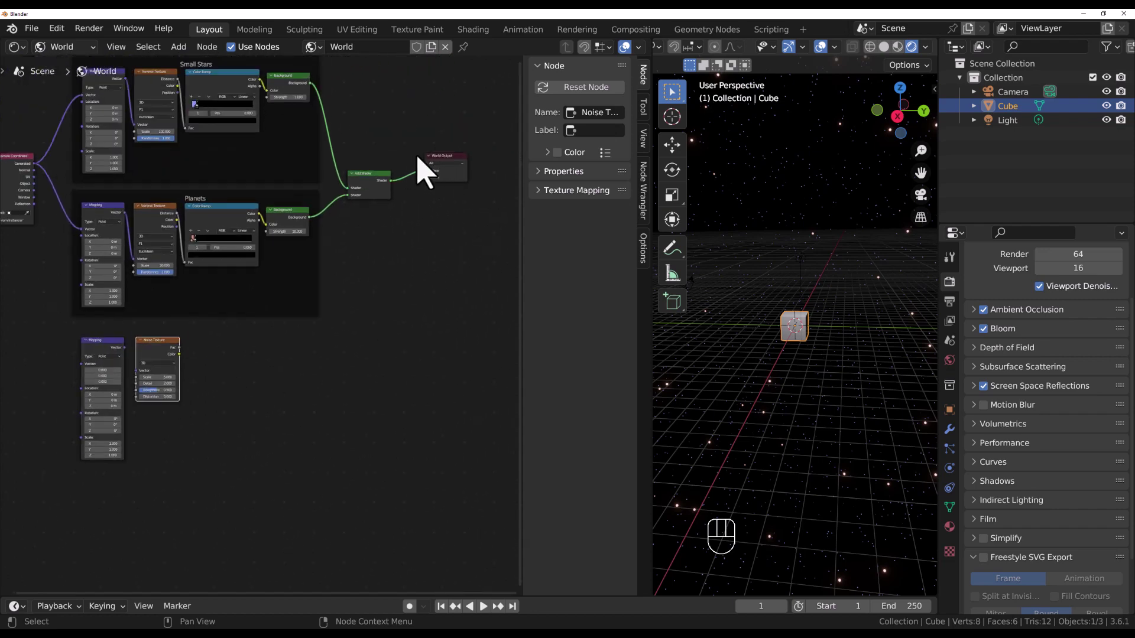
drag(451, 178, 454, 376)
scroll(286, 415, up, 1)
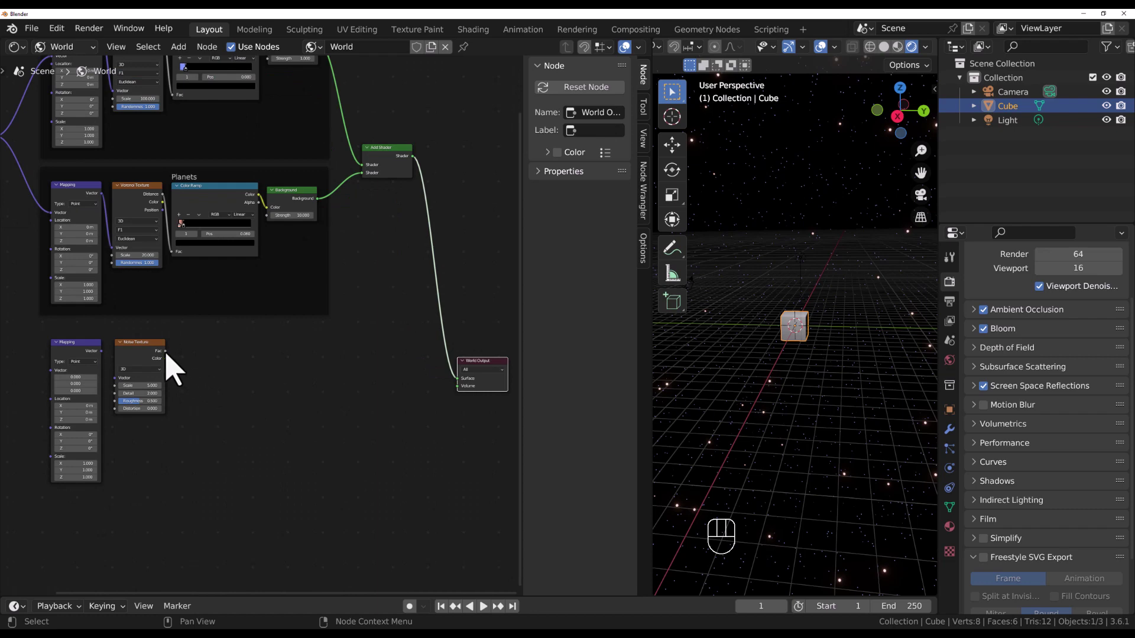
drag(165, 351, 467, 395)
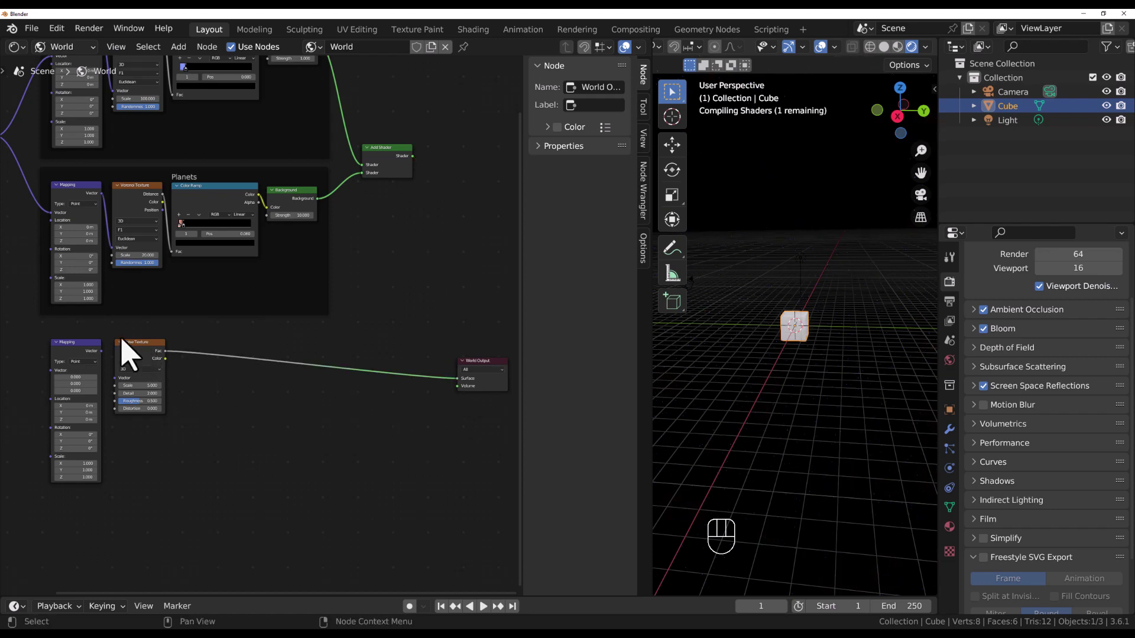
- Link the new Mapping into the Noise Texture and Texture Coordinate Generated into that Mapping
drag(101, 352, 115, 382)
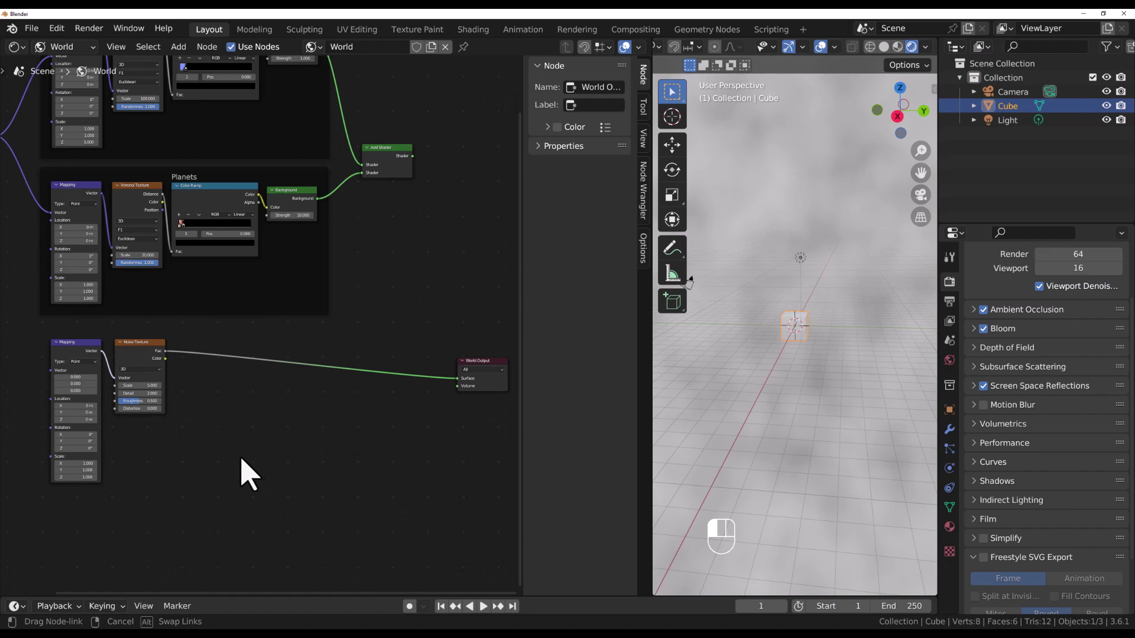
middle_drag(215, 451, 333, 429)
drag(101, 130, 172, 371)
drag(293, 435, 293, 436)
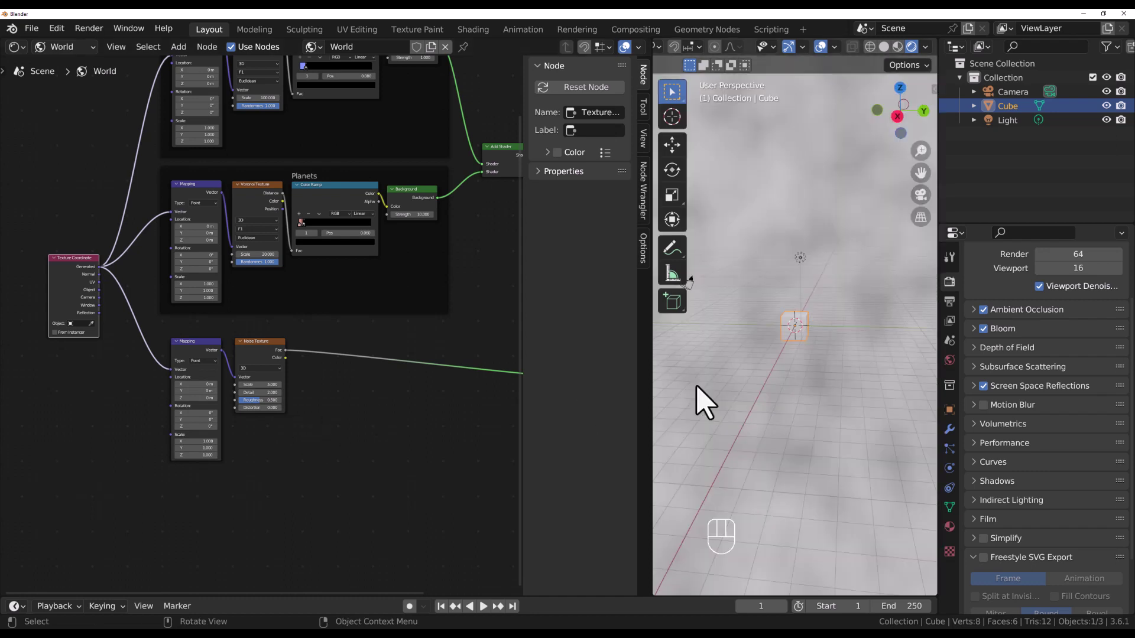
middle_drag(895, 390, 892, 363)
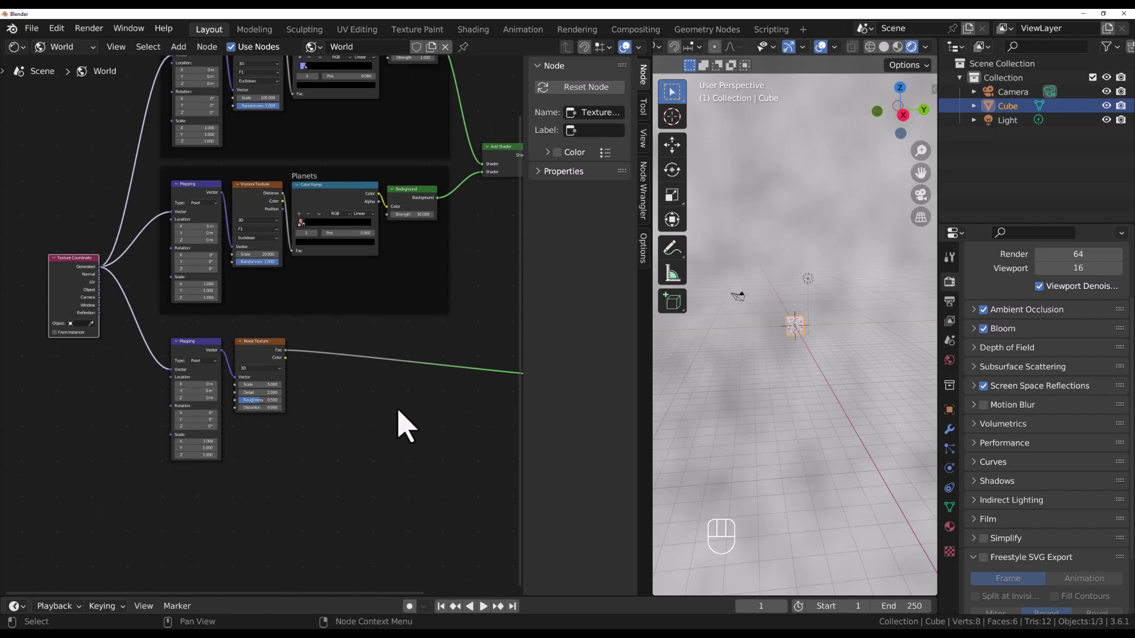
- Insert a Color Ramp after the Noise Texture and move its black stop to about 0.4
click(178, 47)
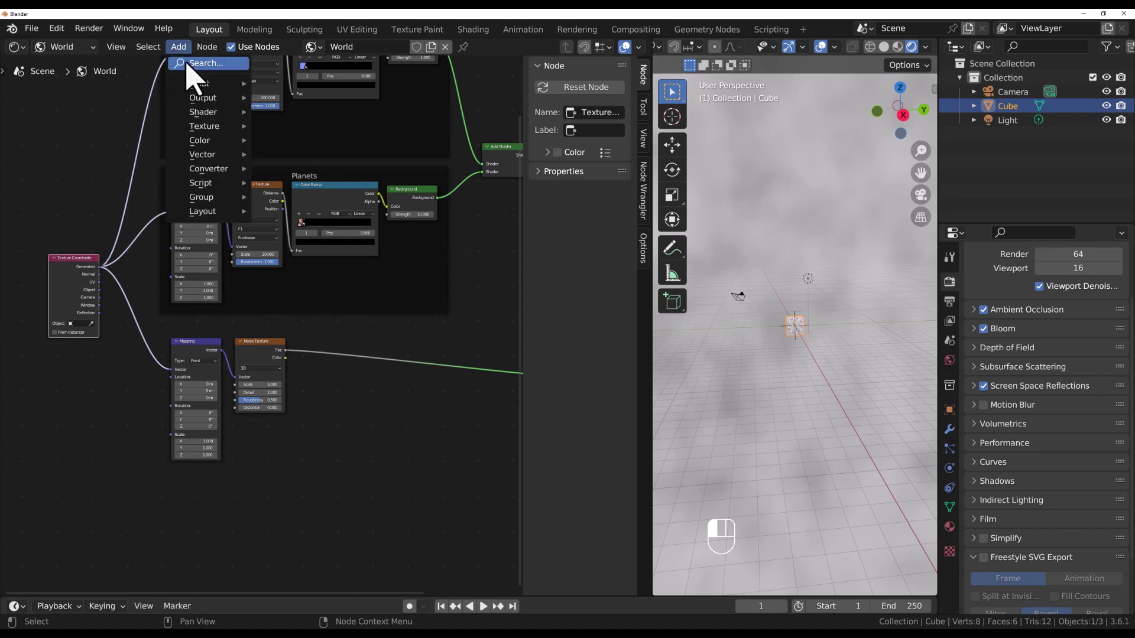
click(191, 65)
text(color)
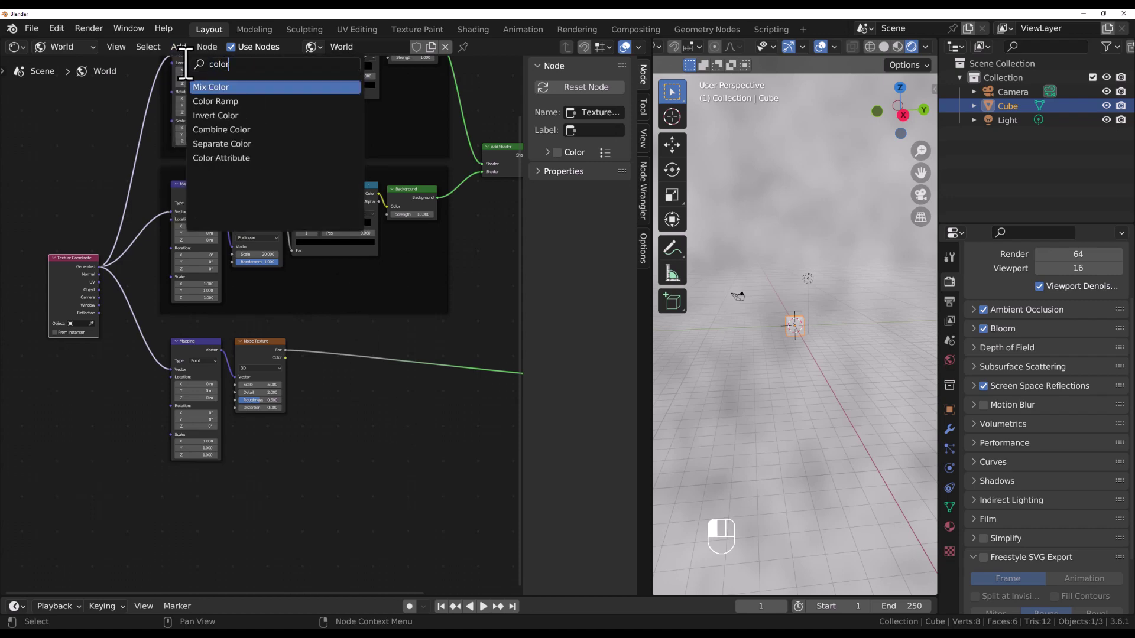
key(Down)
key(Return)
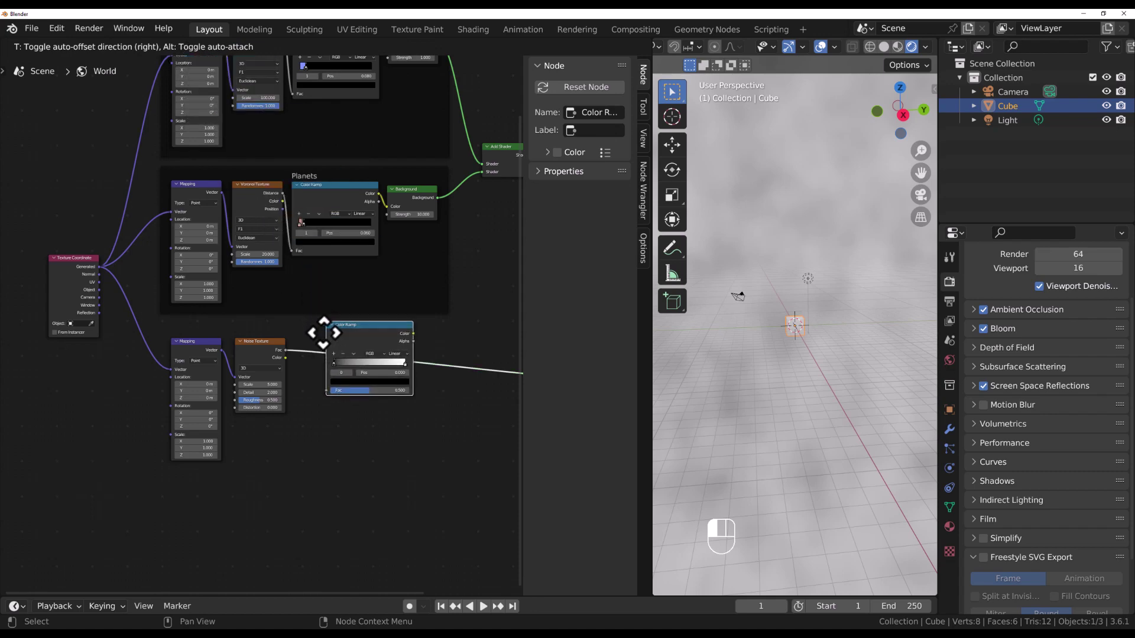
click(293, 345)
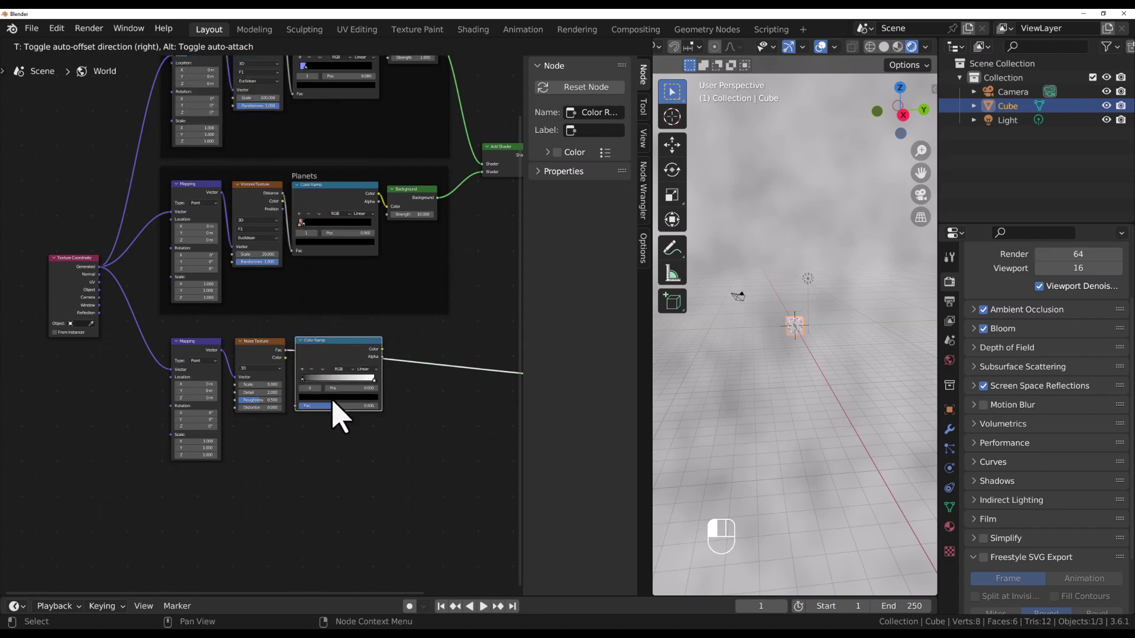
click(314, 393)
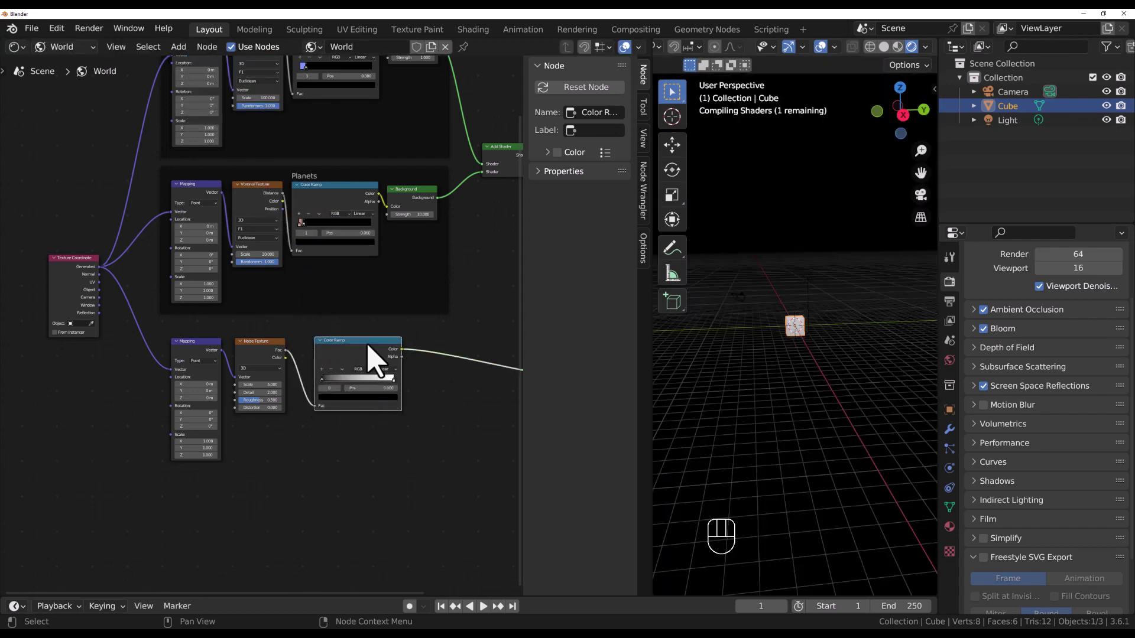
drag(367, 346, 351, 345)
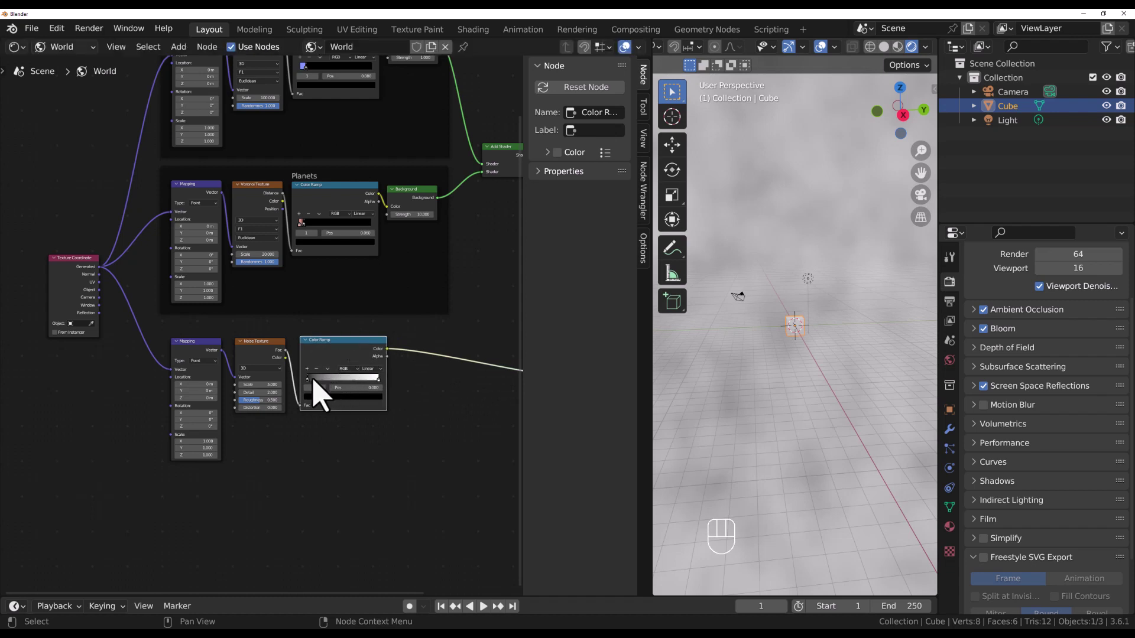
drag(308, 382, 351, 382)
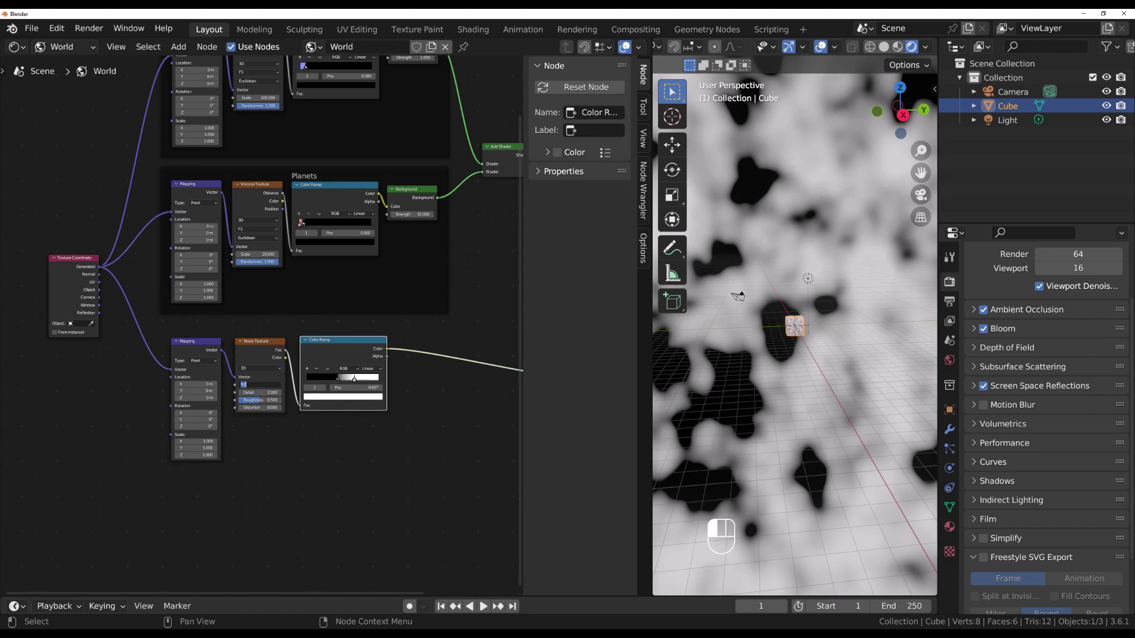
- Set noise Scale 2.6, Detail 4.3, raise Distortion, and move the ramp stop to 0.558
key(Return)
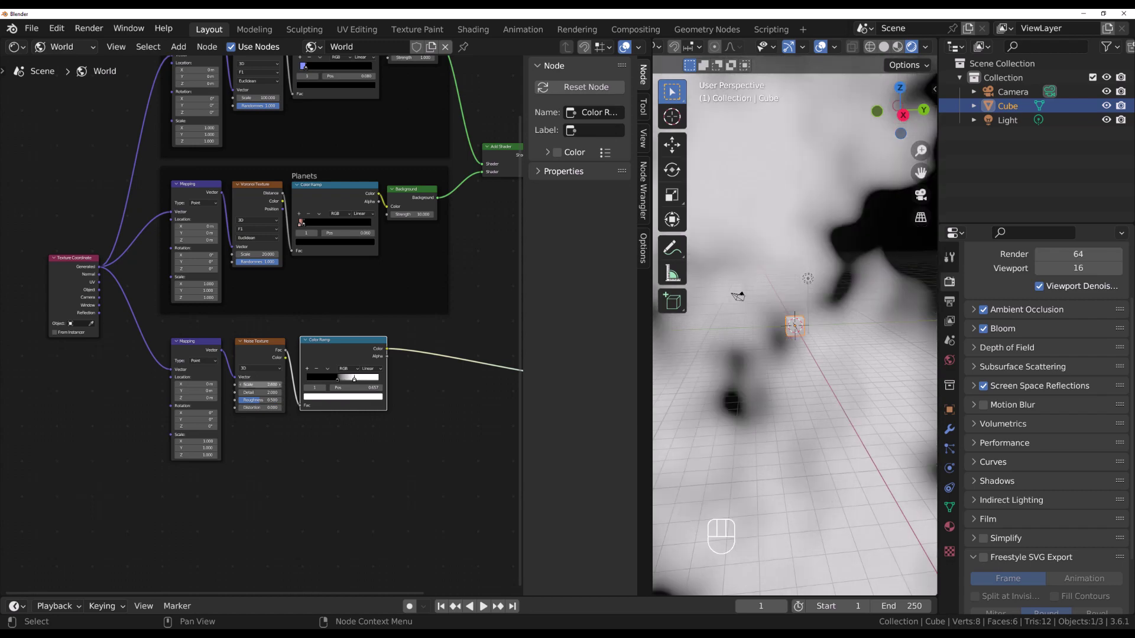
scroll(367, 436, up, 2)
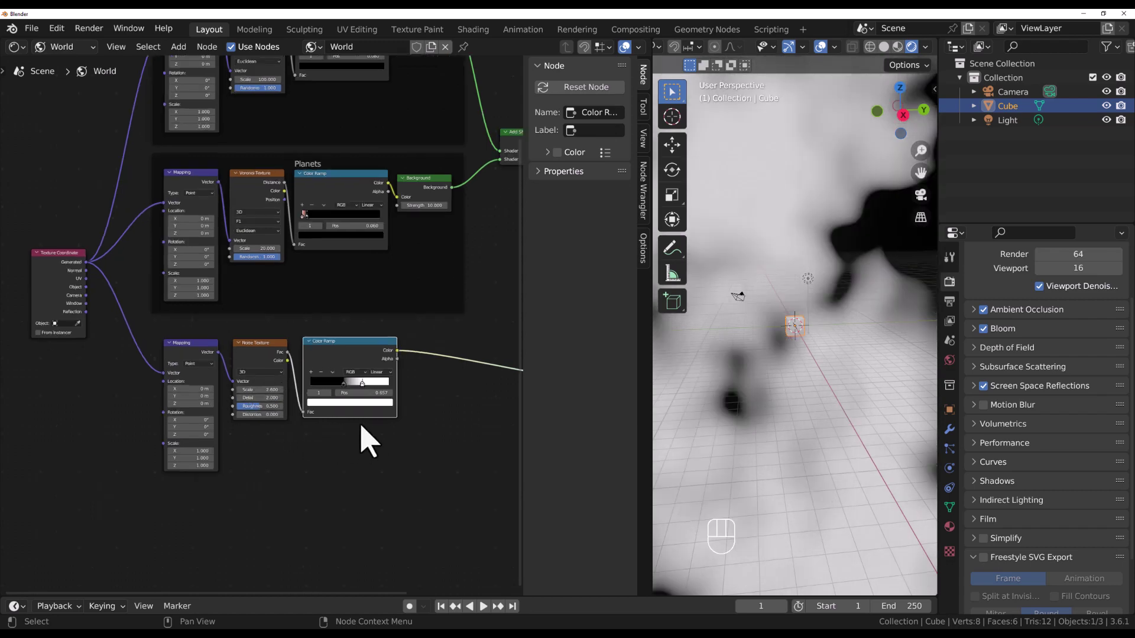
drag(353, 387, 379, 388)
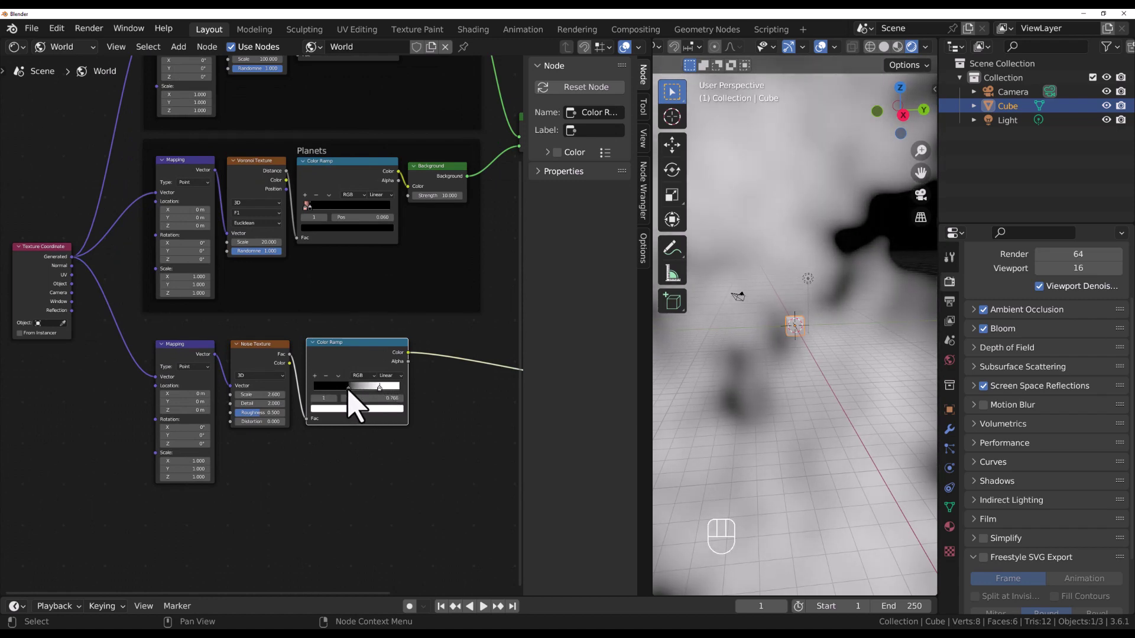
drag(348, 389, 362, 390)
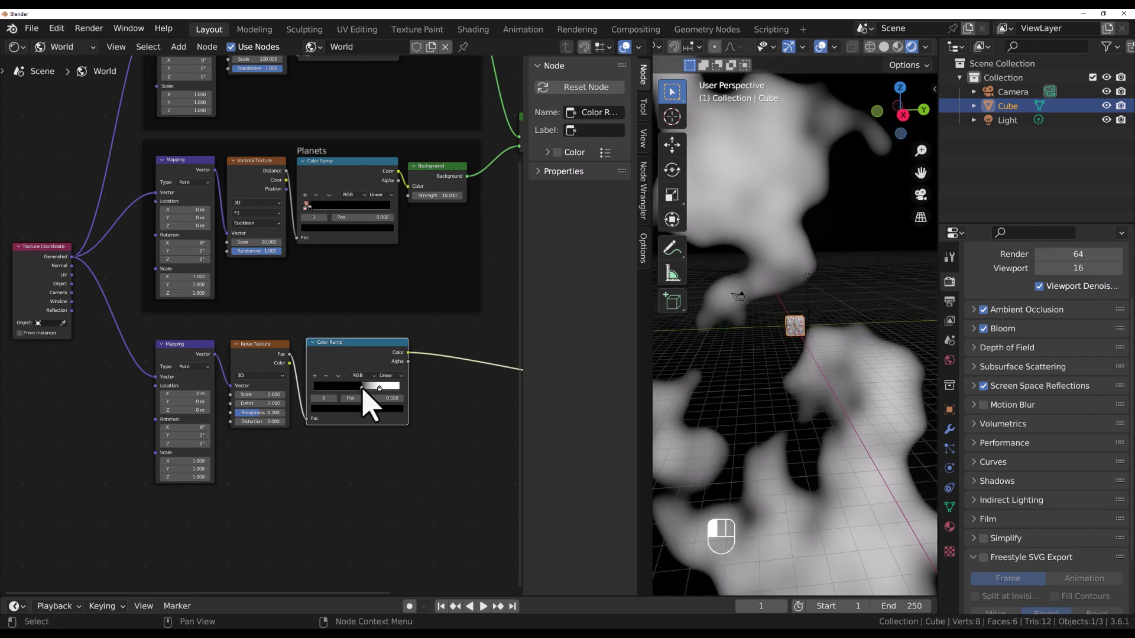
middle_drag(908, 432, 899, 405)
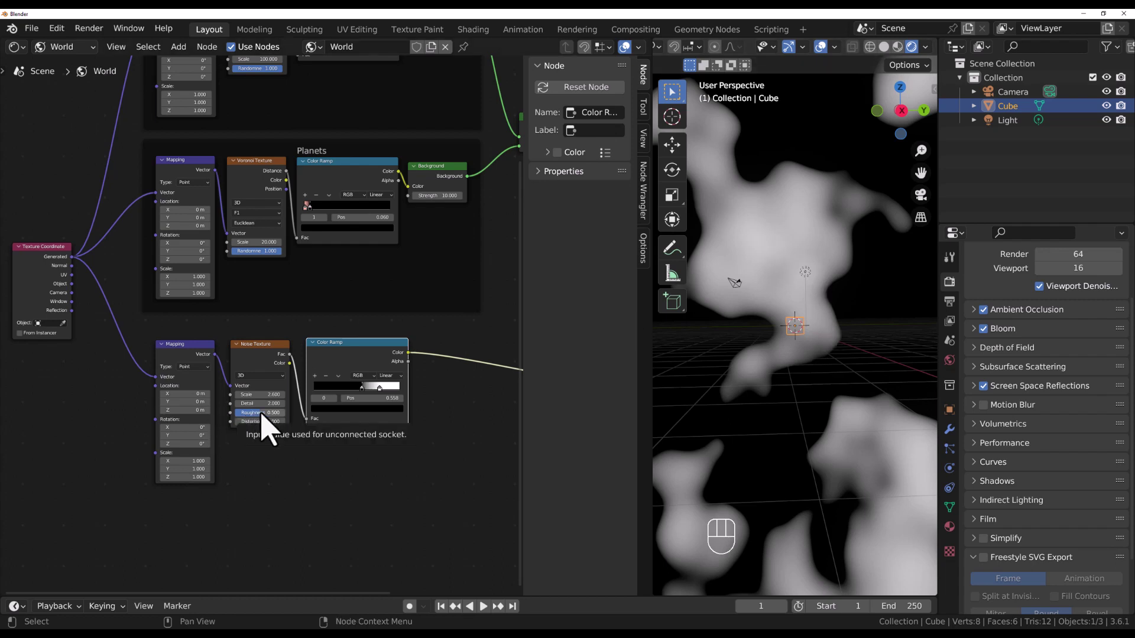
mouse_move(285, 406)
mouse_down()
mouse_move(324, 406)
mouse_move(286, 421)
mouse_up()
middle_drag(854, 405, 814, 393)
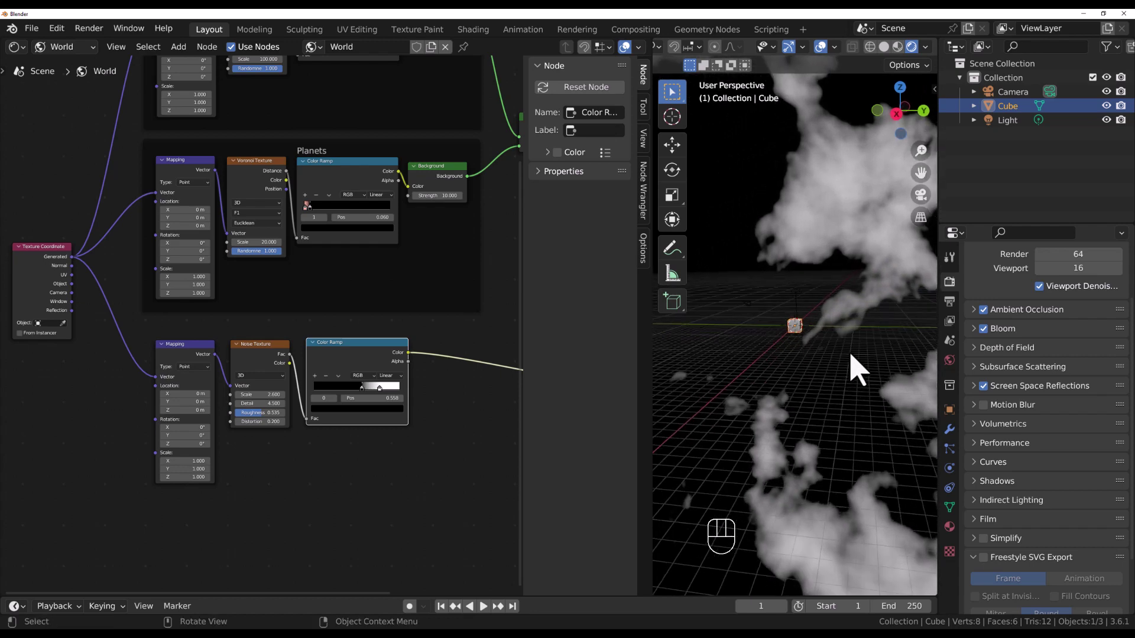
scroll(851, 369, up, 3)
middle_drag(861, 317, 879, 300)
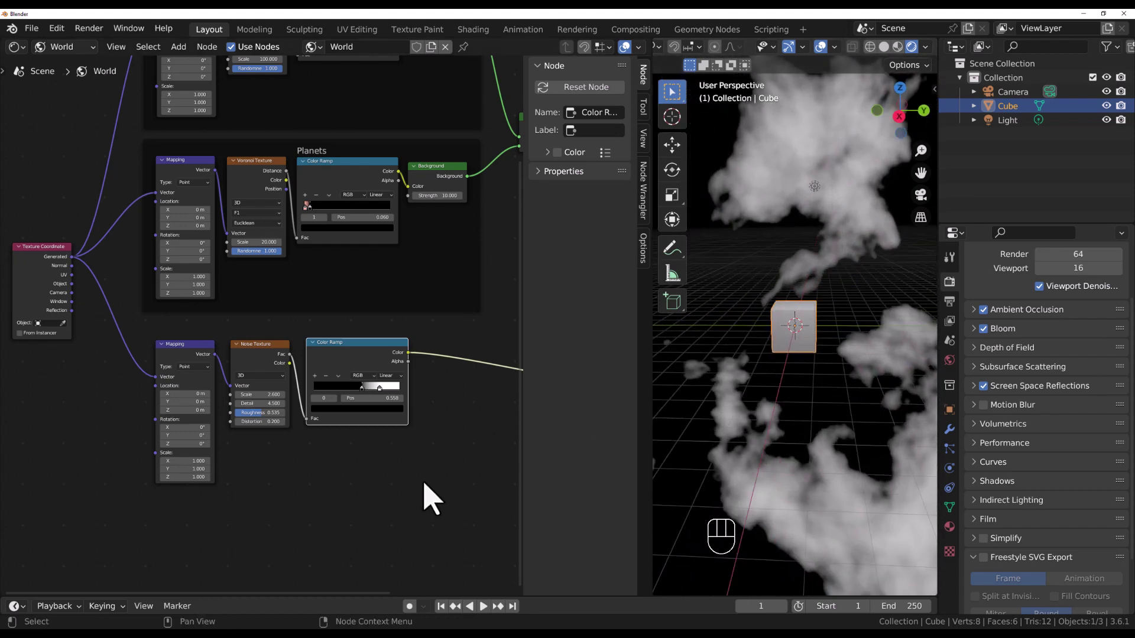
scroll(428, 499, down, 1)
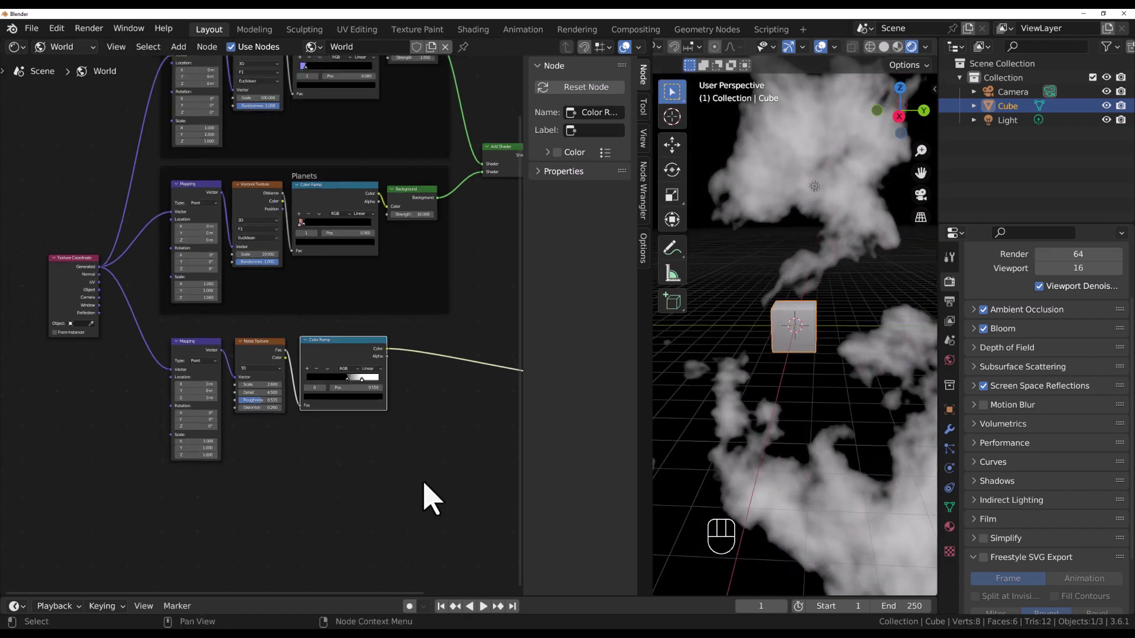
scroll(413, 494, down, 1)
middle_drag(414, 494, 449, 469)
- Duplicate the Mapping, Noise and Color Ramp chain below and feed it Generated coordinates
drag(452, 454, 227, 307)
key(shift+d)
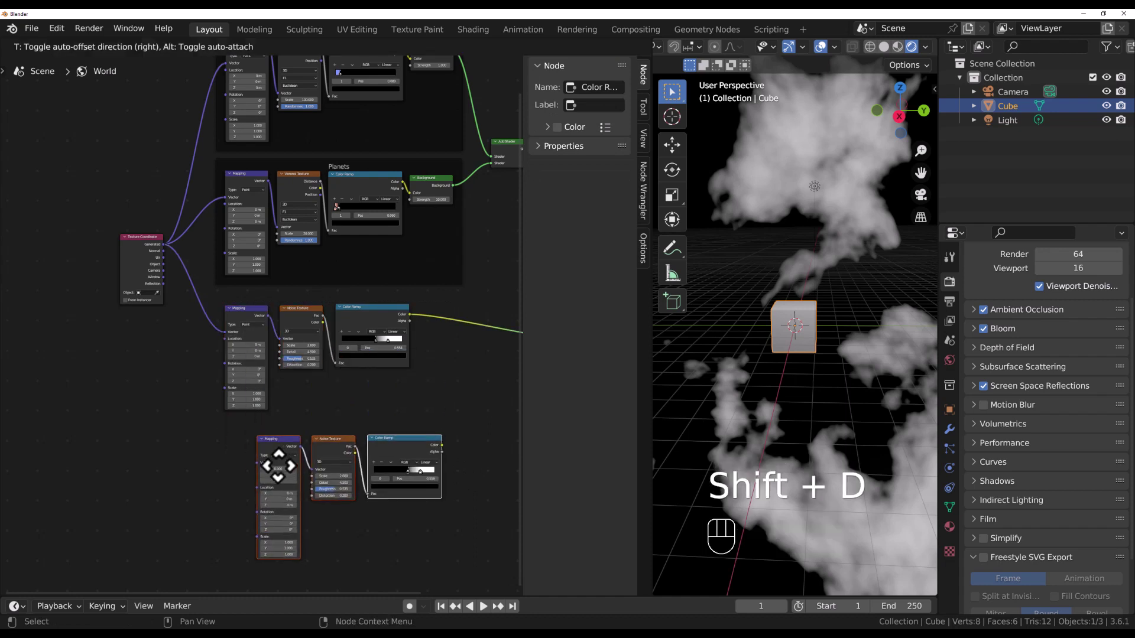
click(256, 451)
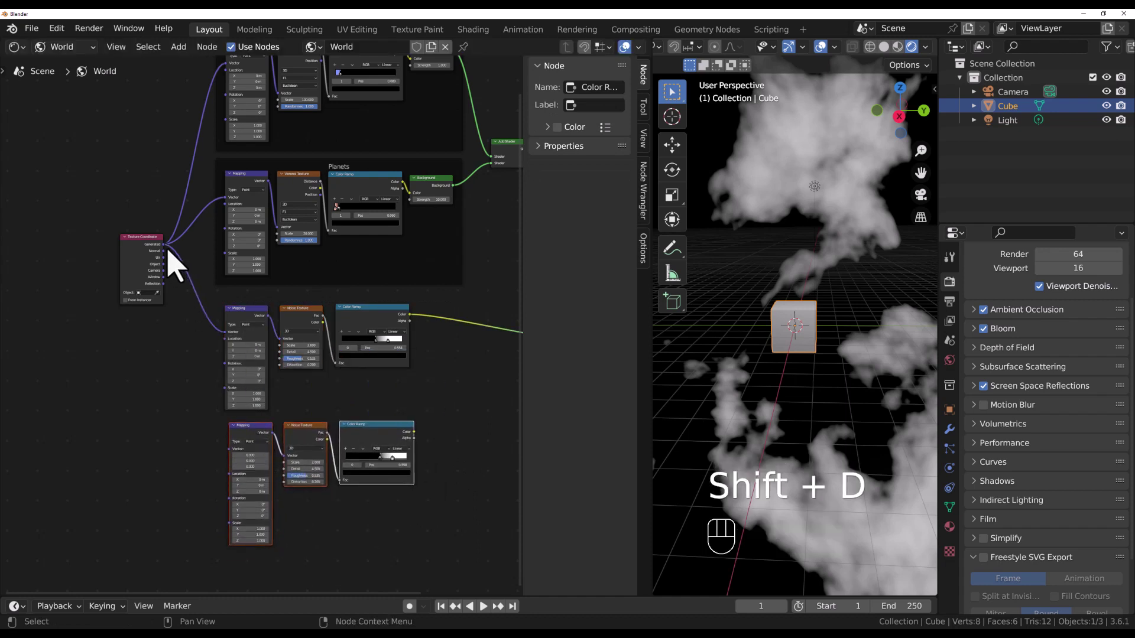
drag(164, 245, 229, 451)
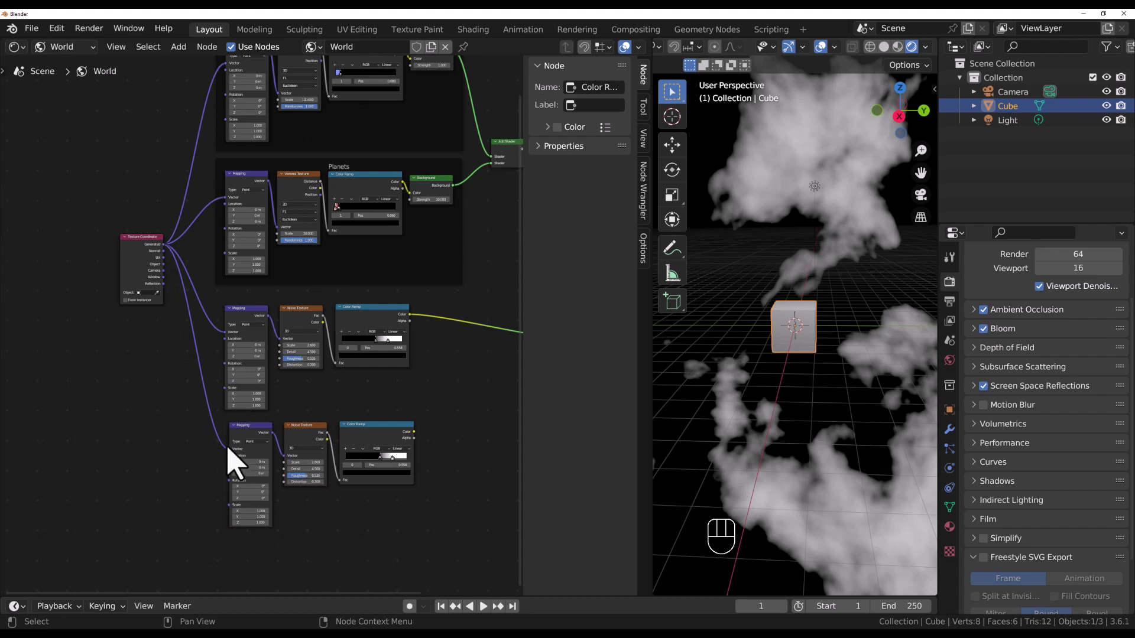
- Move the bottom ramp's stop to 0.495 and brighten its left stop to full pink-red
scroll(388, 531, up, 1)
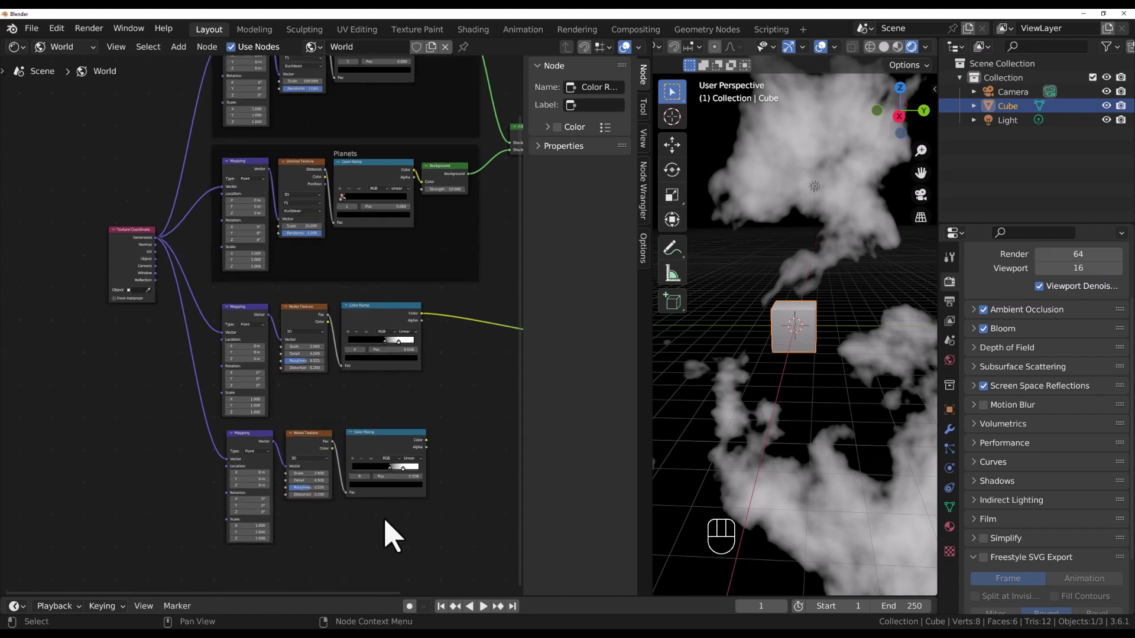
middle_drag(387, 532, 360, 476)
scroll(360, 476, up, 1)
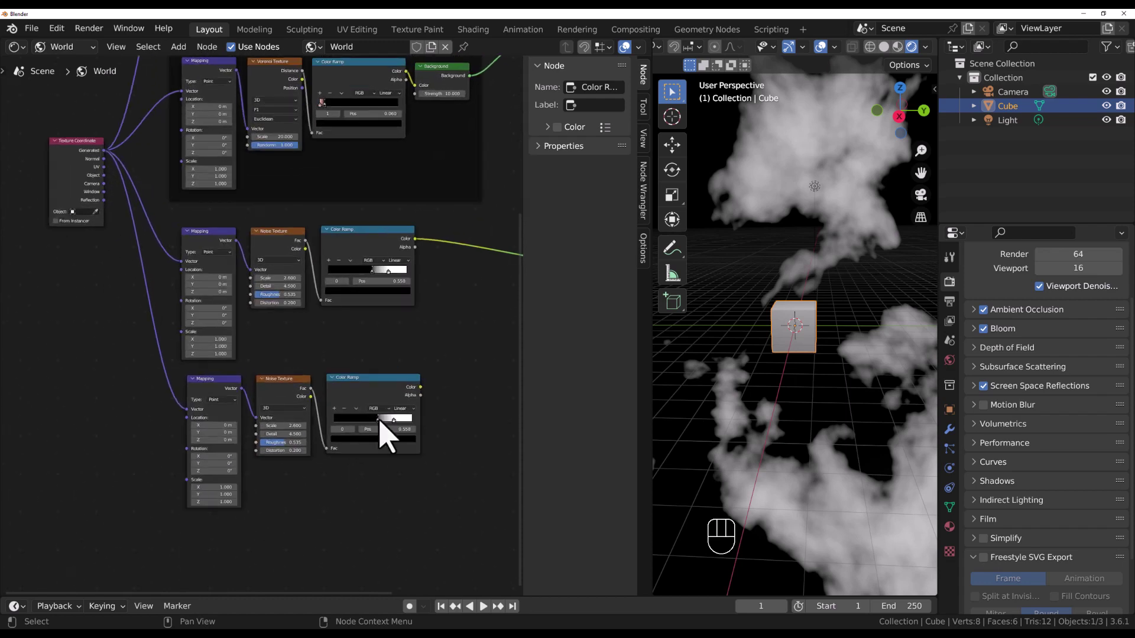
mouse_move(377, 419)
mouse_down()
mouse_move(363, 427)
mouse_move(384, 420)
mouse_up()
click(360, 422)
click(357, 440)
mouse_move(395, 380)
mouse_down()
mouse_move(394, 331)
mouse_move(361, 370)
mouse_up()
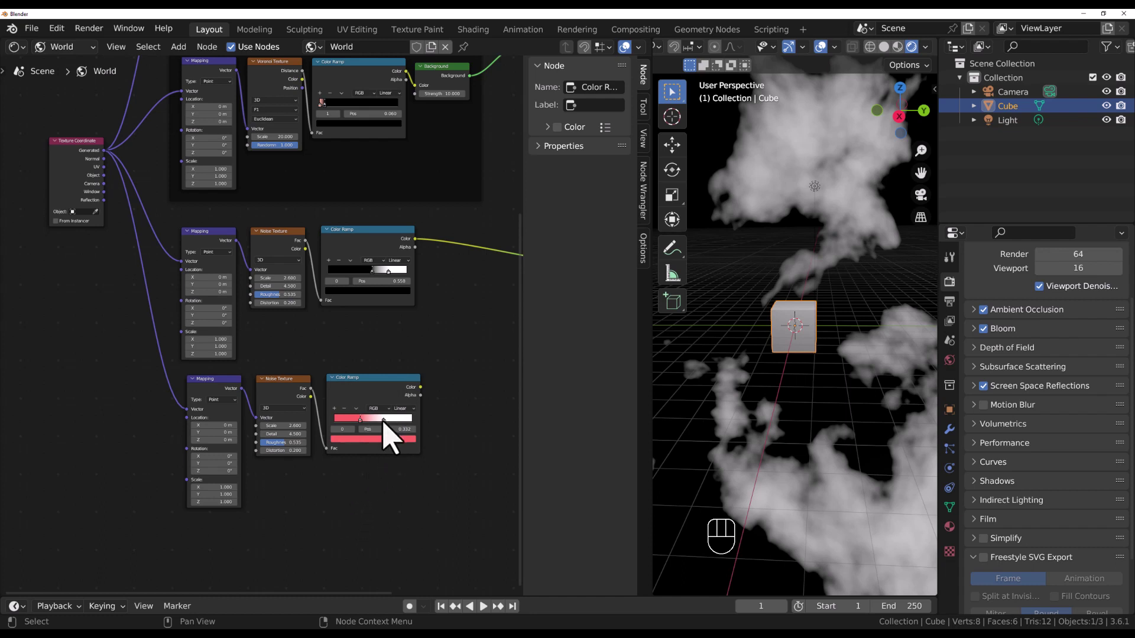
- Set the bottom ramp's right stop to light blue and nudge the color ramp nodes into place
click(383, 420)
click(388, 441)
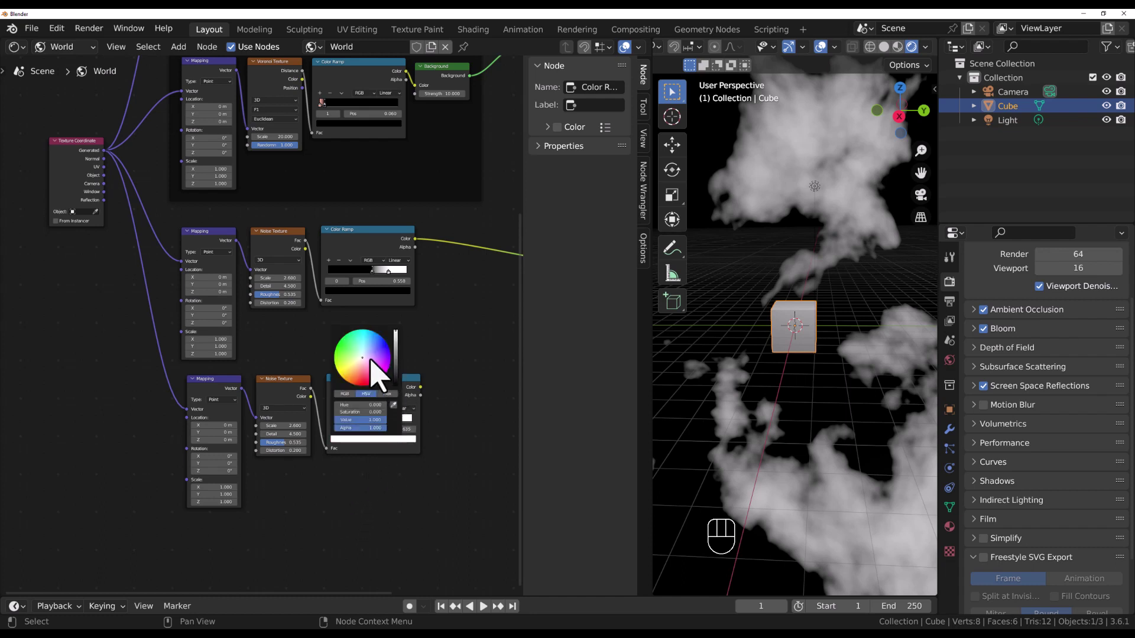
drag(362, 367, 370, 348)
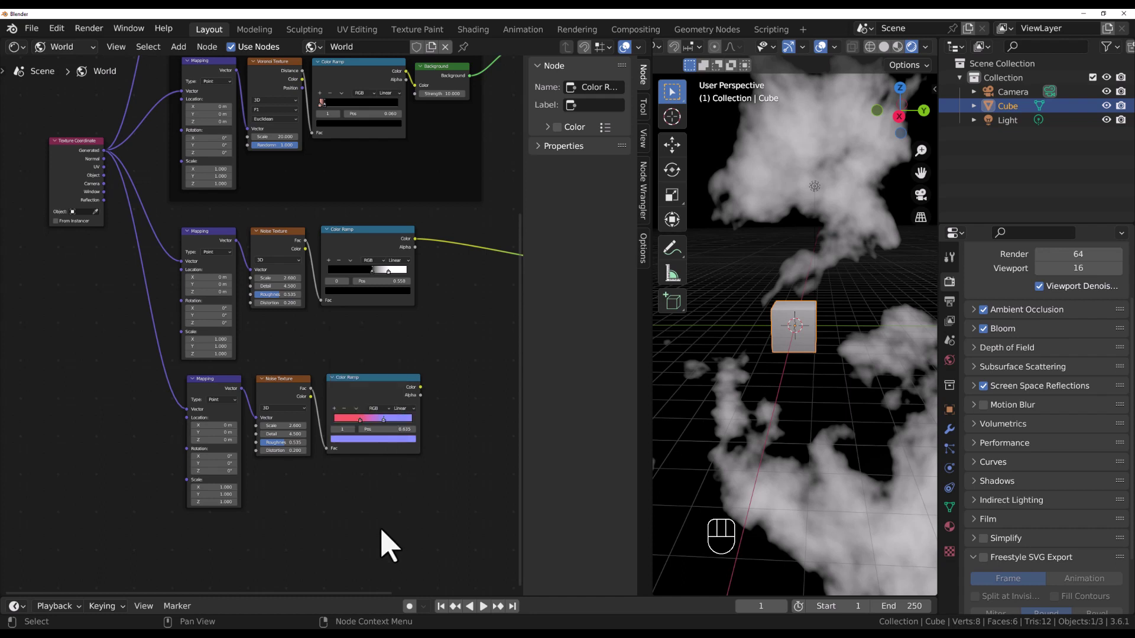
middle_drag(410, 507, 295, 520)
scroll(278, 435, down, 1)
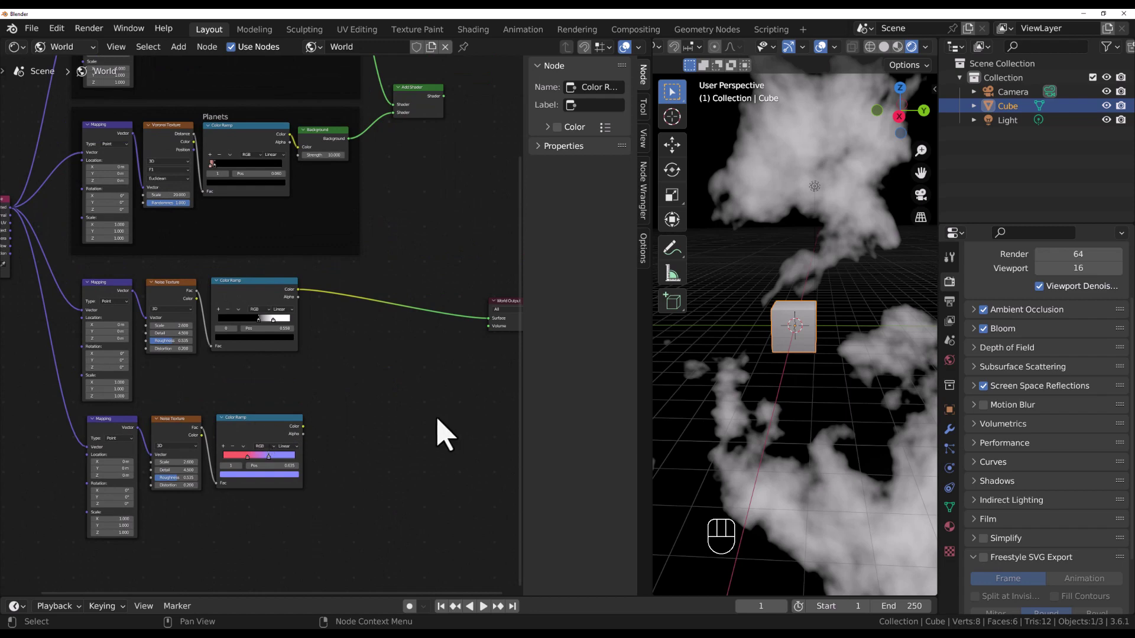
click(266, 284)
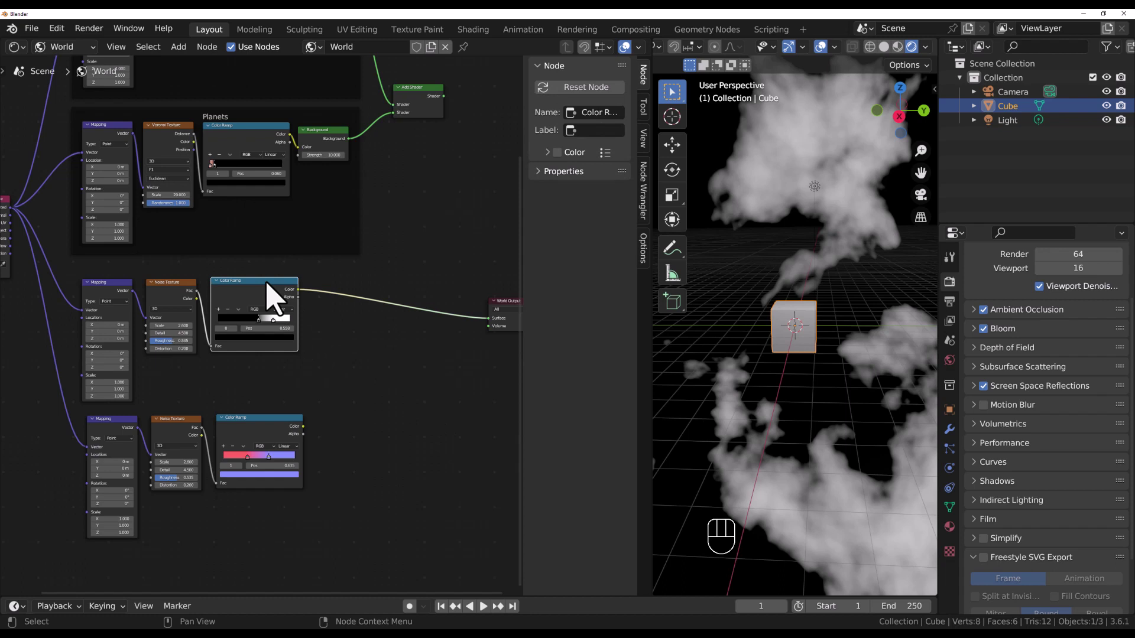
drag(253, 426, 253, 421)
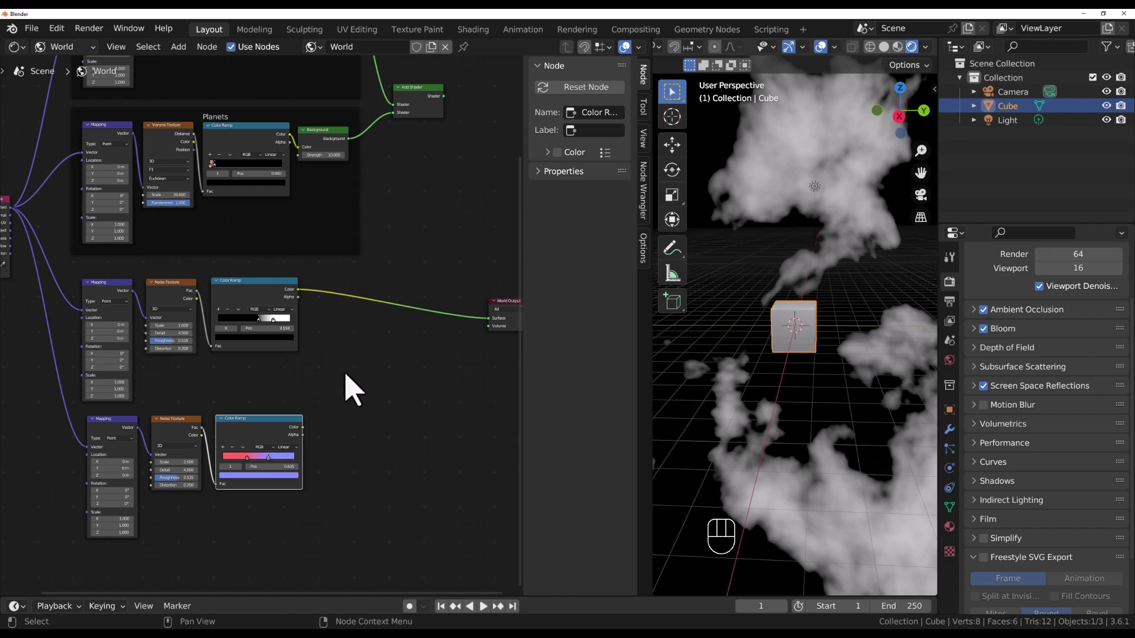
- Add a Vector Math node via search 'vector' and set its operation to Multiply
click(179, 47)
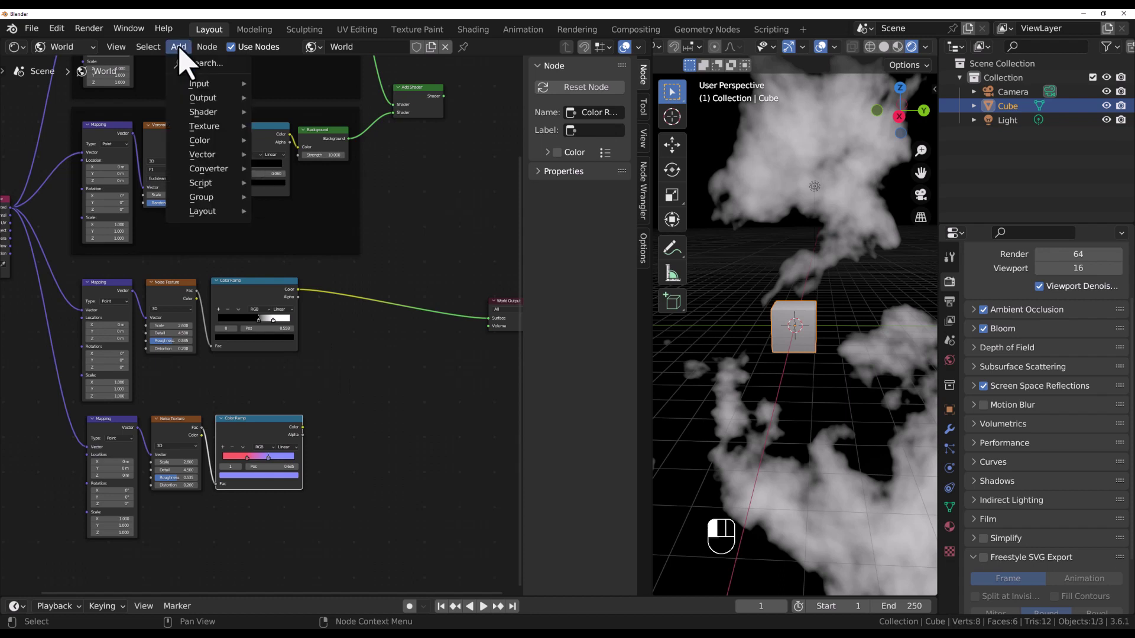
click(189, 62)
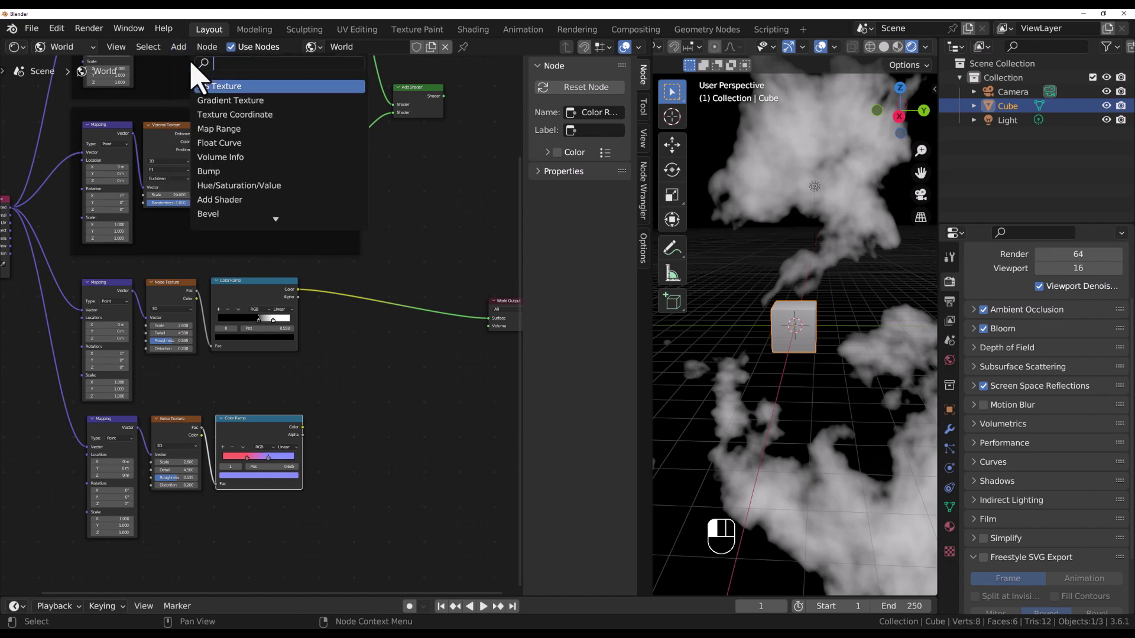
text(vector)
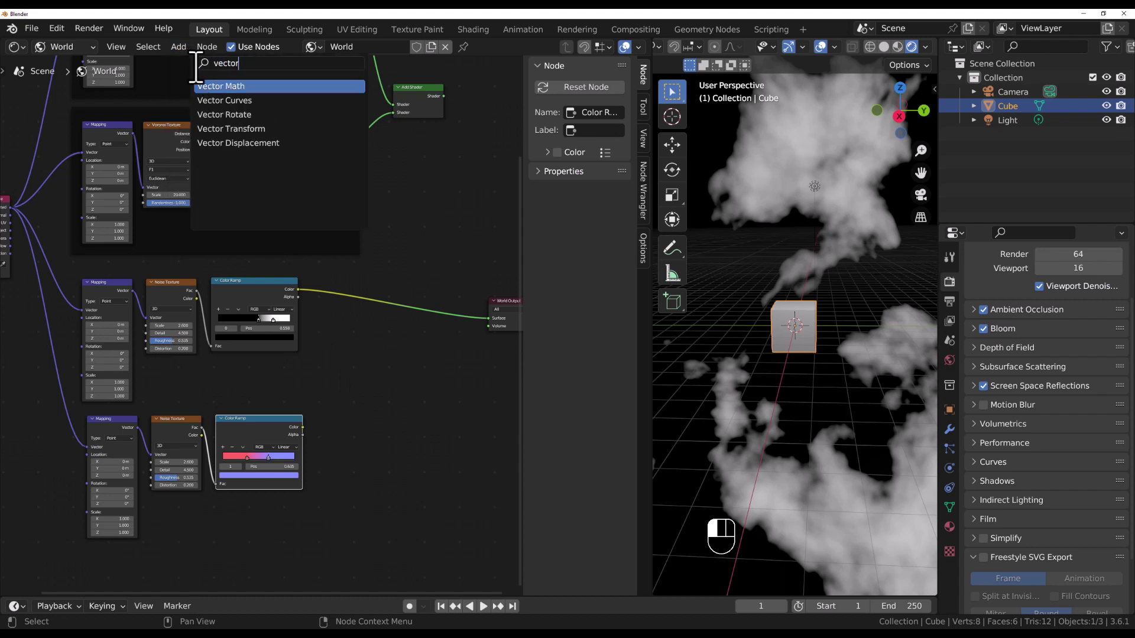
click(207, 87)
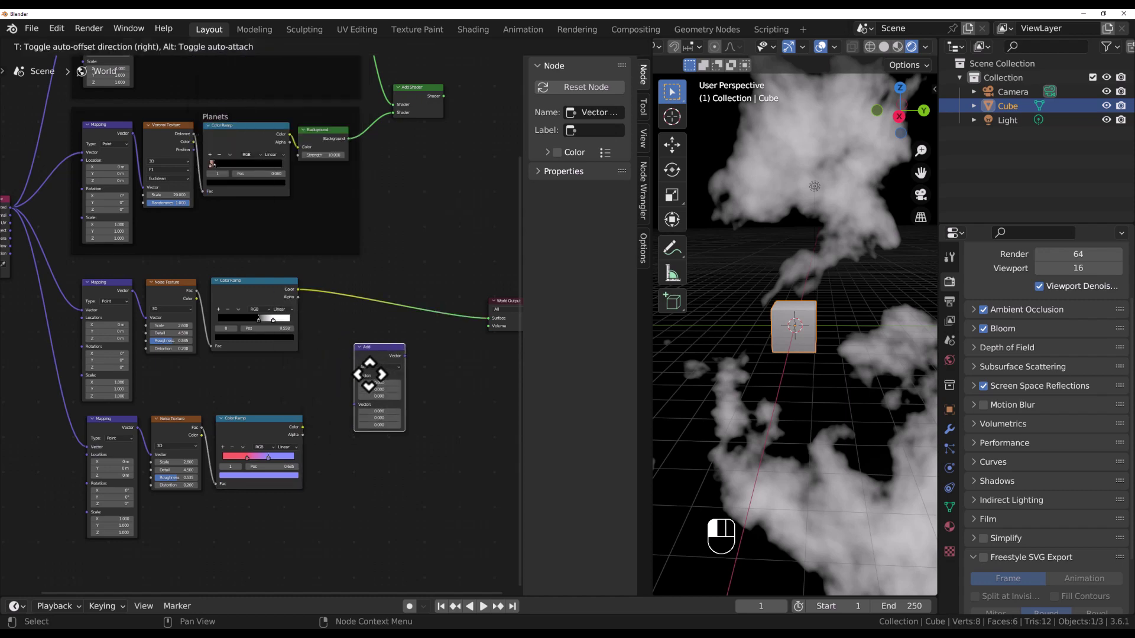
click(362, 371)
scroll(412, 402, up, 2)
click(392, 370)
click(382, 399)
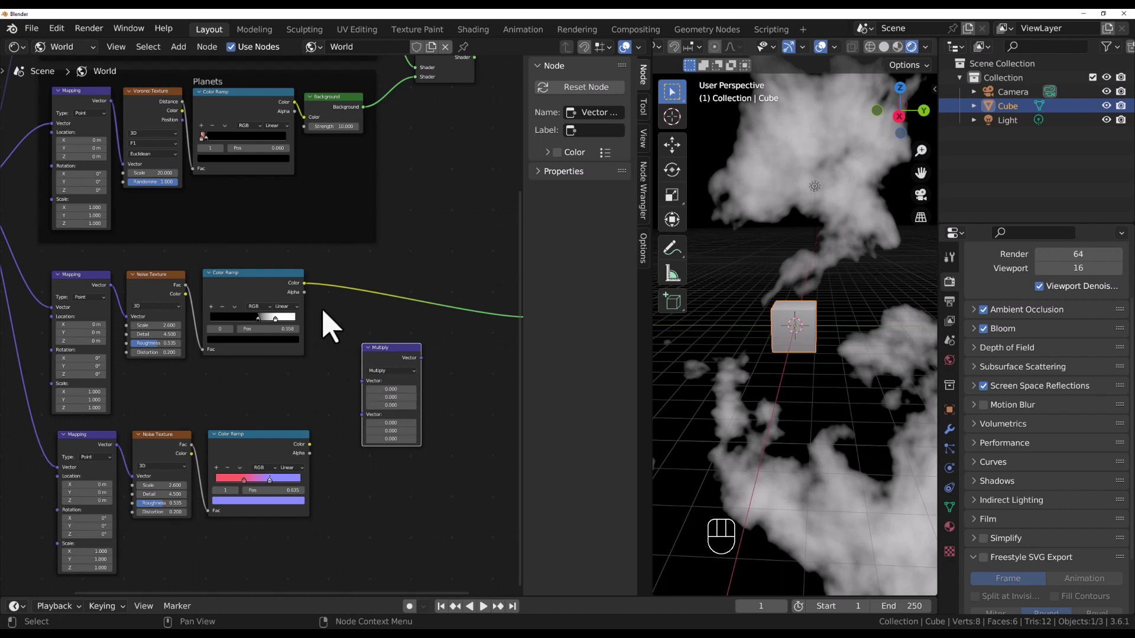
- Link the grey and pink-blue Color Ramps into Multiply, and its result to World Output Surface
drag(305, 284, 364, 390)
drag(309, 445, 362, 390)
drag(400, 354, 374, 345)
middle_drag(402, 388, 249, 383)
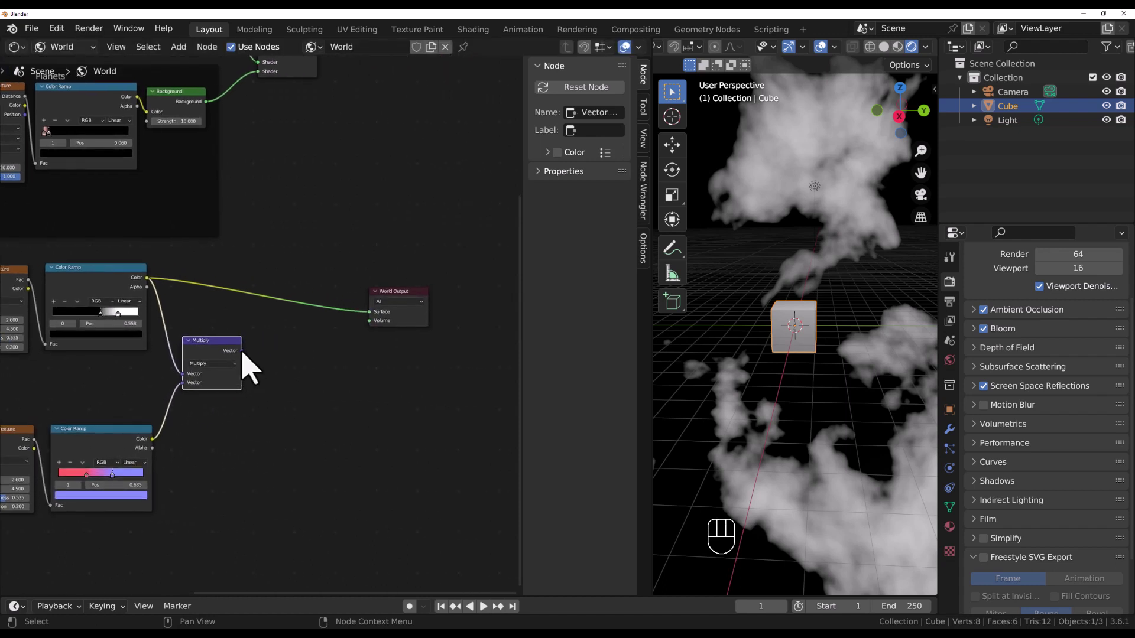
drag(242, 351, 366, 319)
key(Escape)
drag(242, 351, 355, 438)
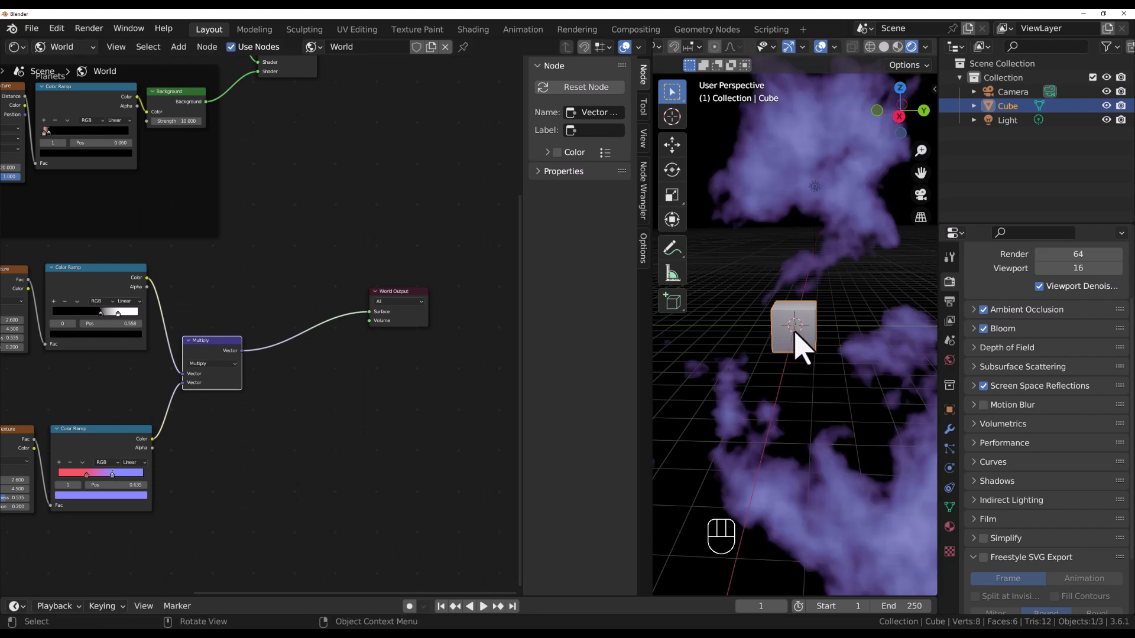
- Shift the pink-blue Color Ramp's stops, putting the pink stop at 0.387
middle_drag(834, 316, 848, 278)
middle_drag(215, 481, 233, 473)
drag(106, 472, 112, 473)
click(107, 466)
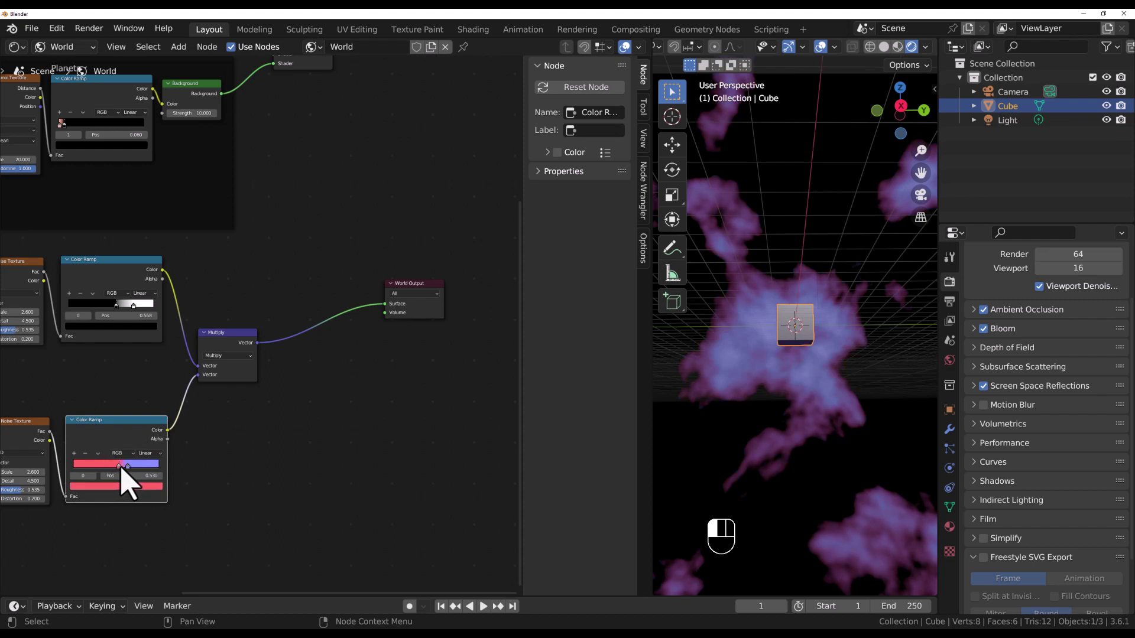
drag(127, 466, 131, 466)
- Set the nebula Noise Texture Scale to 1
middle_drag(172, 537, 299, 500)
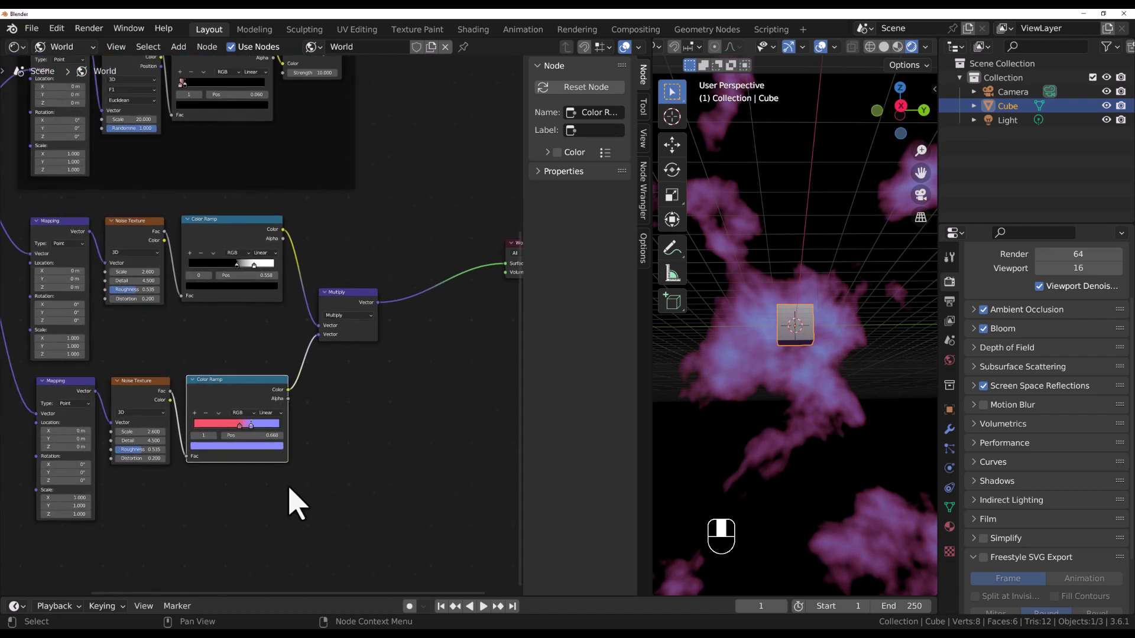
click(131, 432)
text(1)
key(Return)
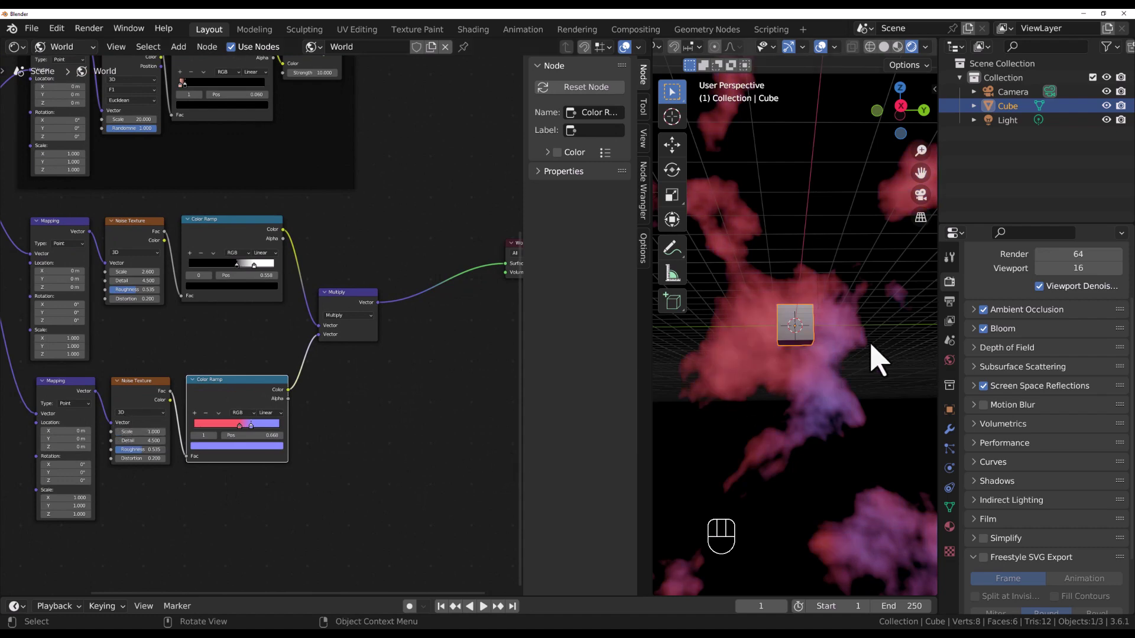
- Slide the nebula ramp's red stop left to 0.434 and check the result in the viewport
middle_drag(900, 329, 824, 321)
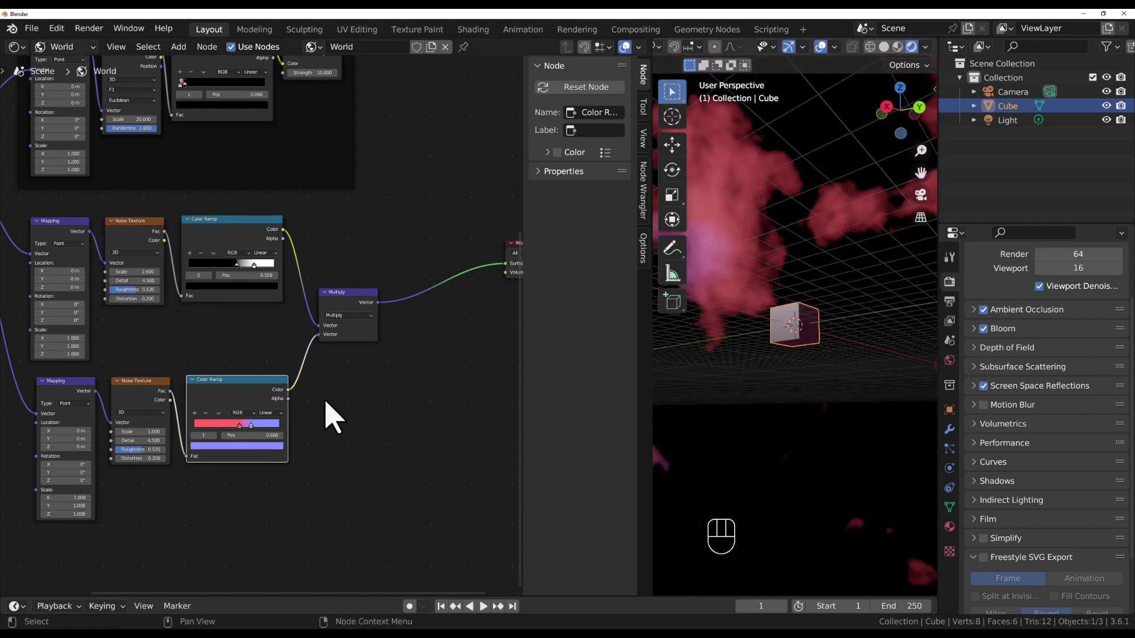
click(239, 426)
drag(241, 429, 228, 432)
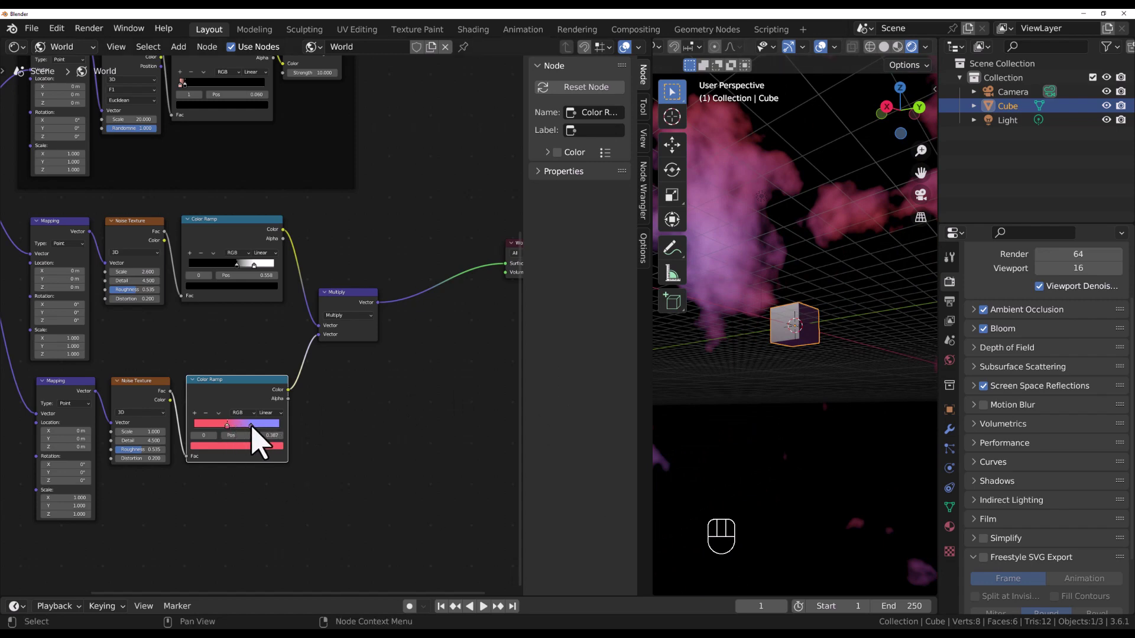
middle_drag(837, 457, 861, 458)
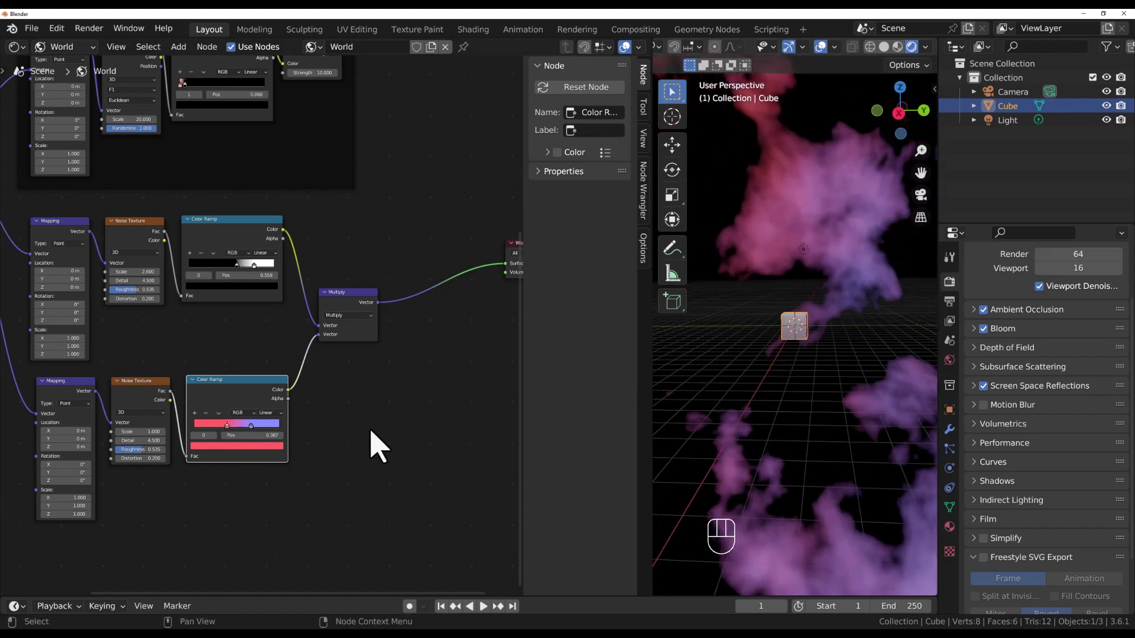
- Move World Output right, then duplicate the Add Shader node and place the copy below
scroll(402, 449, down, 2)
middle_drag(436, 436, 319, 536)
drag(374, 373, 443, 354)
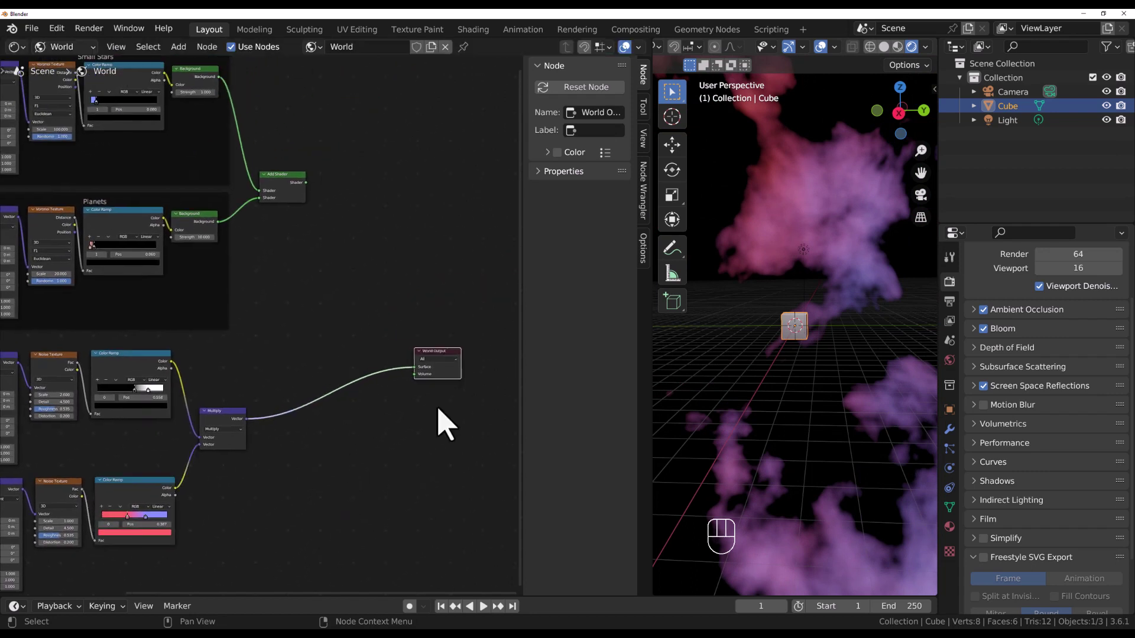
click(293, 193)
key(shift+d)
click(359, 308)
- Feed the first Add Shader and nebula Multiply into the copy, output to World Output Surface
drag(306, 183, 336, 313)
drag(246, 419, 414, 368)
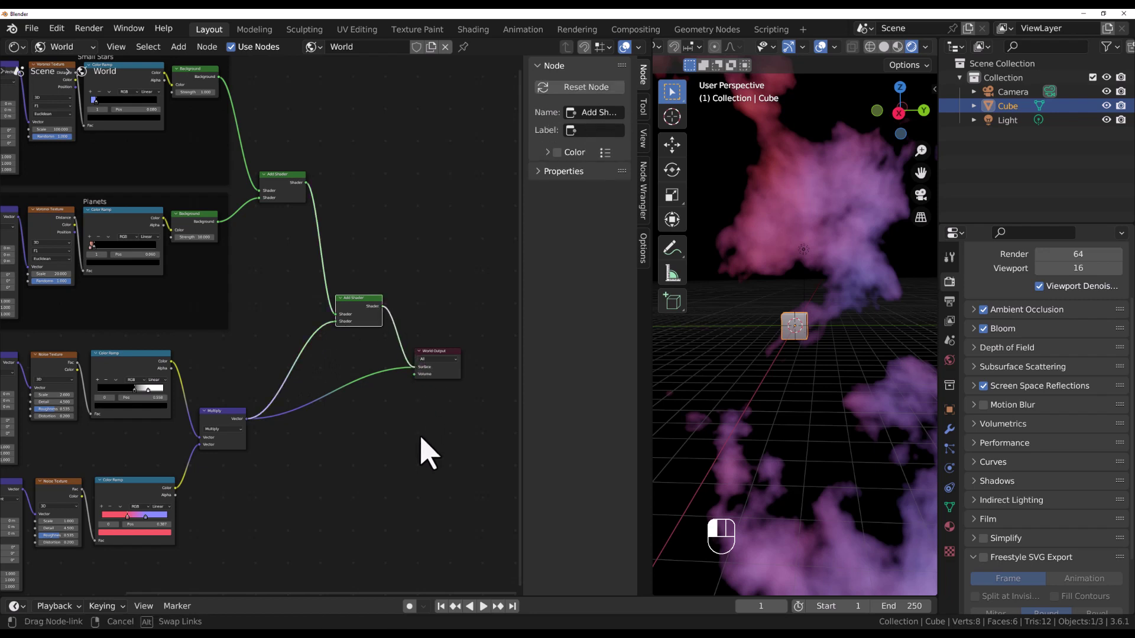
drag(427, 454, 426, 454)
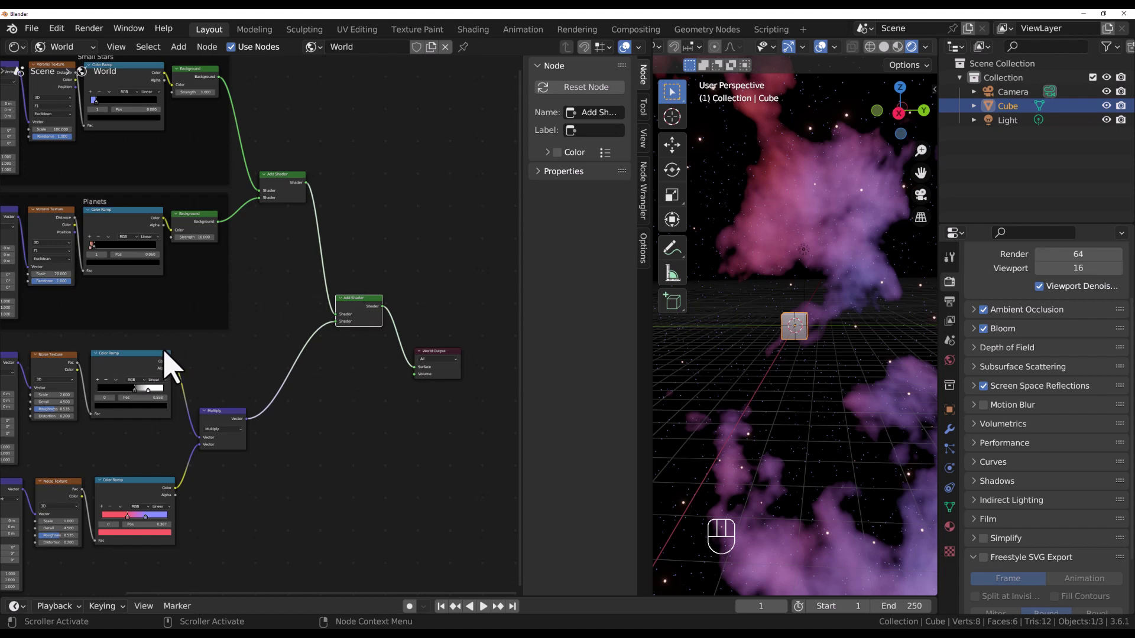
- Delete the second Add Shader node
click(147, 363)
click(353, 302)
key(Delete)
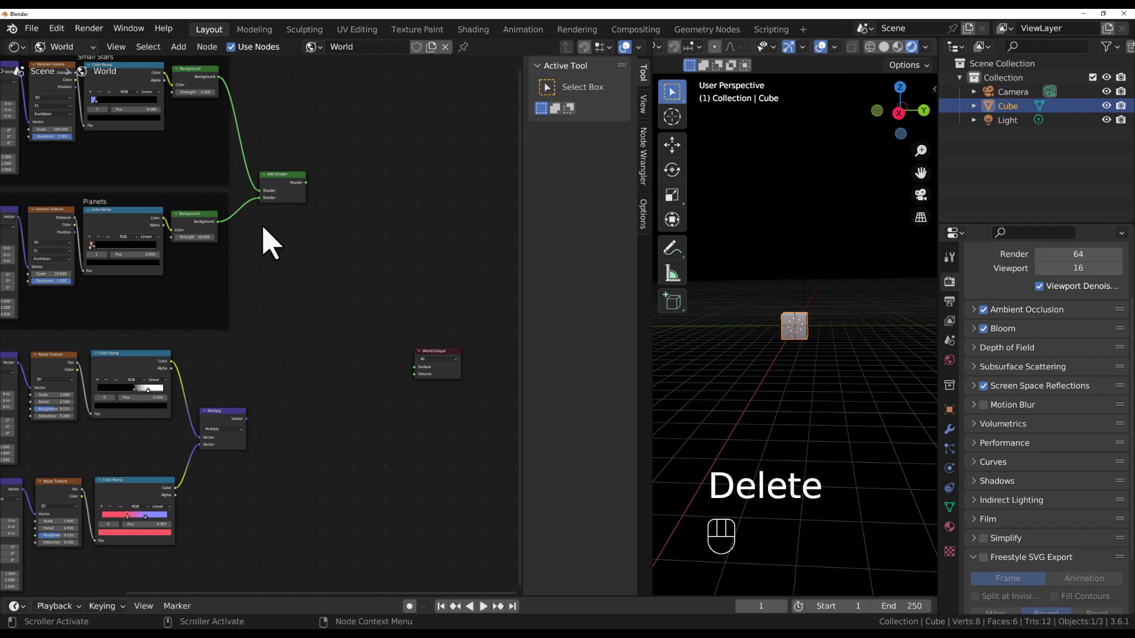
drag(231, 411, 227, 419)
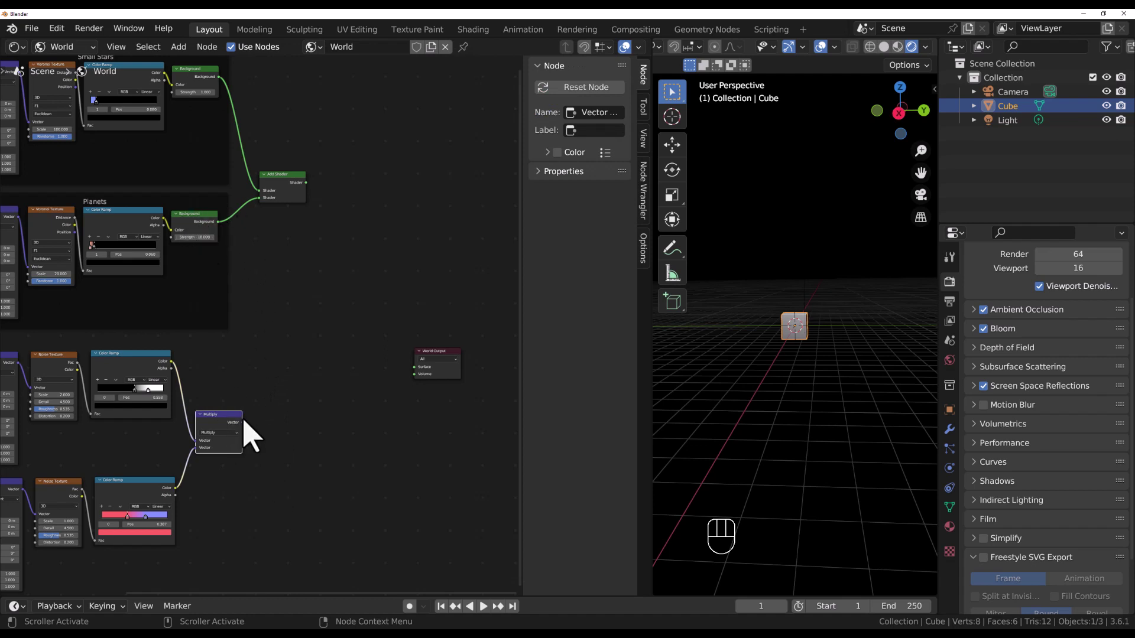
- Add a Background node beside Multiply and connect Multiply's Vector to its Color
click(178, 47)
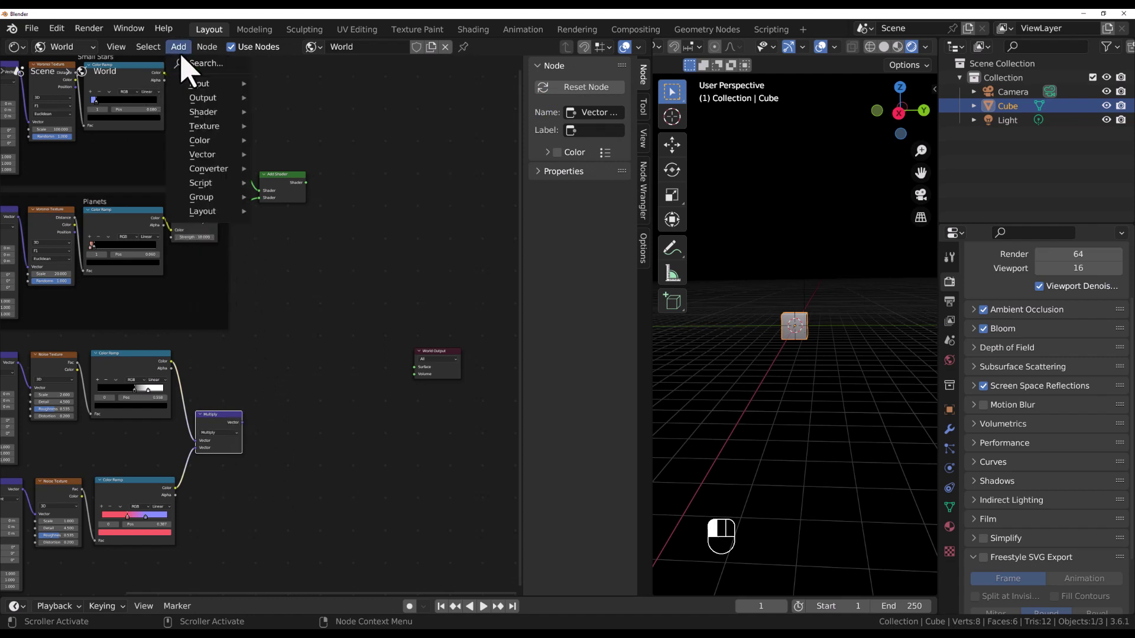
click(187, 63)
text(back)
key(Return)
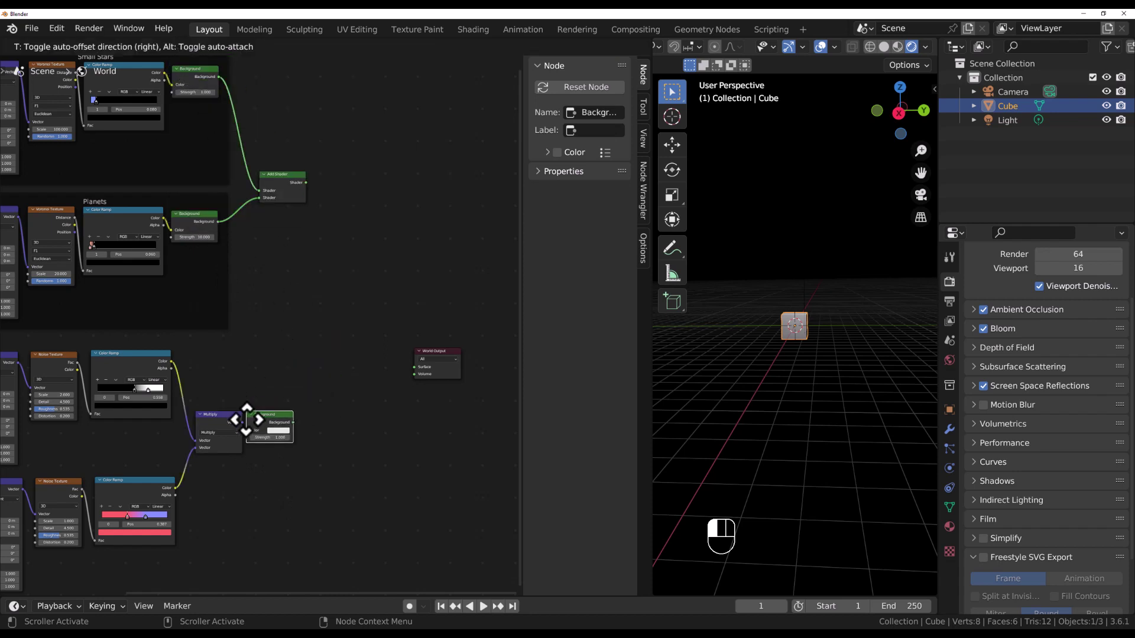
click(259, 419)
drag(242, 422, 292, 418)
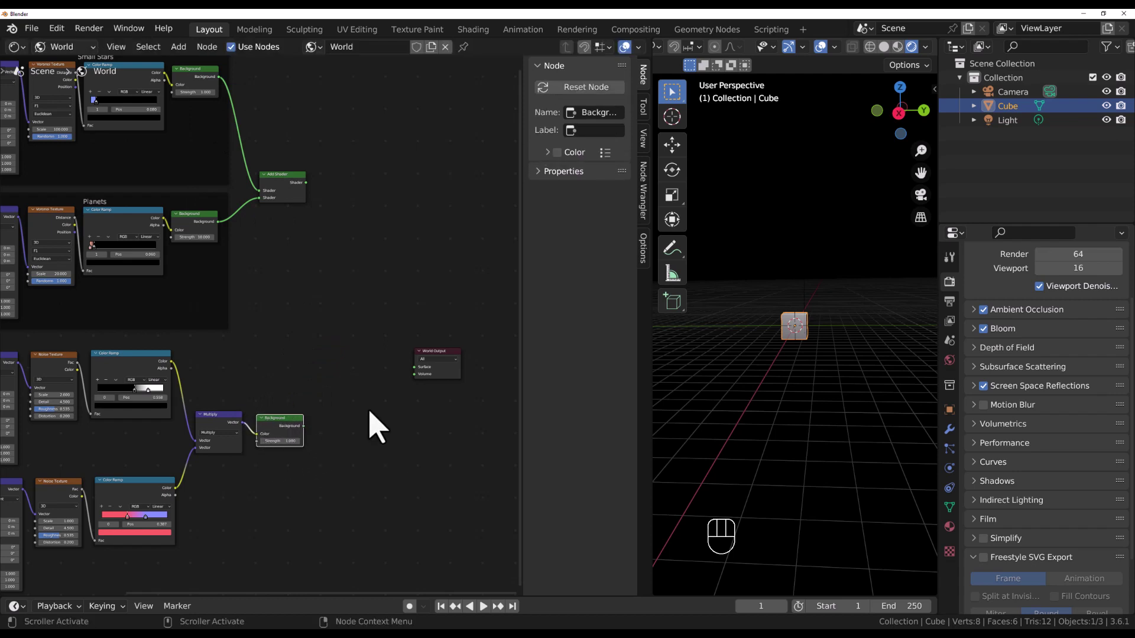
- Add a Mix Shader node near the World Output via search 'mix'
click(187, 50)
click(193, 62)
text(mix)
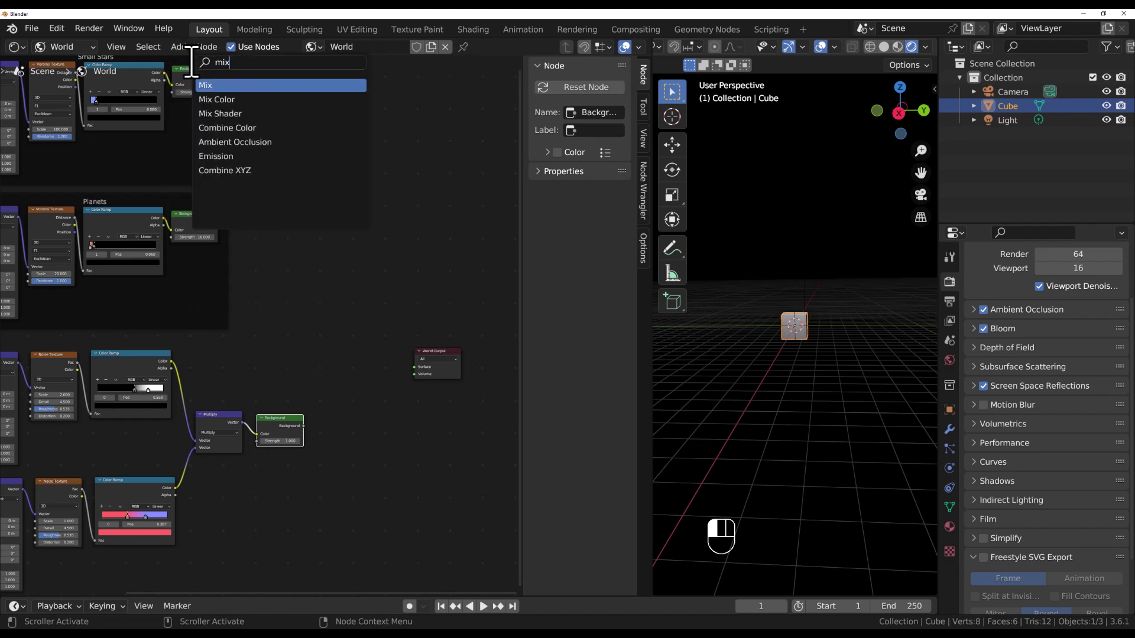
click(220, 113)
click(363, 383)
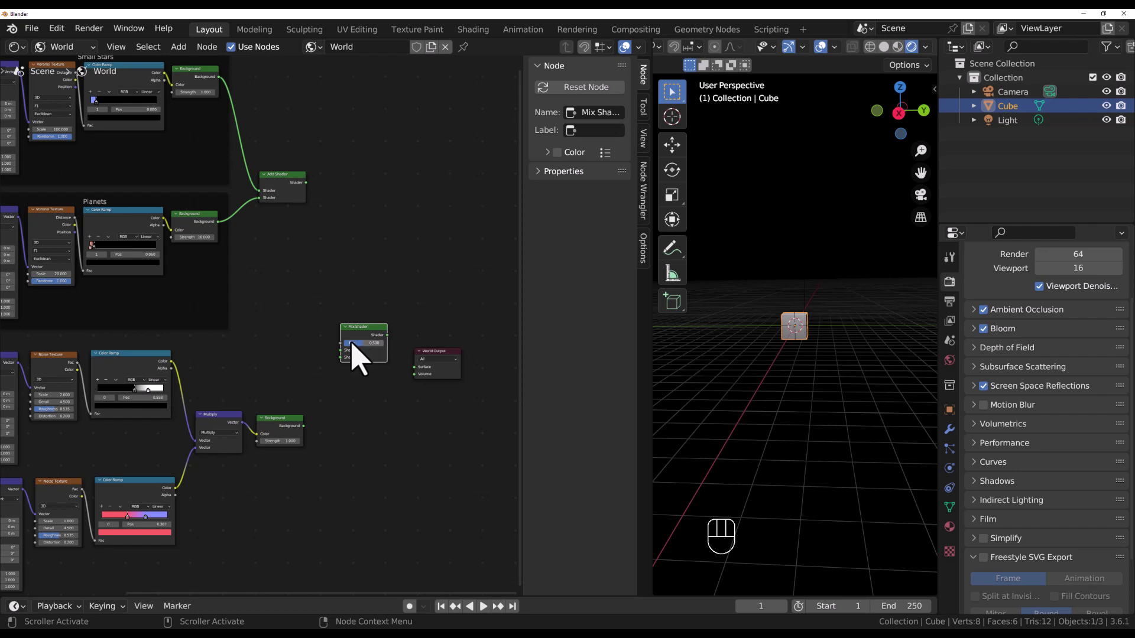
scroll(376, 350, up, 2)
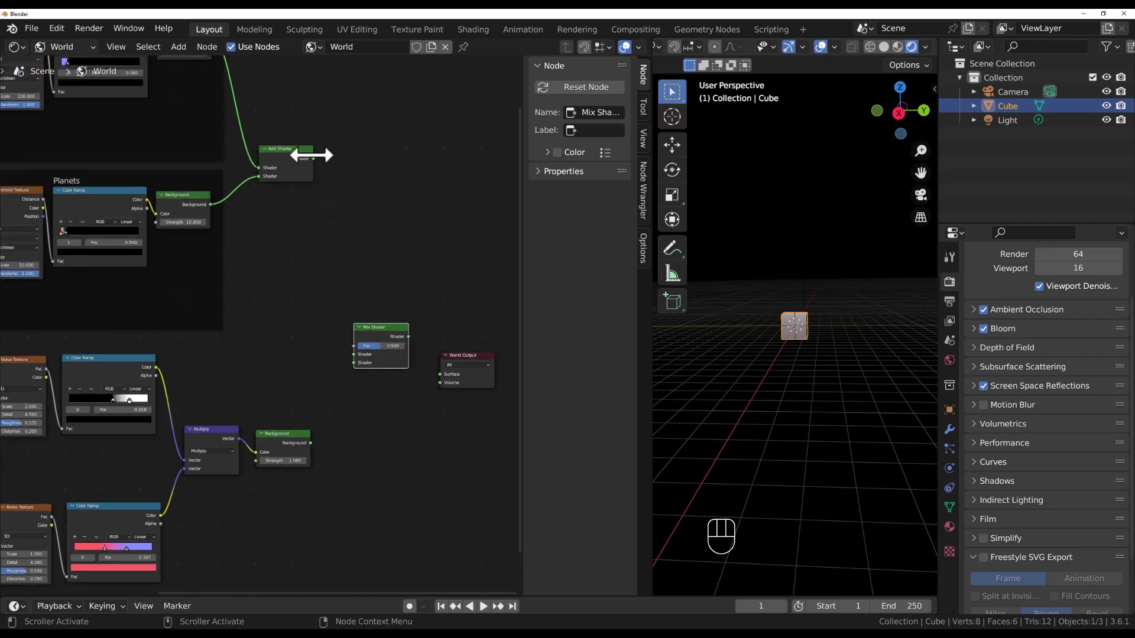
- Wire Add Shader and Background into the Mix Shader, Color Ramp to Fac, output to World Surface
drag(314, 160, 351, 365)
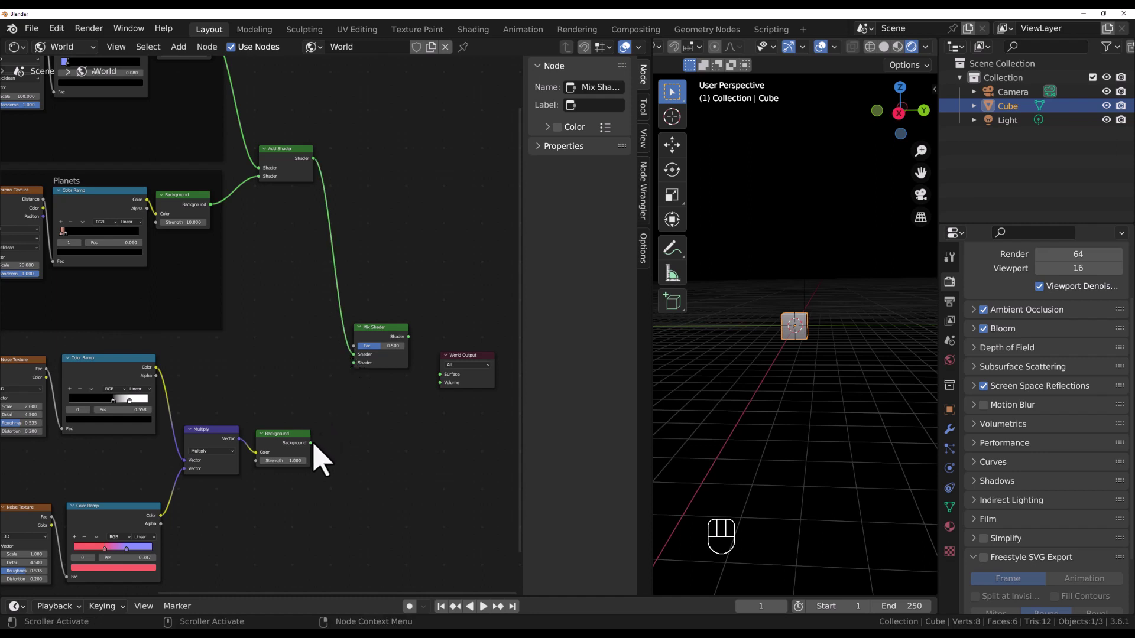
drag(310, 443, 353, 368)
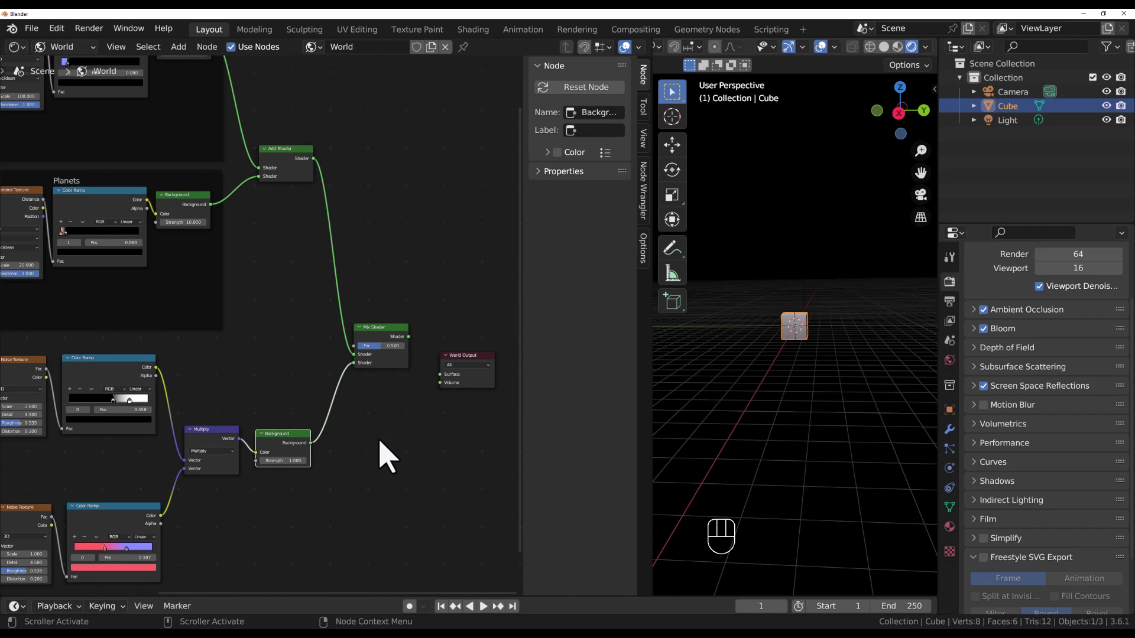
drag(102, 365, 104, 365)
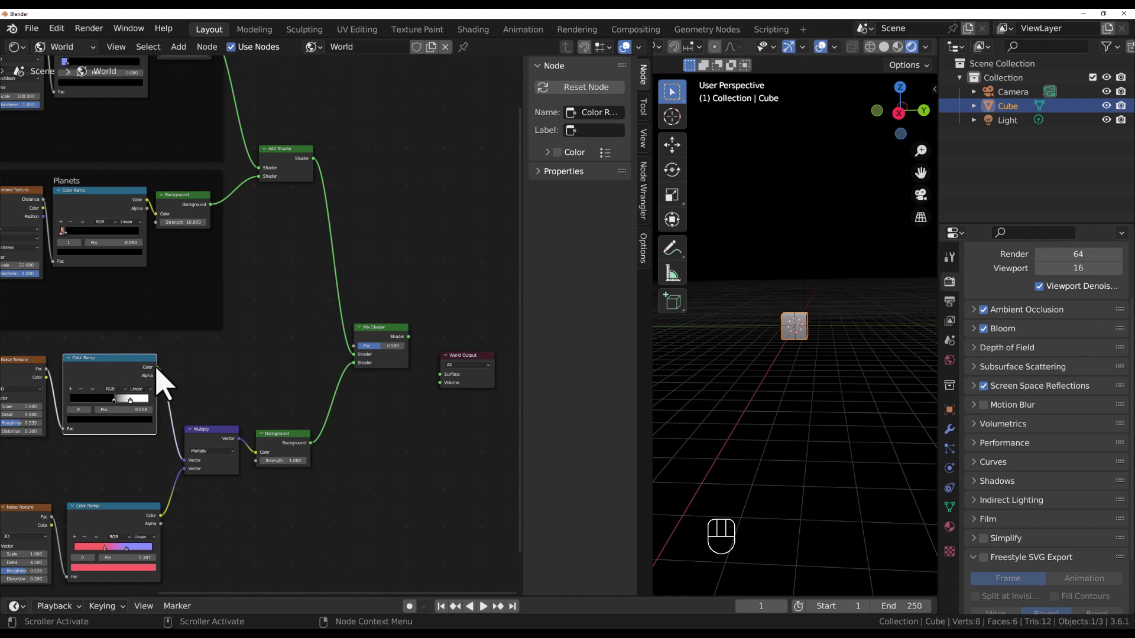
drag(158, 368, 353, 348)
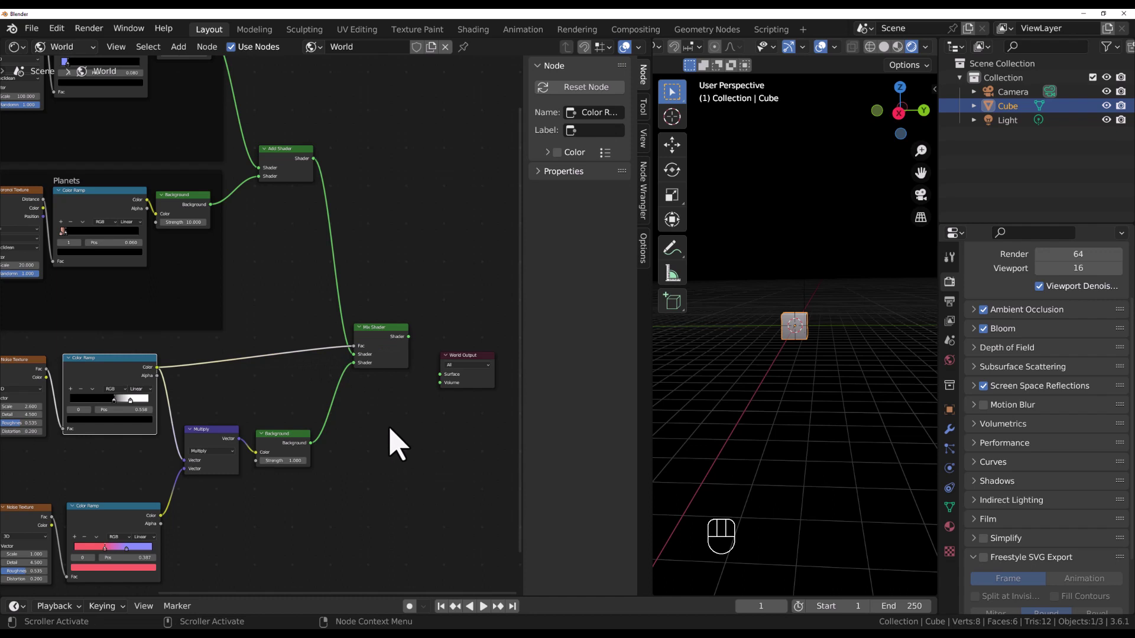
drag(475, 358, 437, 369)
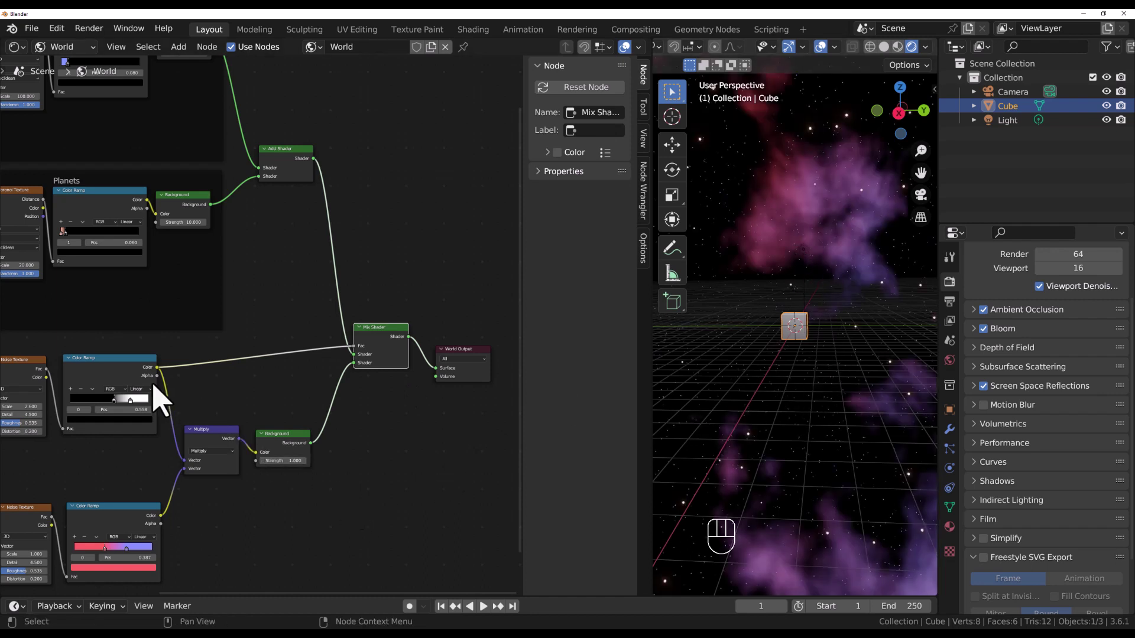
- Move the mask Color Ramp's white stop left and its black stop to 0.462
drag(131, 400, 121, 403)
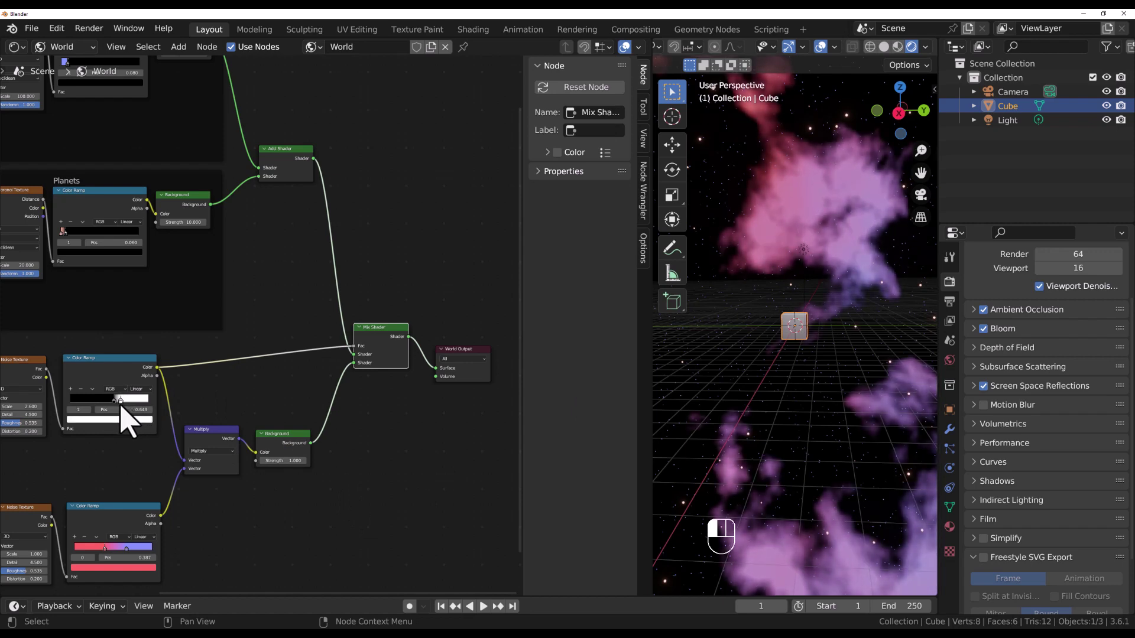
drag(120, 404, 123, 406)
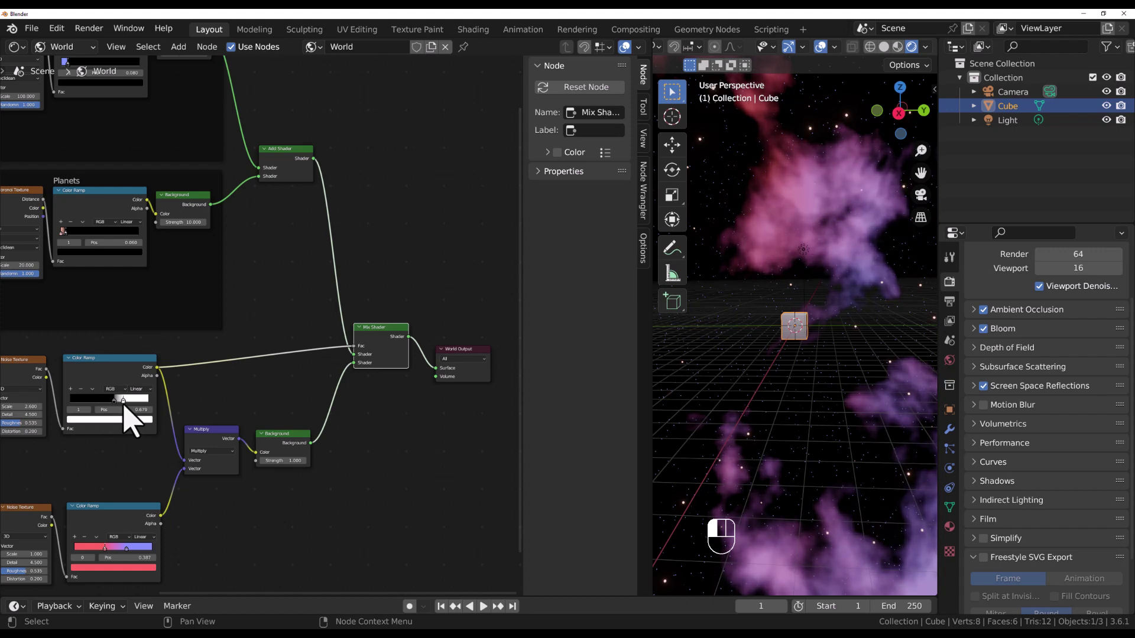
middle_drag(892, 337, 790, 317)
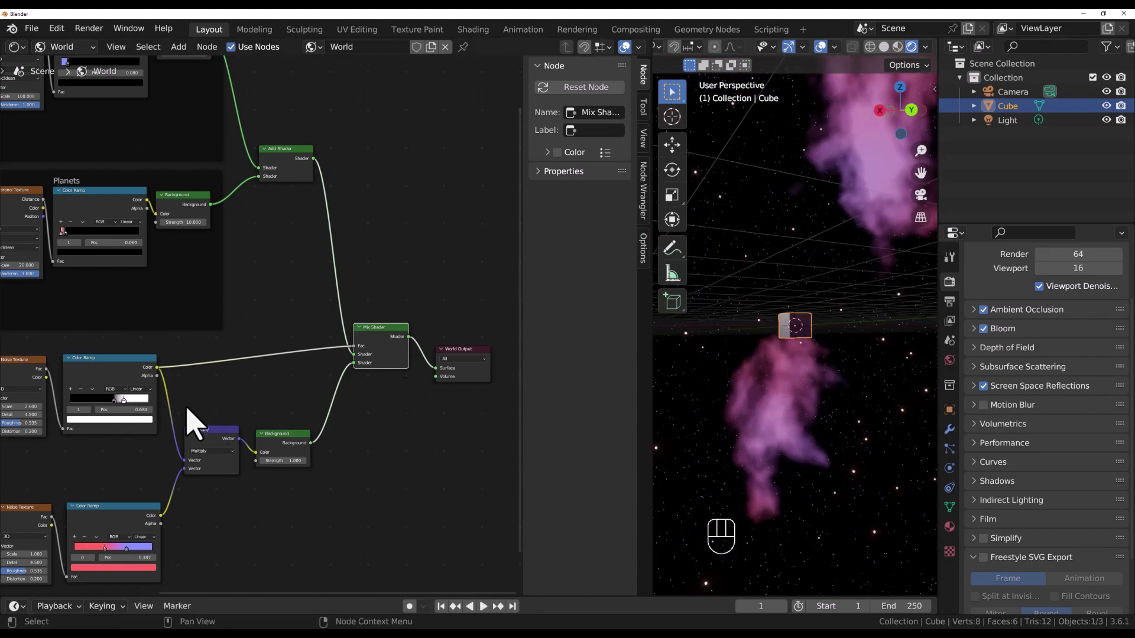
click(112, 402)
drag(110, 403, 105, 402)
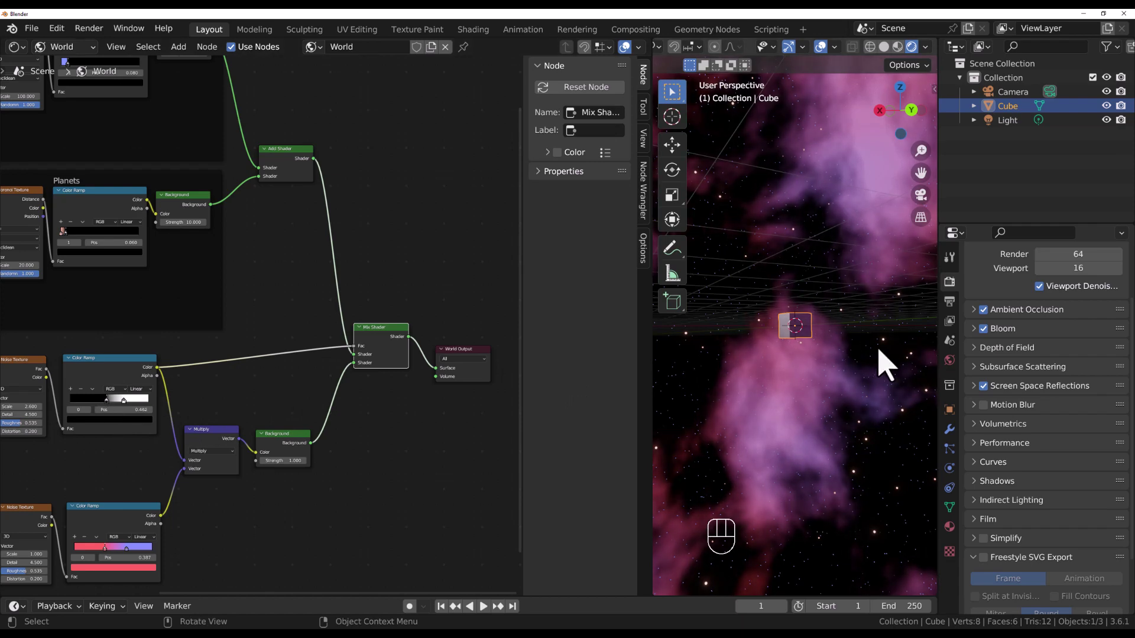
- Tidy the positions of the upper and lower Color Ramp nodes and inspect the backdrop
scroll(877, 354, down, 2)
drag(92, 363, 100, 354)
drag(115, 507, 118, 511)
middle_drag(917, 392, 846, 387)
scroll(815, 402, up, 2)
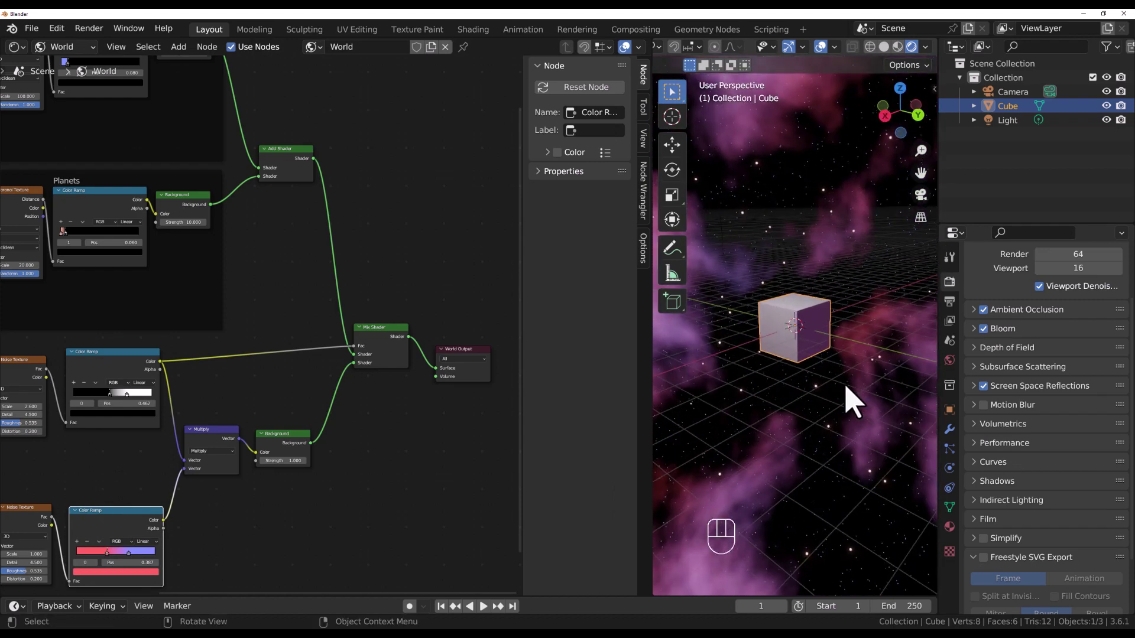